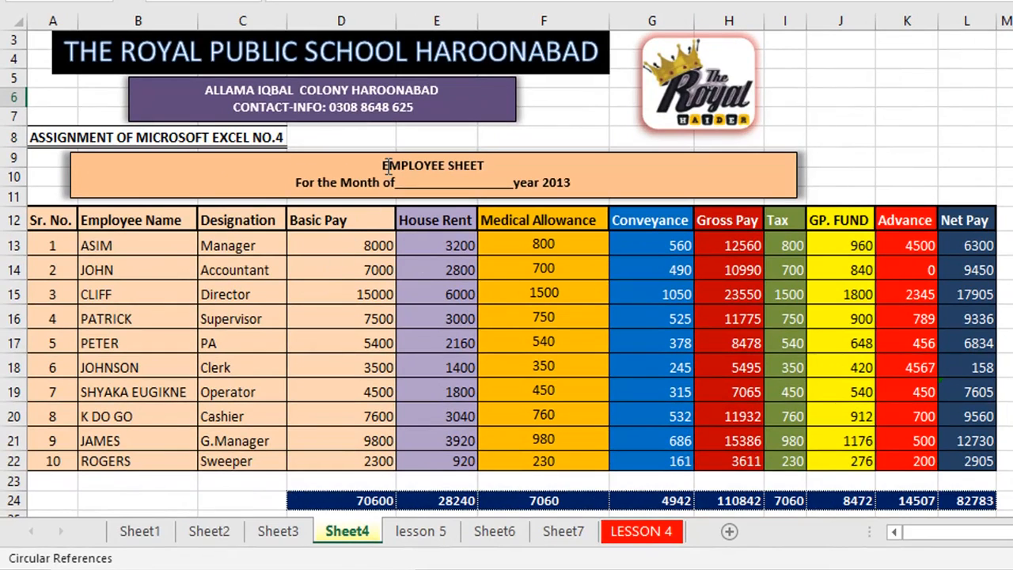
Highlight the EMPLOYEE SHEET title, the header row and the Sr. No. to Basic Pay block.
drag(425, 166, 458, 168)
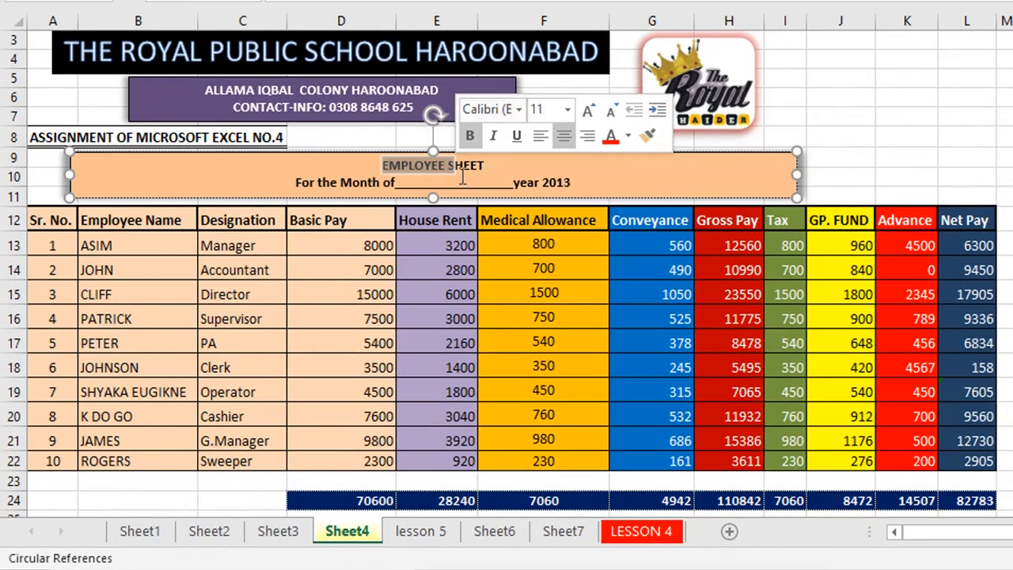
click(465, 179)
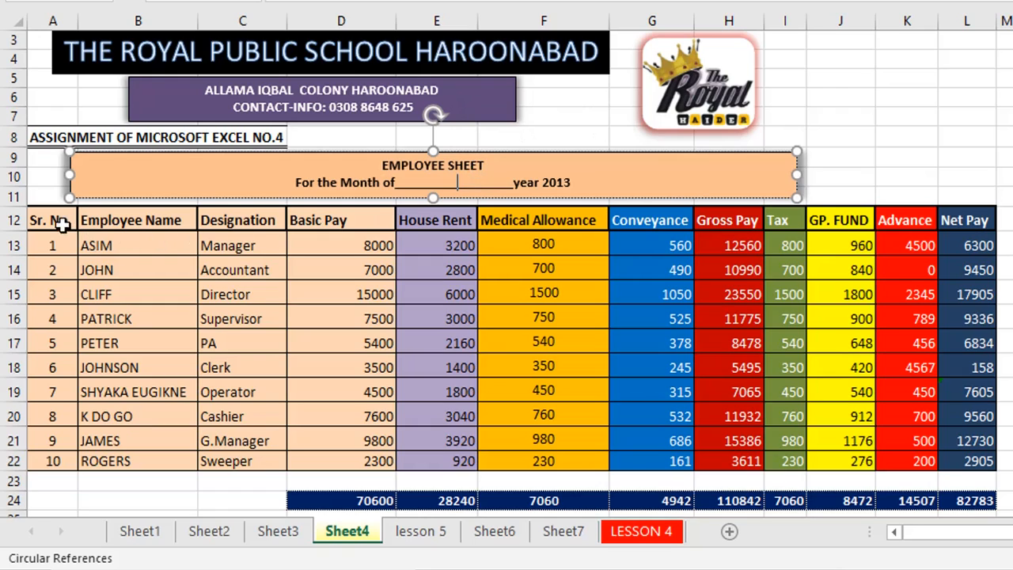
drag(57, 227, 950, 208)
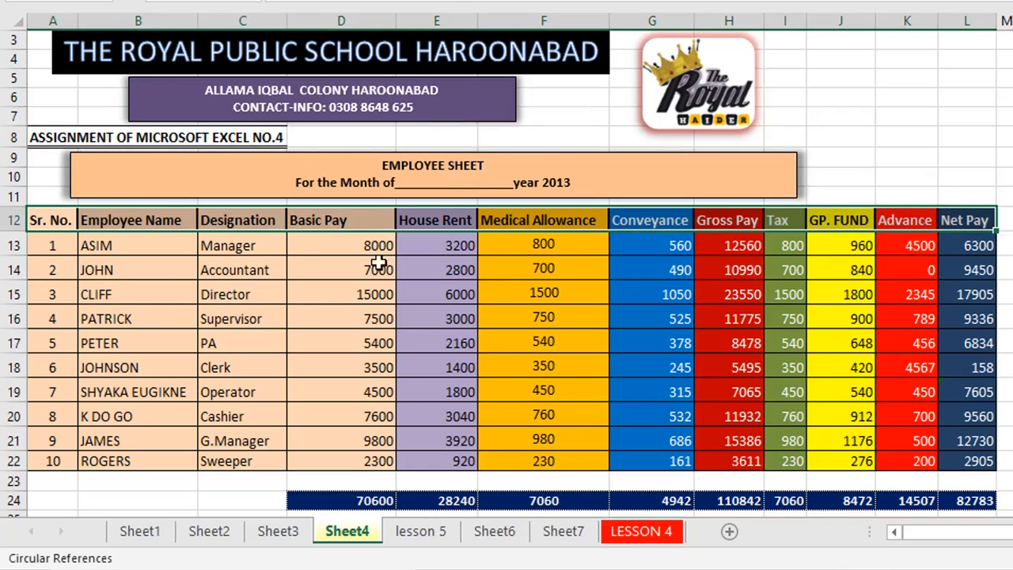
click(54, 223)
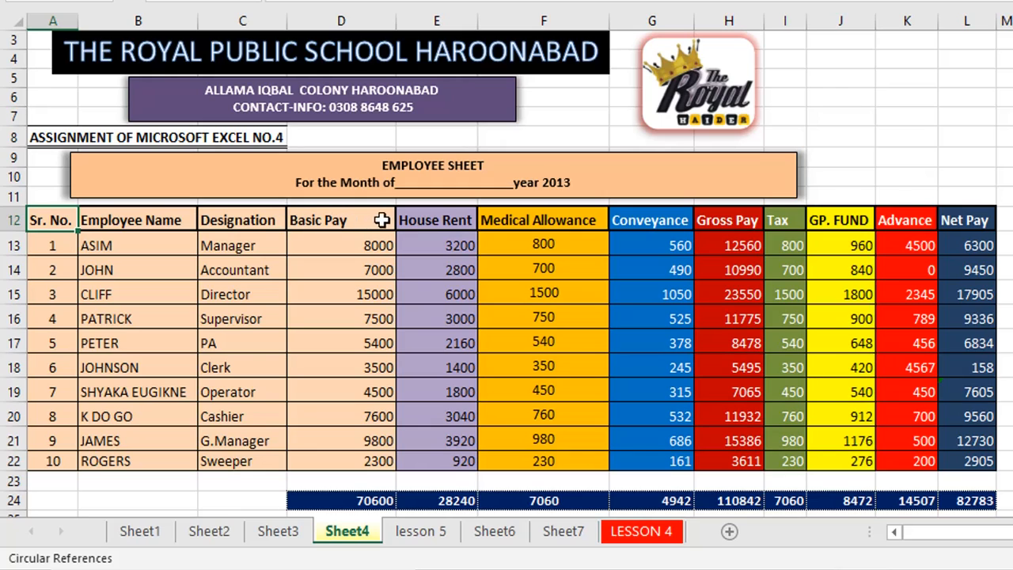
drag(372, 245, 335, 445)
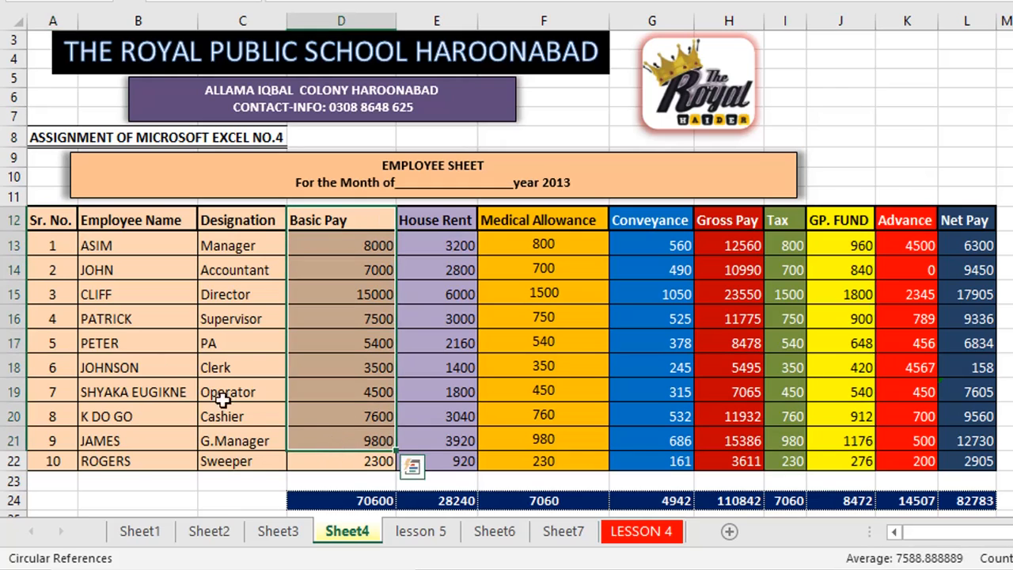
drag(49, 228, 351, 457)
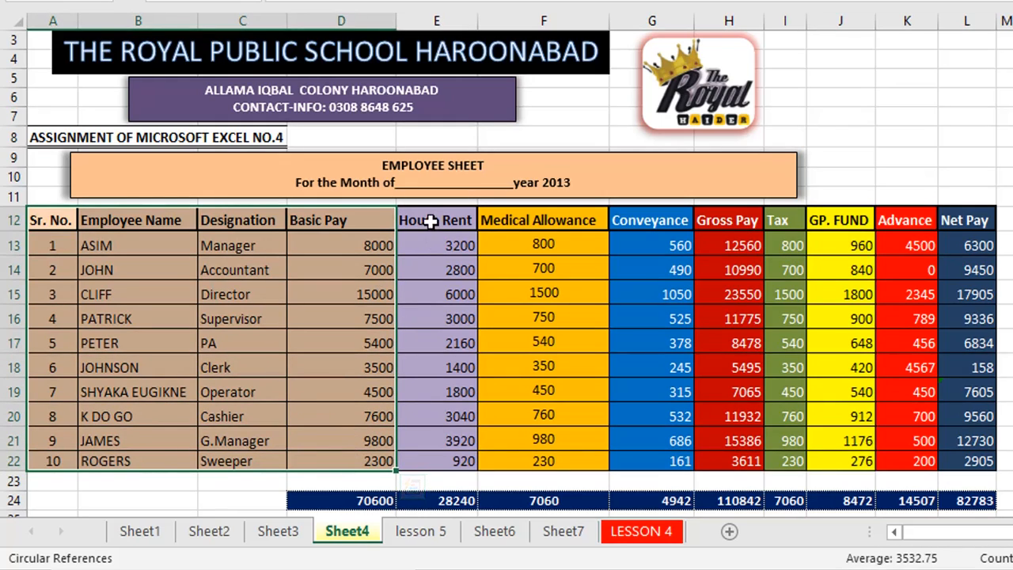
click(344, 242)
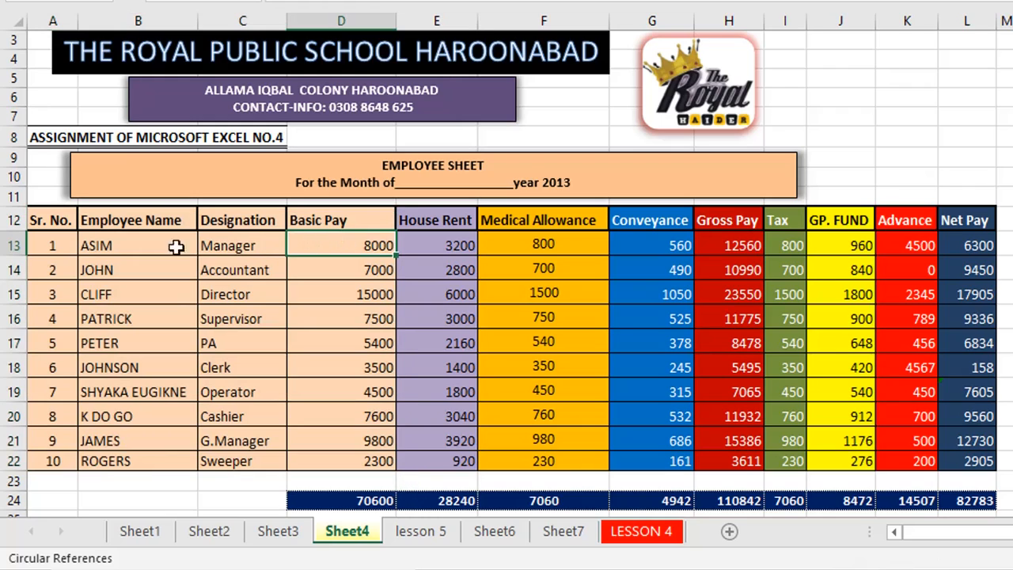
Go through the first employee's pay: basic 8000, house rent 3200, medical 800, gross 12560, net 6300.
click(109, 244)
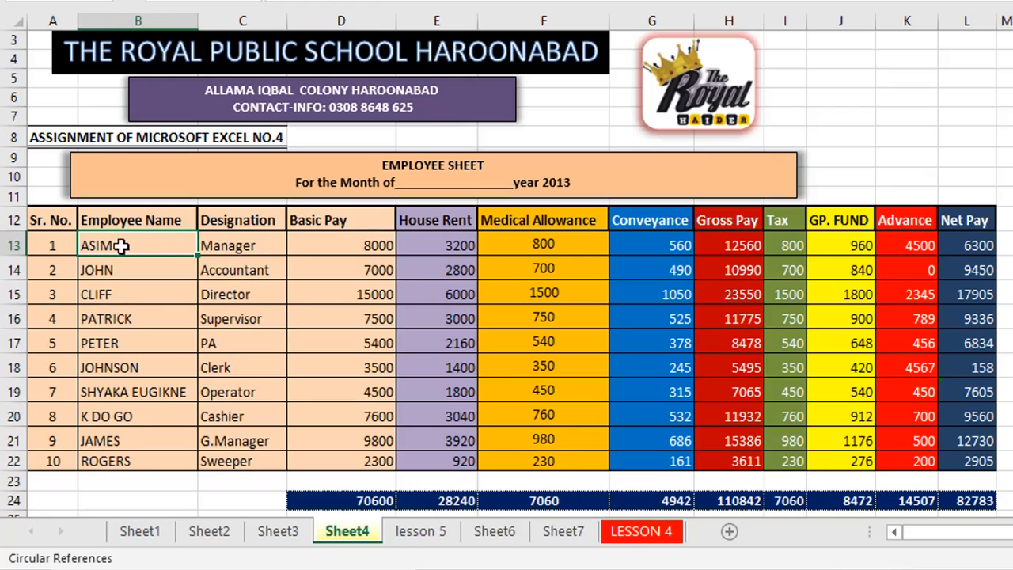
click(226, 245)
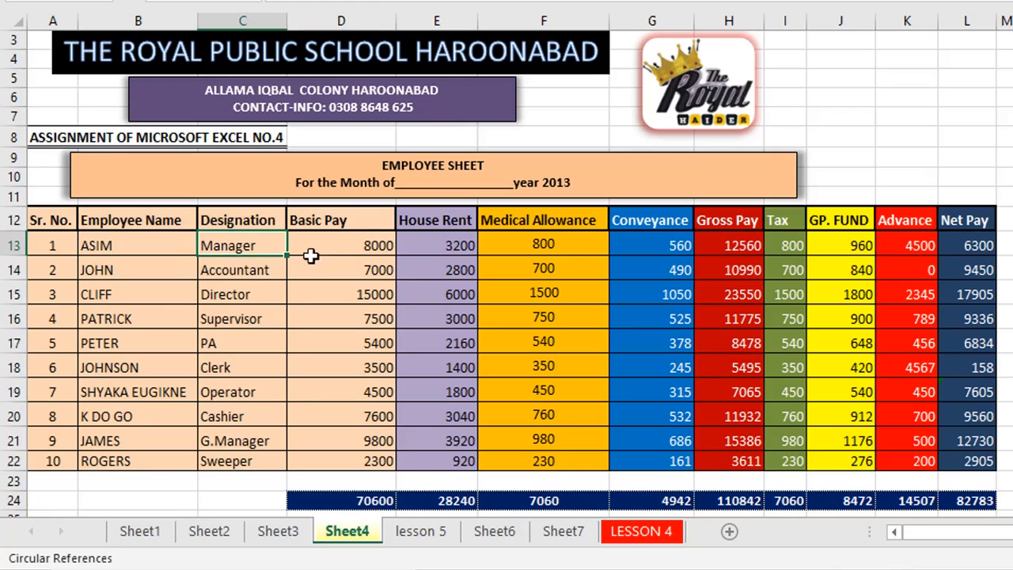
click(337, 250)
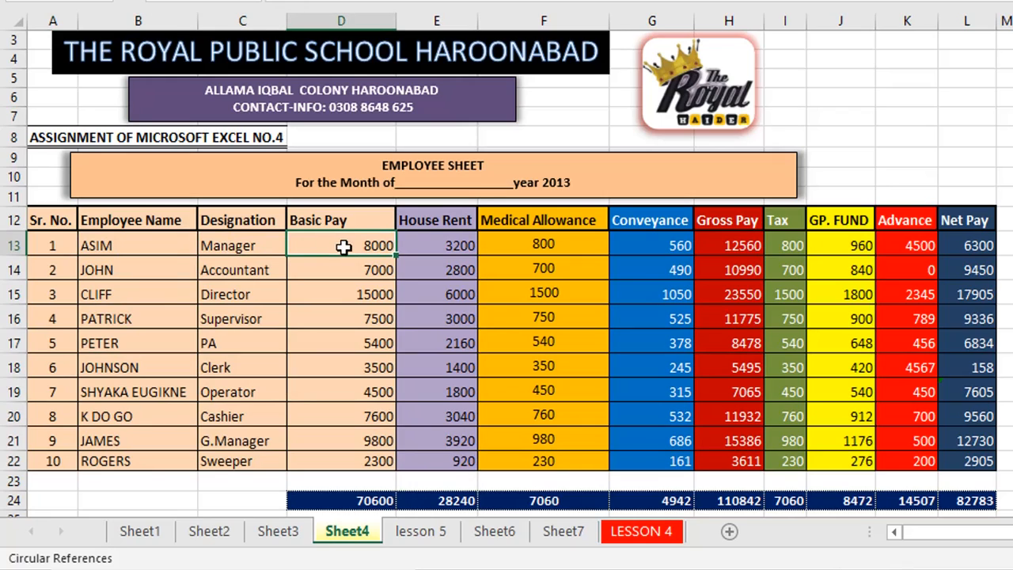
click(432, 223)
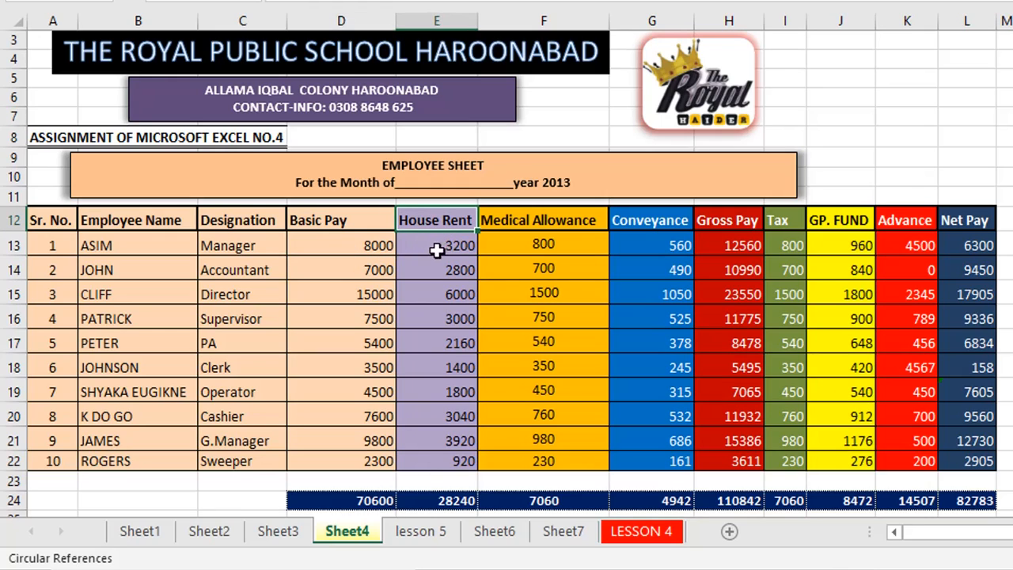
click(379, 249)
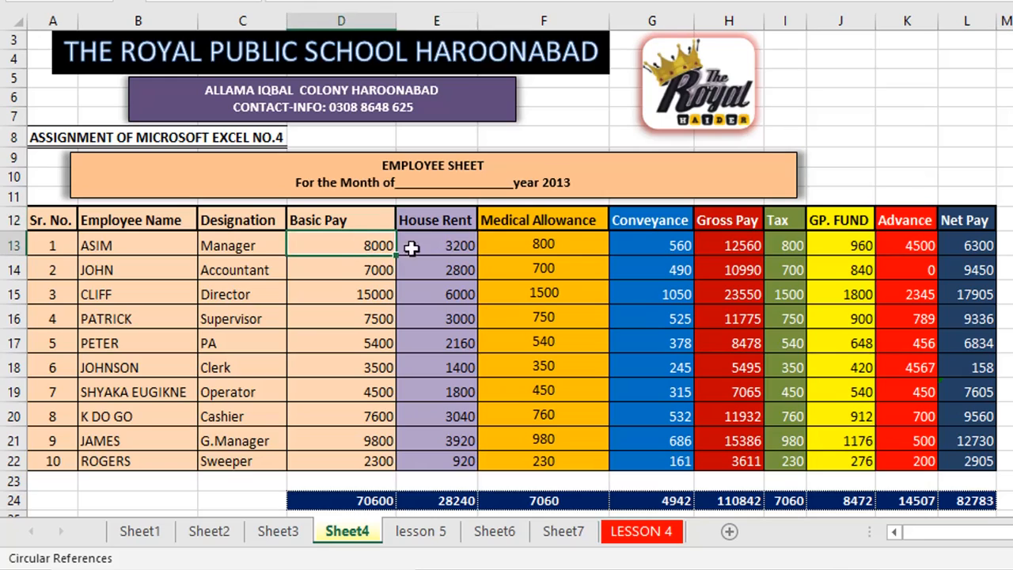
click(447, 248)
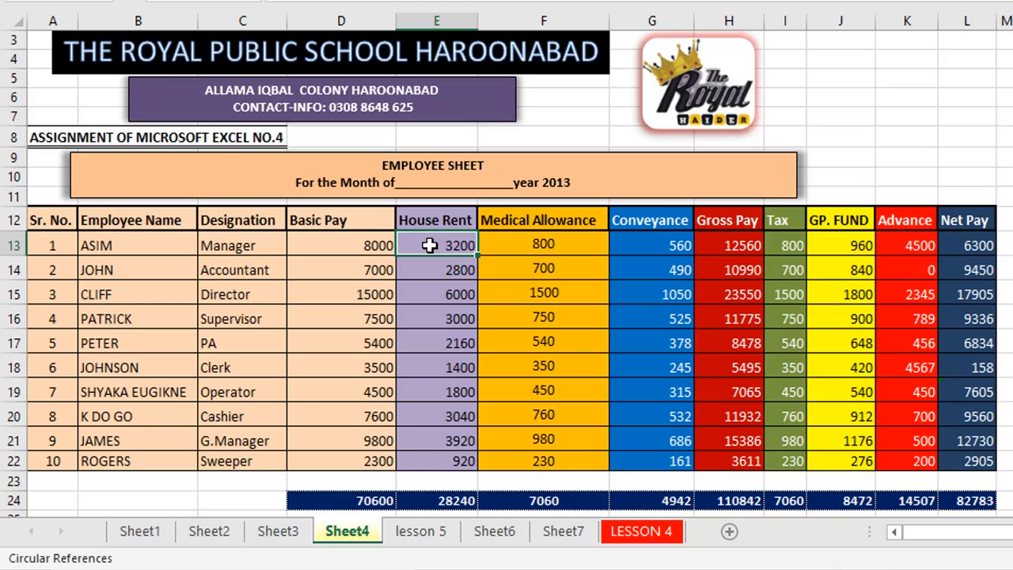
click(507, 246)
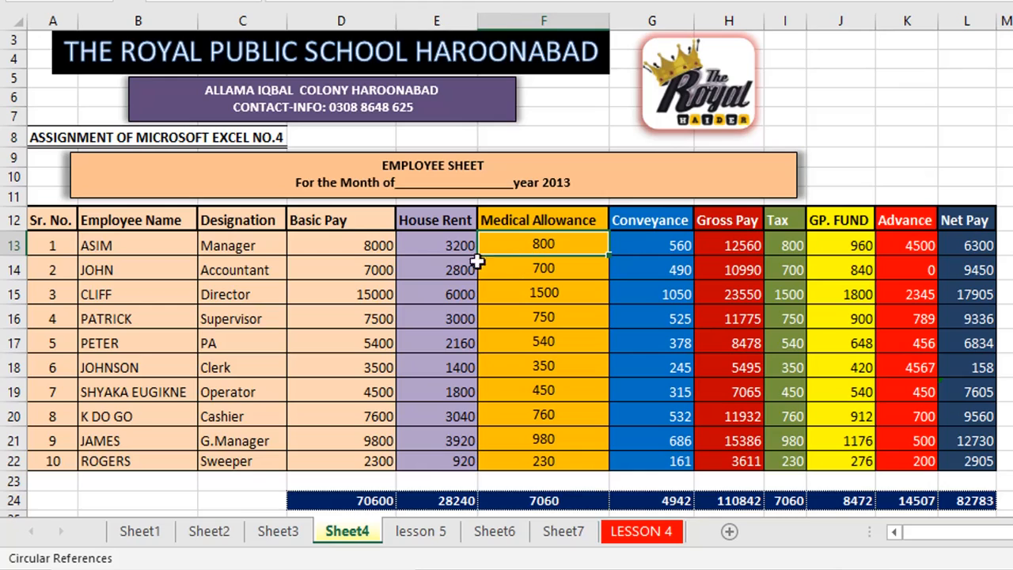
click(338, 246)
click(535, 242)
click(644, 245)
click(724, 240)
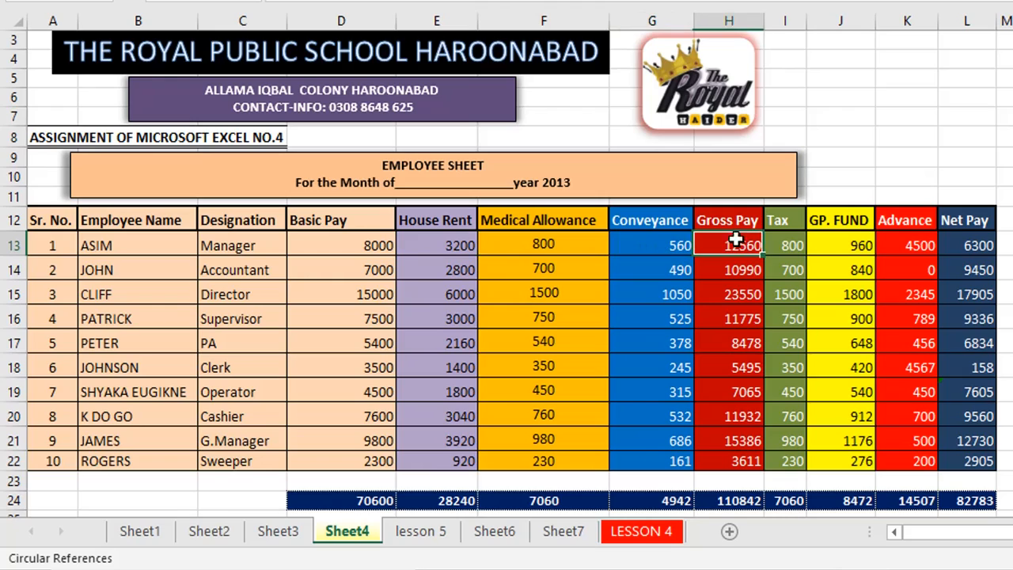
click(967, 242)
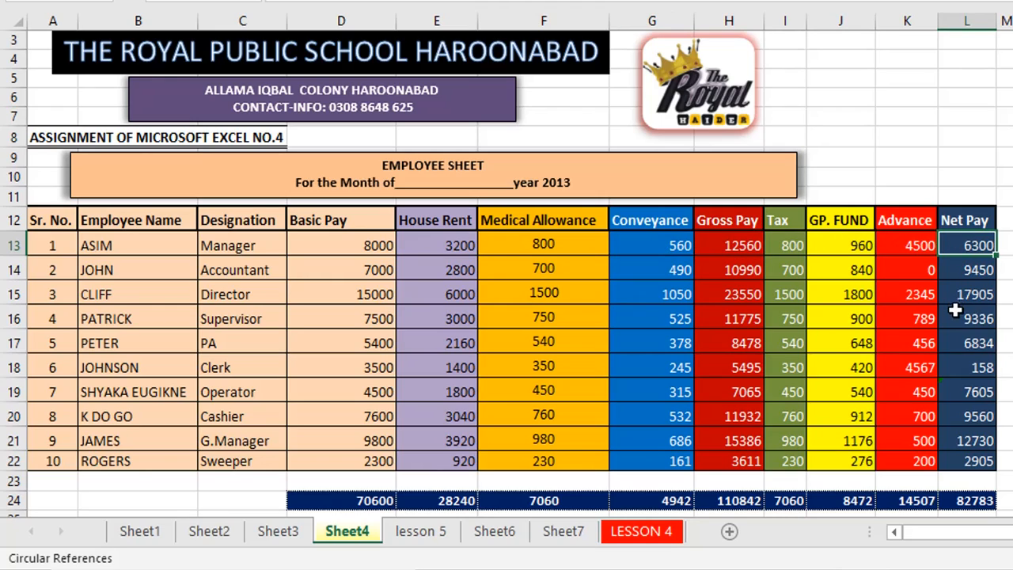
Review the totals row and the GP. FUND value 900, then show Sheet3.
drag(362, 500, 863, 502)
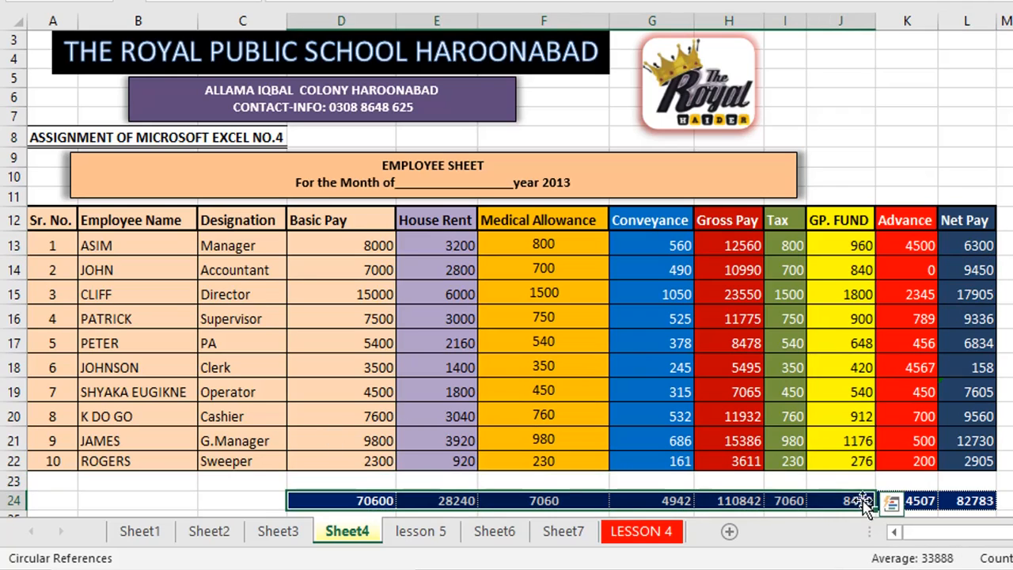
click(835, 309)
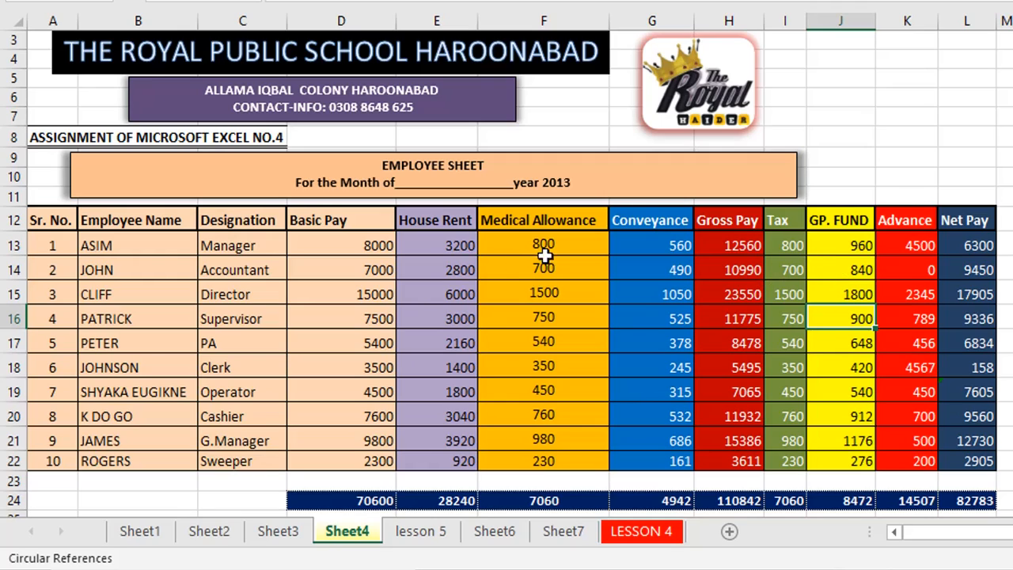
click(278, 531)
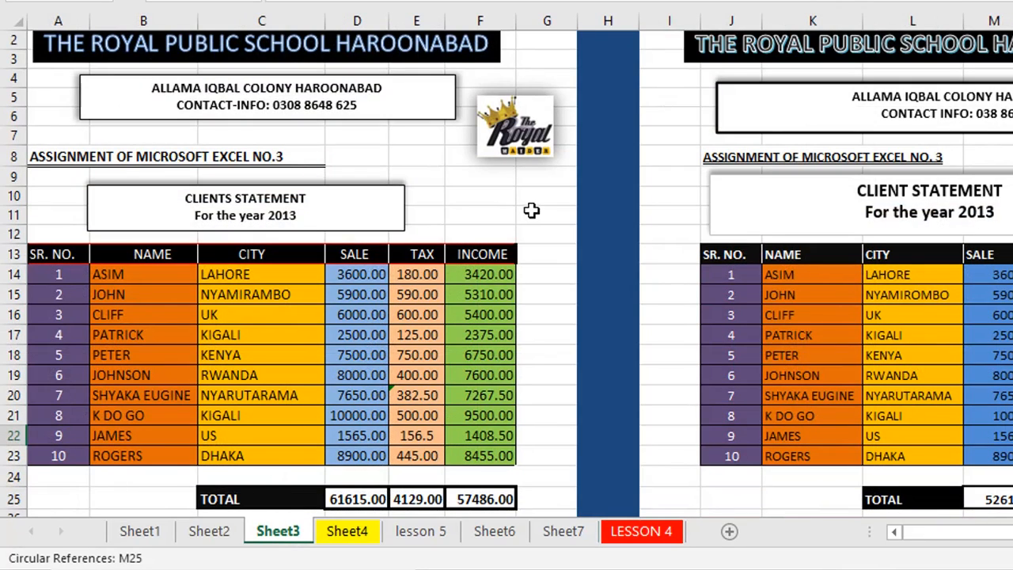
Review Sheet3's SALE, TAX and INCOME figures and logo, then move via Sheet4 to LESSON 4.
drag(368, 273, 364, 378)
drag(414, 273, 416, 422)
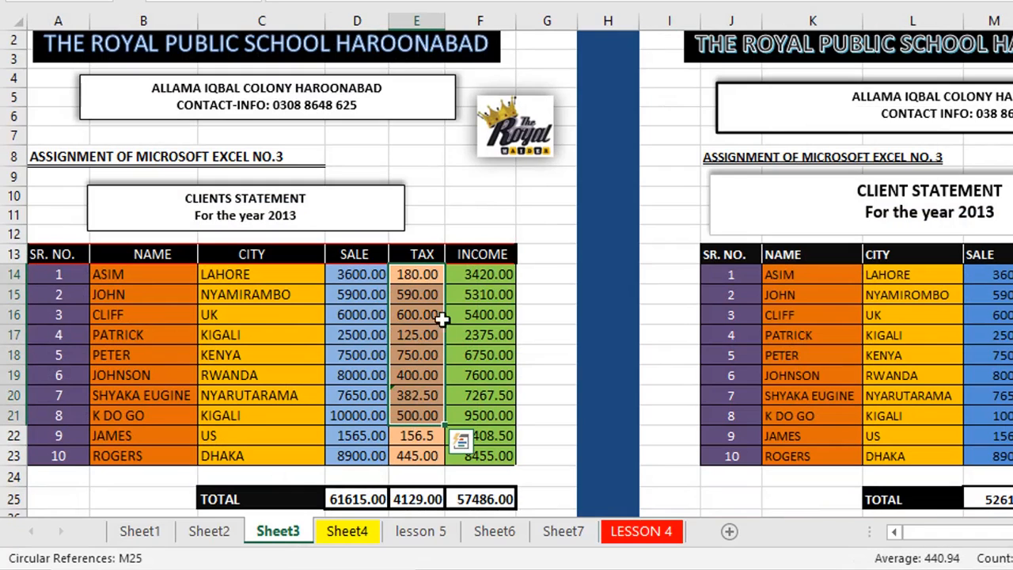
drag(491, 273, 488, 380)
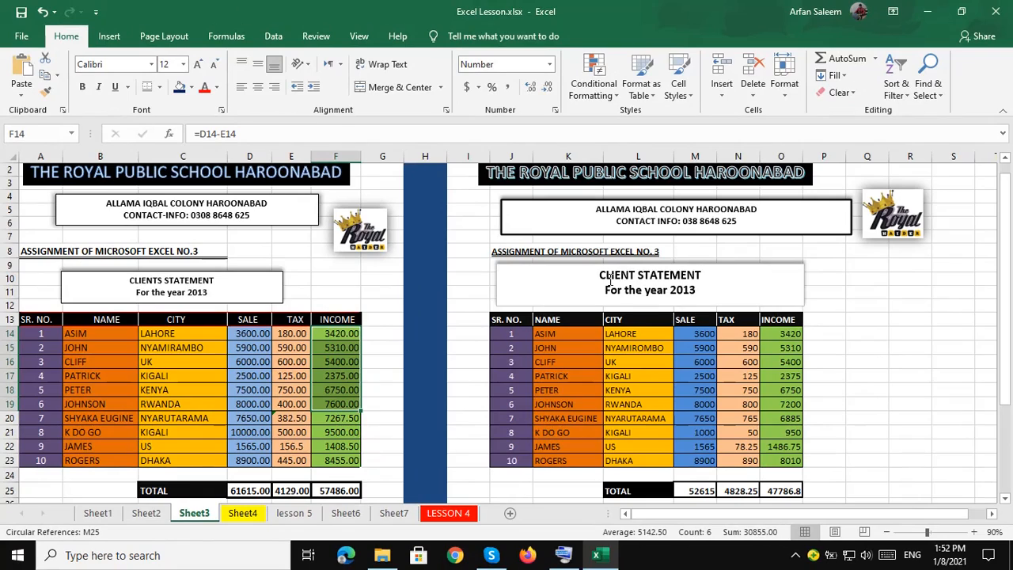
click(377, 246)
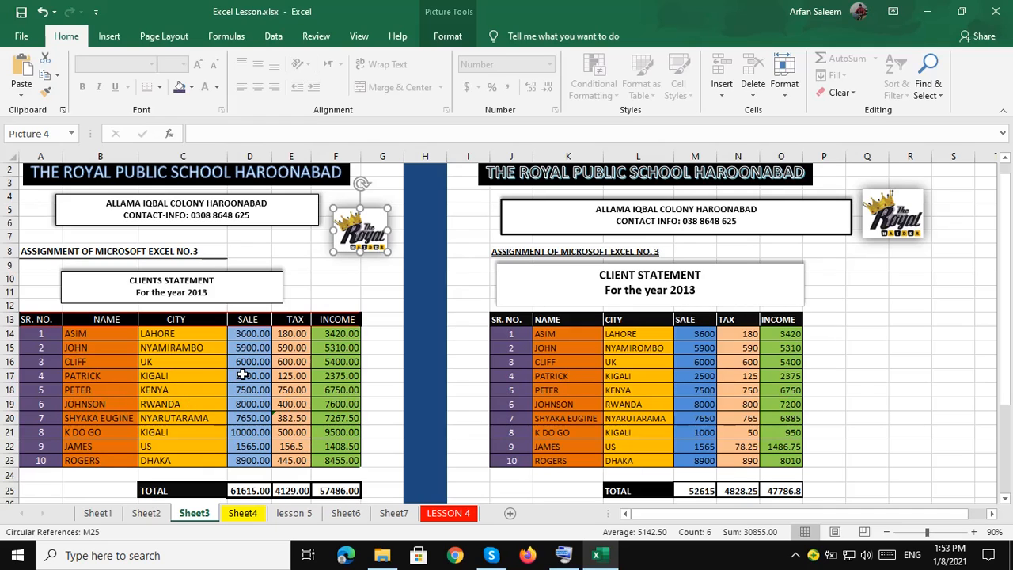
click(257, 514)
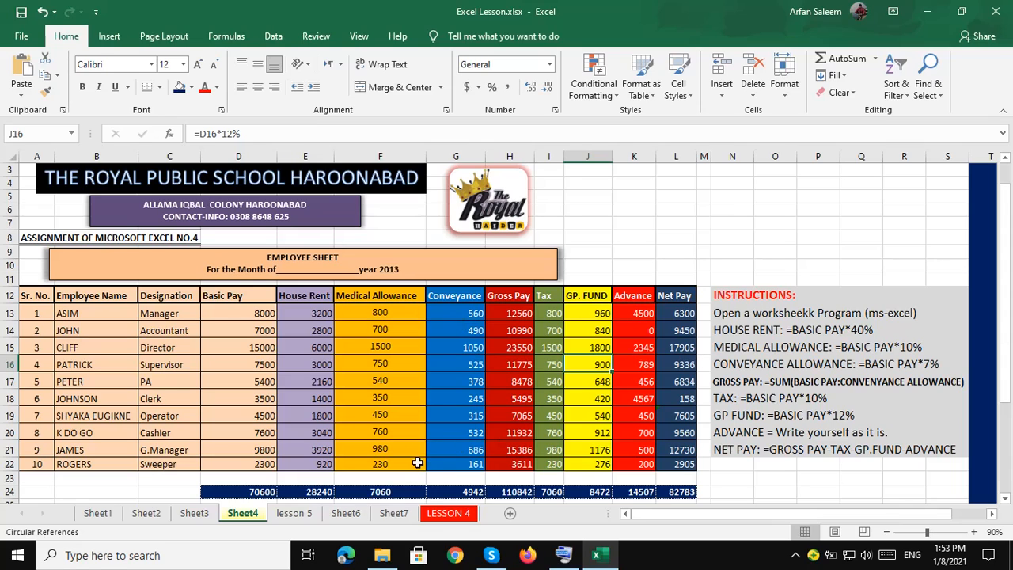
click(440, 519)
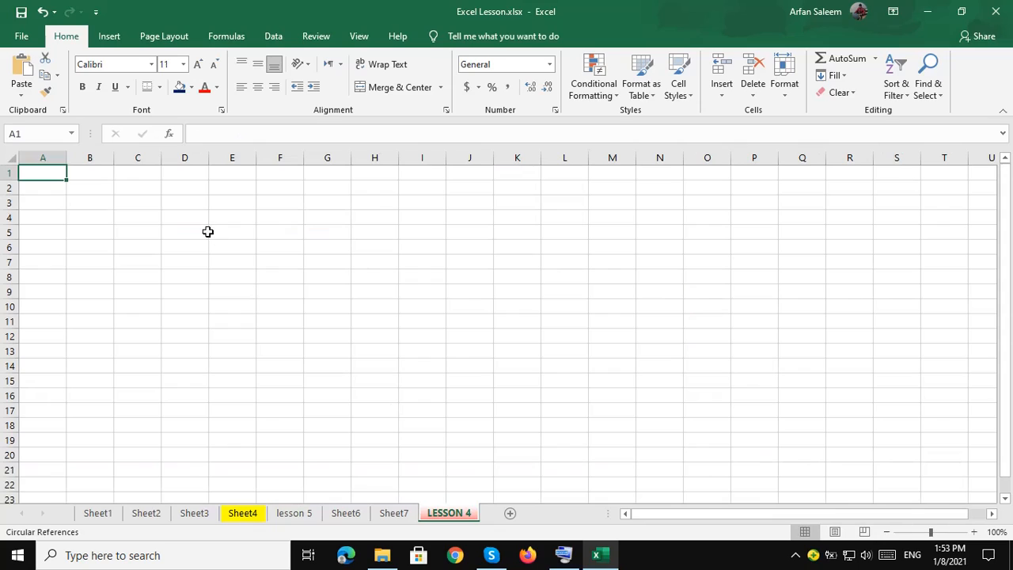
Insert a WordArt reading 'THE ROYAL PUBLIC SCHOOL HAROONABAD' on the LESSON 4 sheet.
click(142, 205)
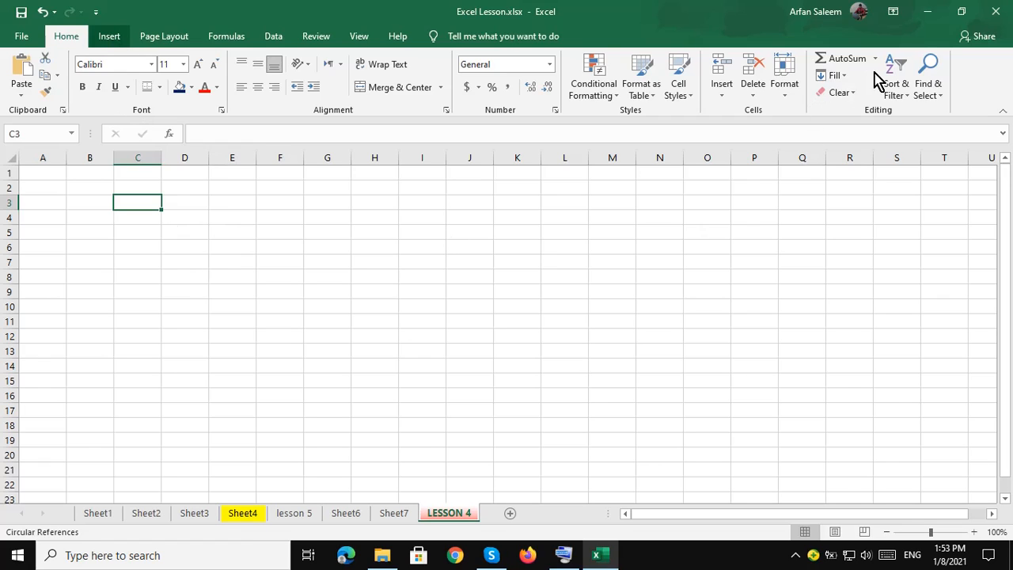
scroll(816, 87, down, 1)
click(834, 80)
click(908, 146)
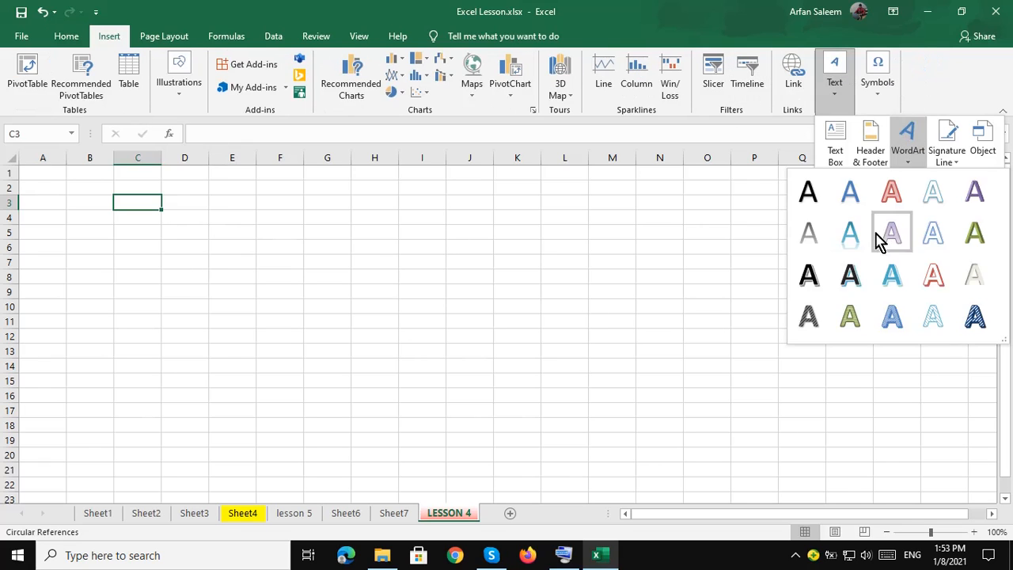
click(881, 241)
text(the)
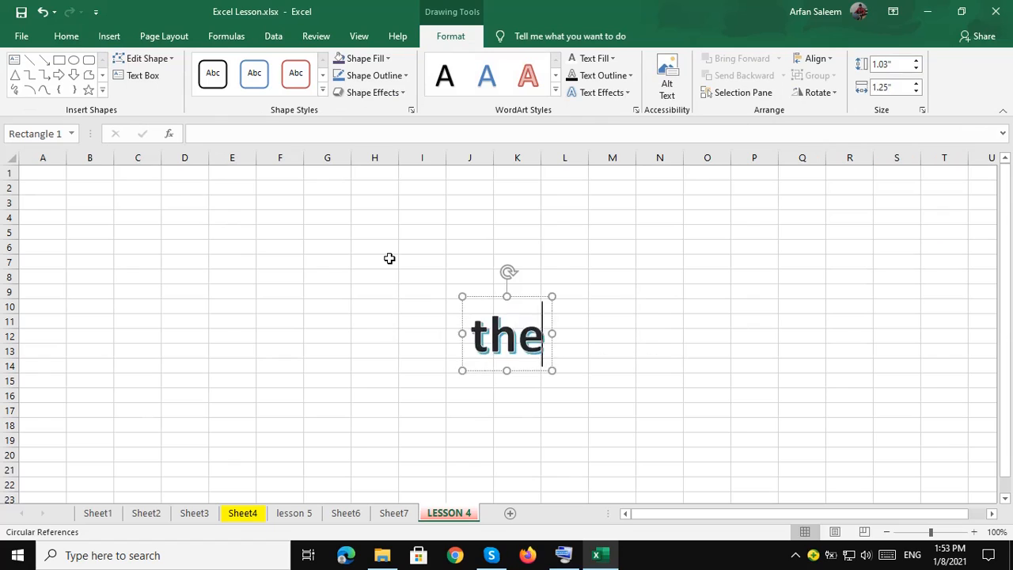
key(BackSpace)
key(BackSpace)
key(BackSpace)
text(THE ROYAL PUBLIC )
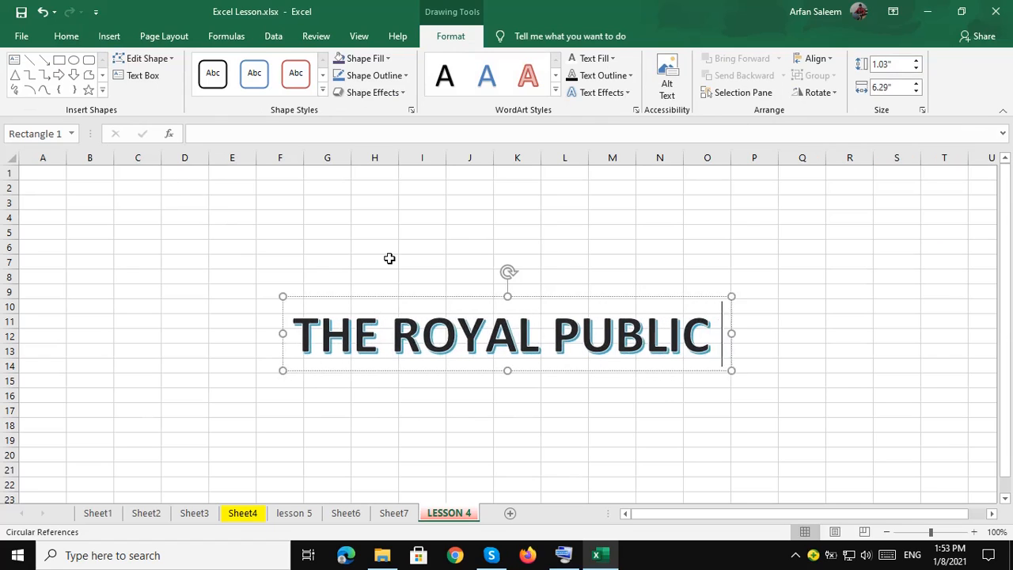
text(SCHOOL HAROONABAD)
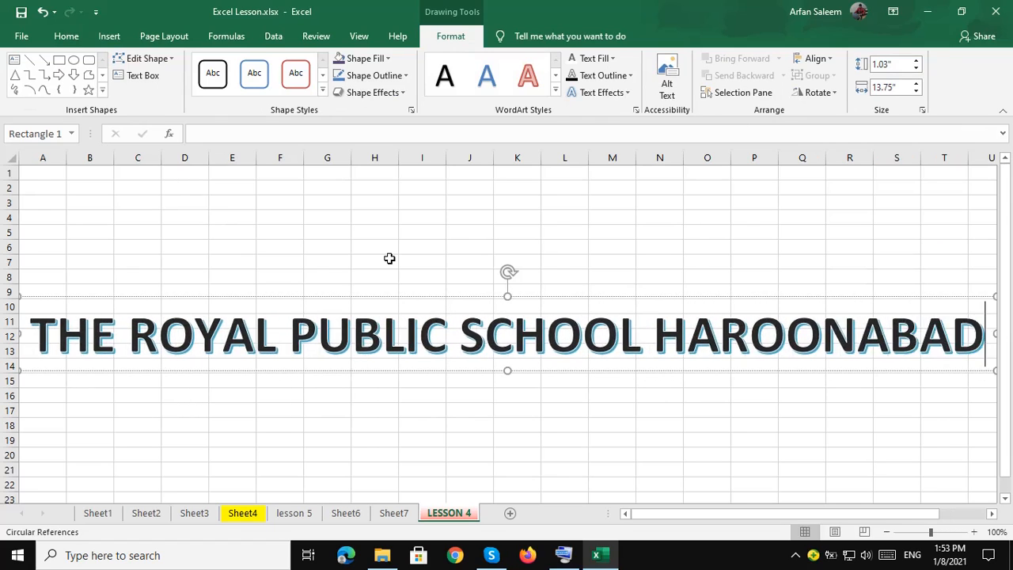
Shrink the WordArt to 20 pt, move it to the upper left, and fill it purple.
key(ctrl+a)
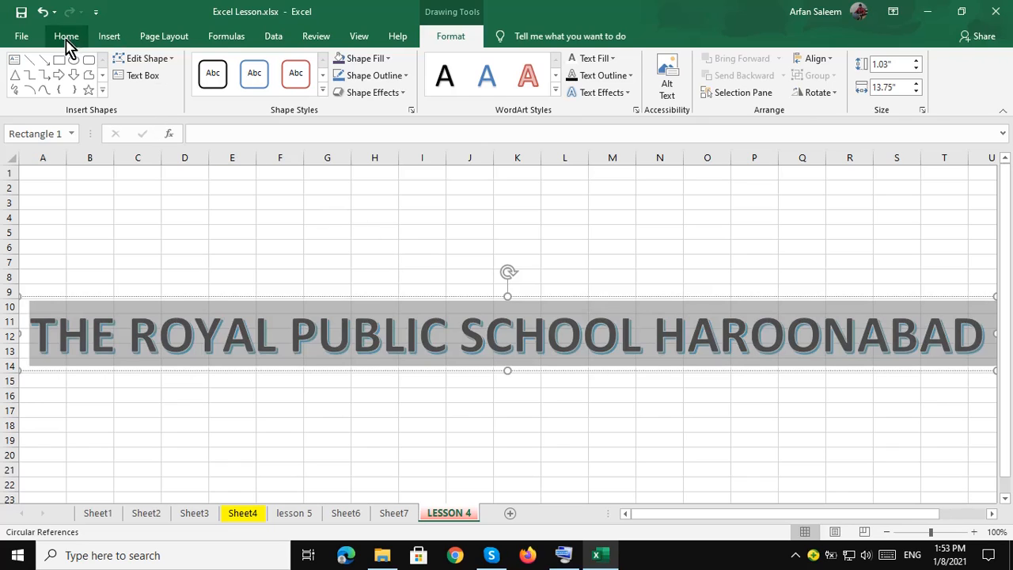
click(66, 35)
click(214, 64)
click(213, 64)
click(214, 64)
click(214, 64)
click(213, 64)
drag(420, 296, 142, 179)
click(181, 92)
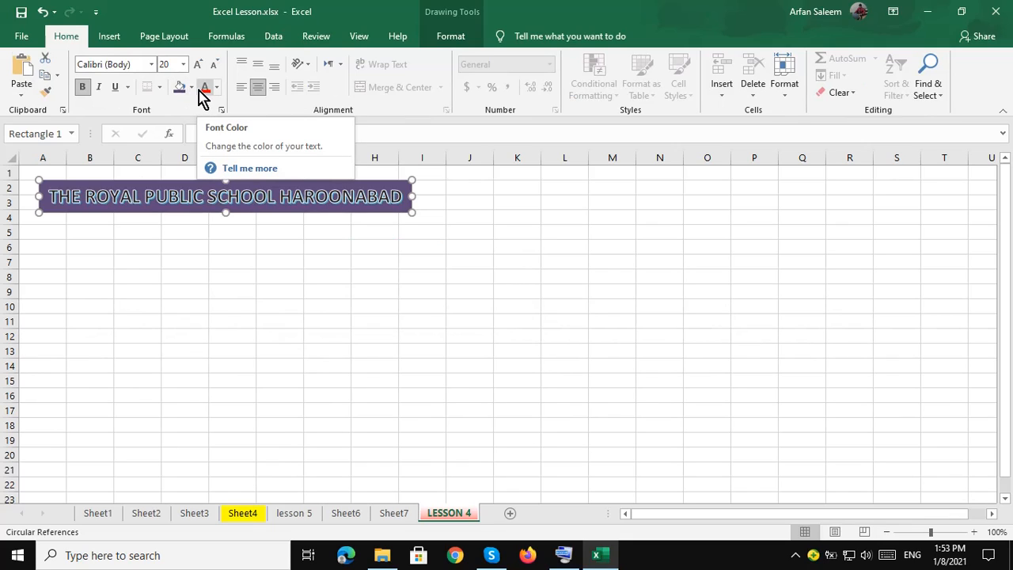
Draw a centred text box below the title with 'ALLAMA IQBAL COLONY HAROONABAD' and the contact number.
click(103, 230)
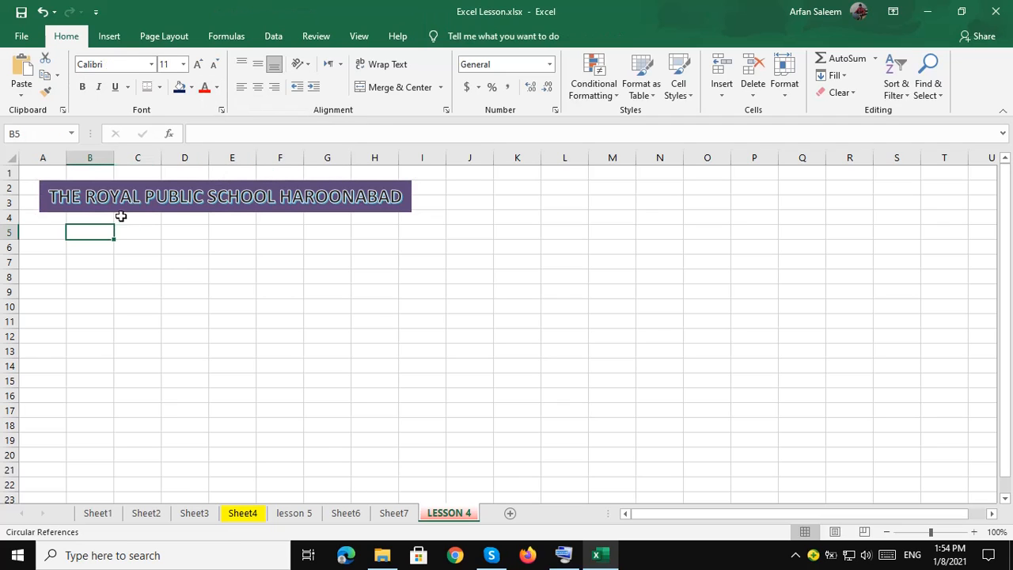
click(116, 39)
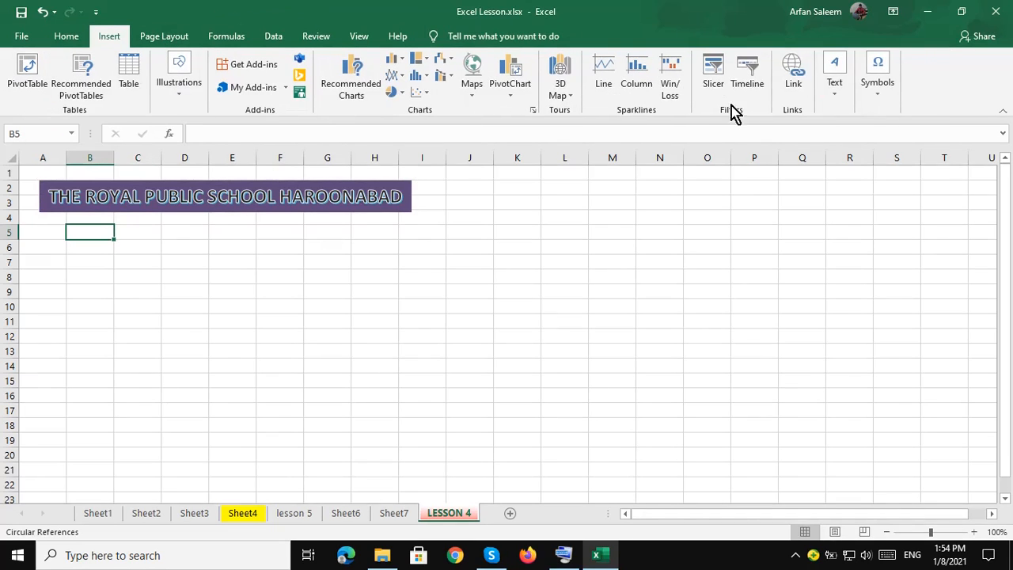
click(833, 76)
click(835, 142)
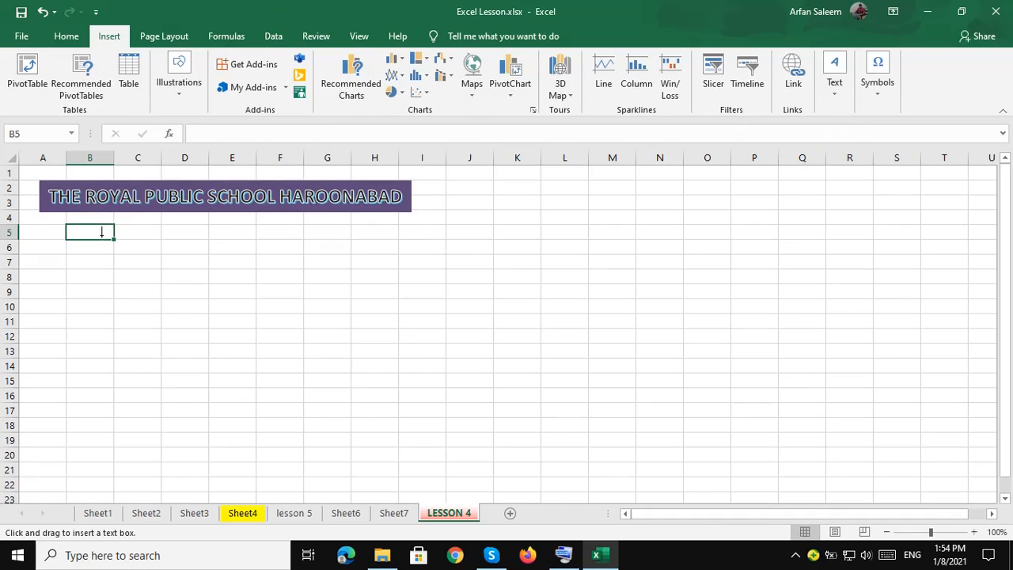
drag(92, 222, 398, 265)
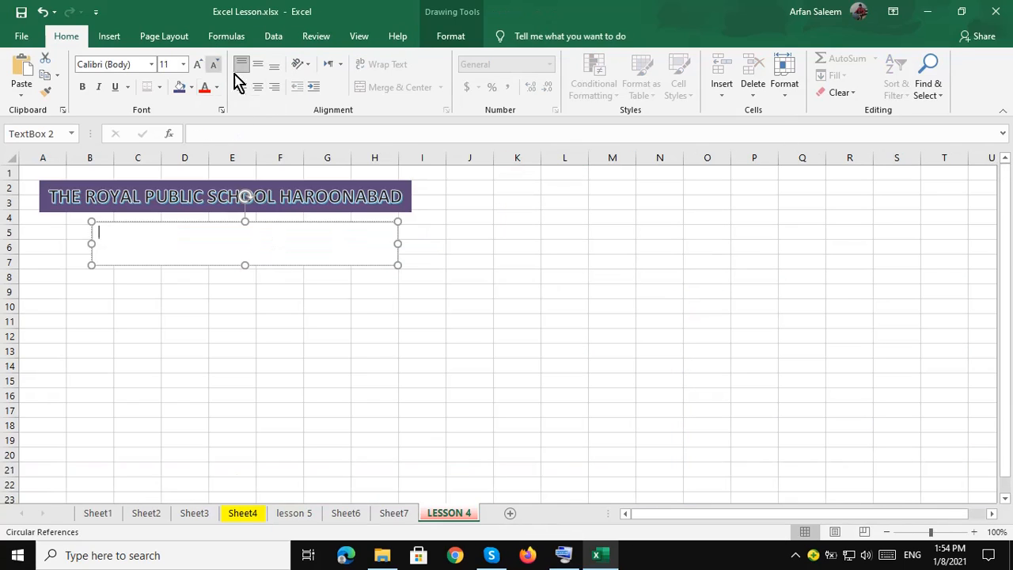
click(258, 87)
click(258, 64)
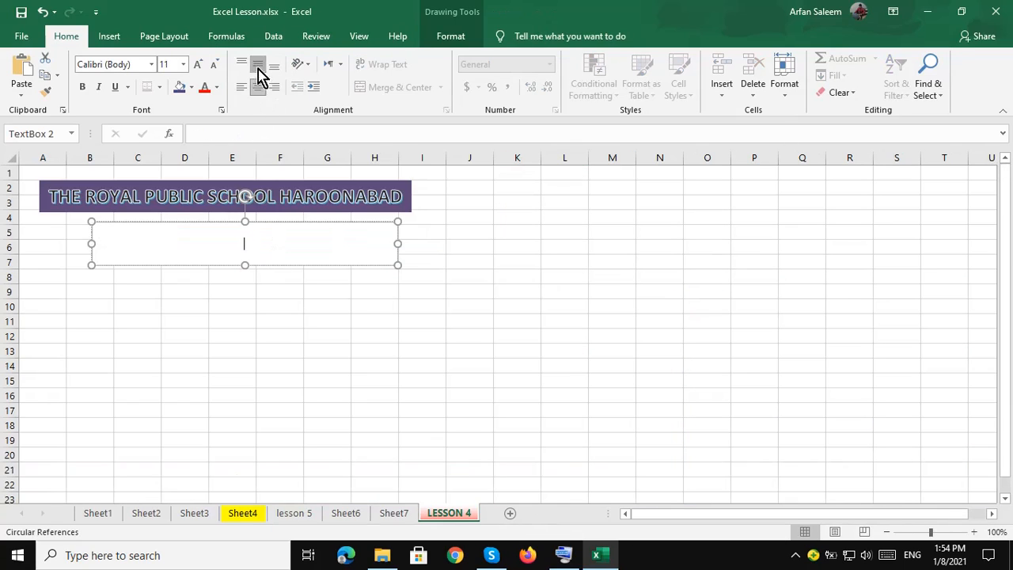
text(ALLAMA IQ)
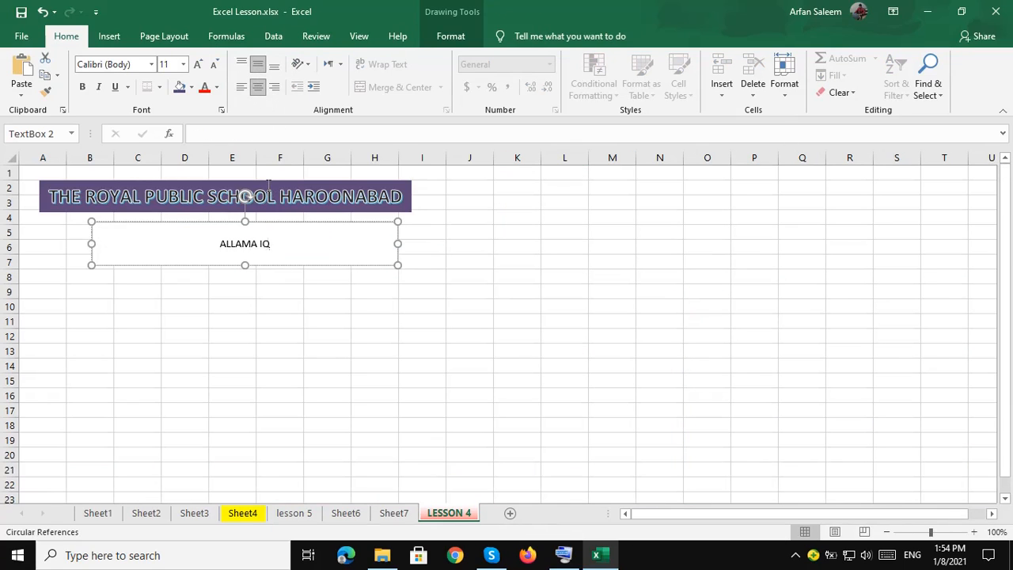
text(BAL COLONY)
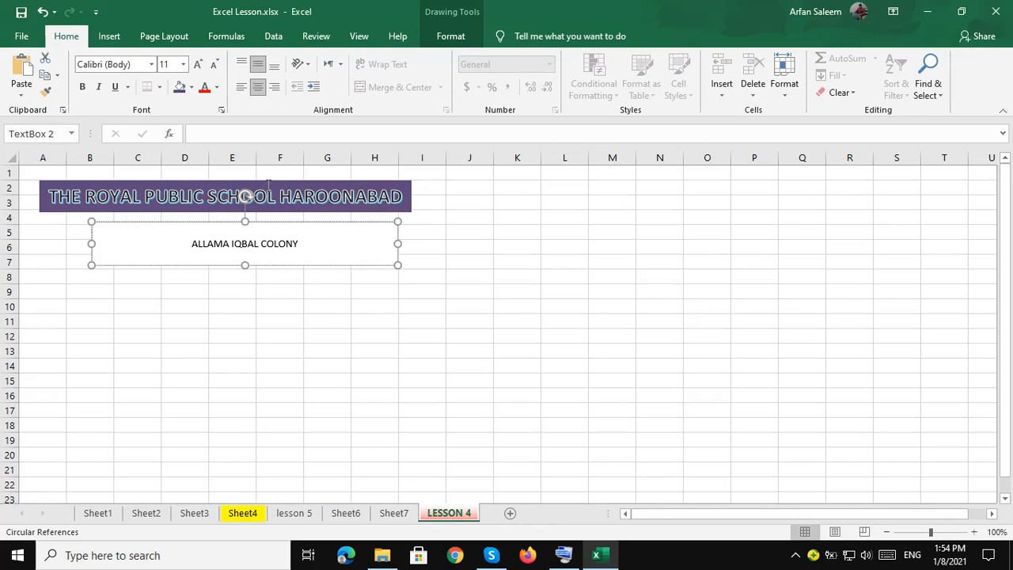
text( HAROONABAD)
key(Return)
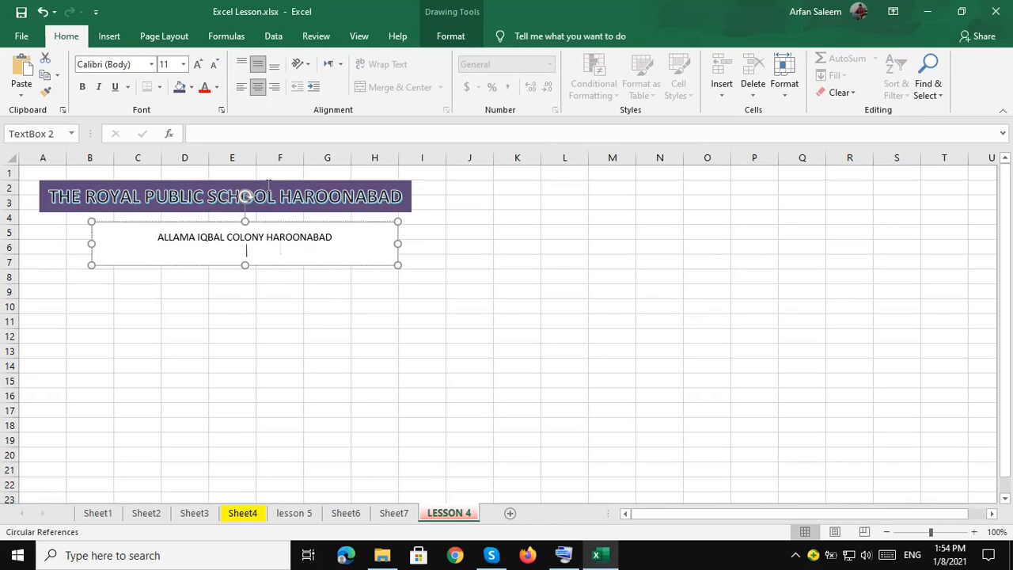
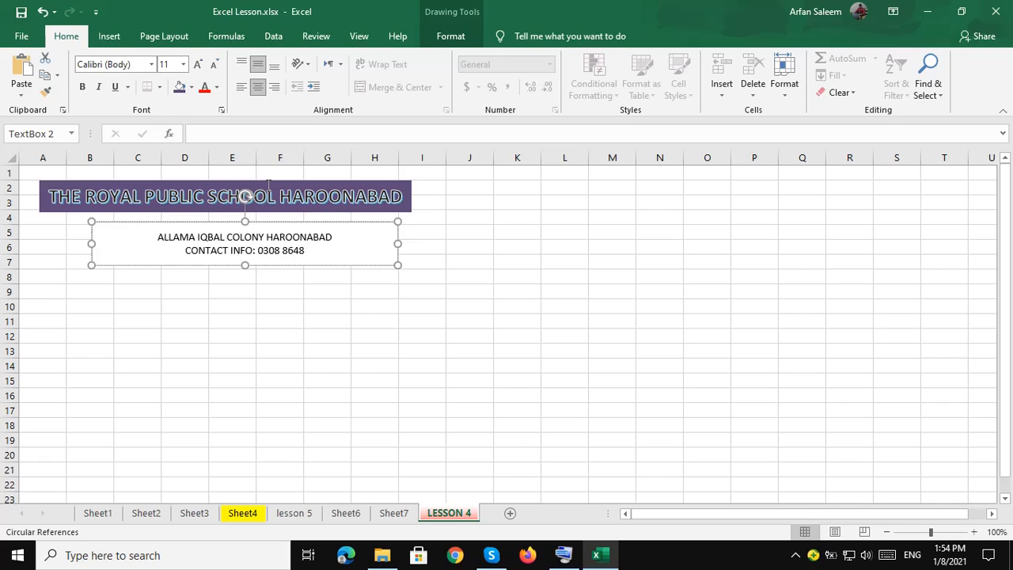
Bold the text box contents and give it a thick border and an inner shadow.
key(ctrl+a)
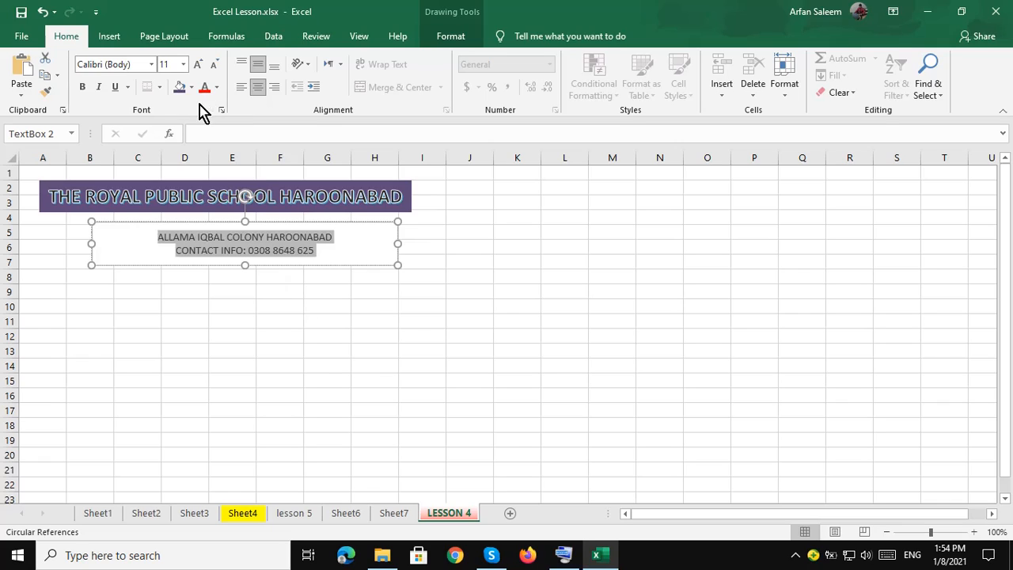
key(ctrl+b)
click(111, 222)
click(450, 35)
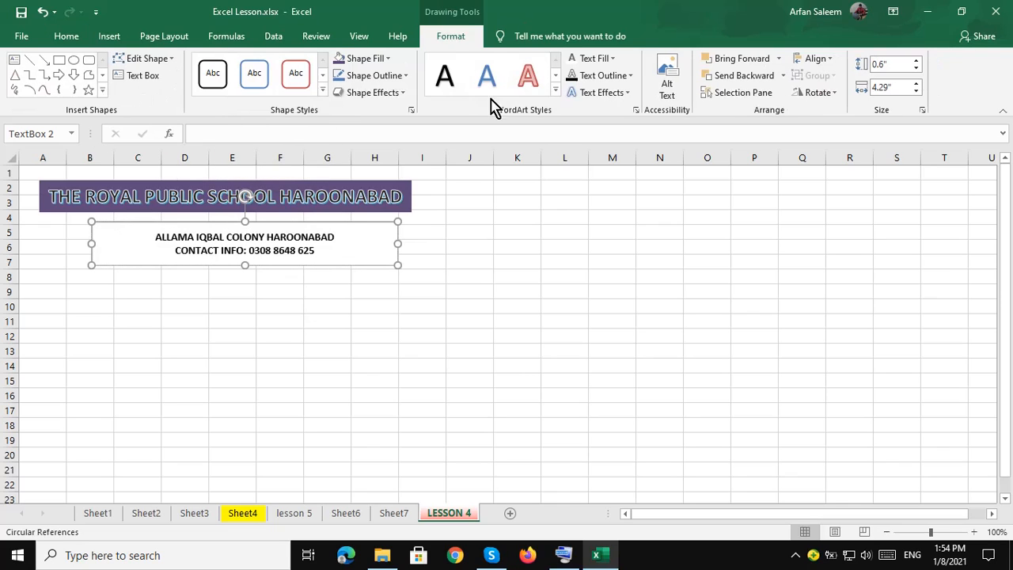
click(378, 75)
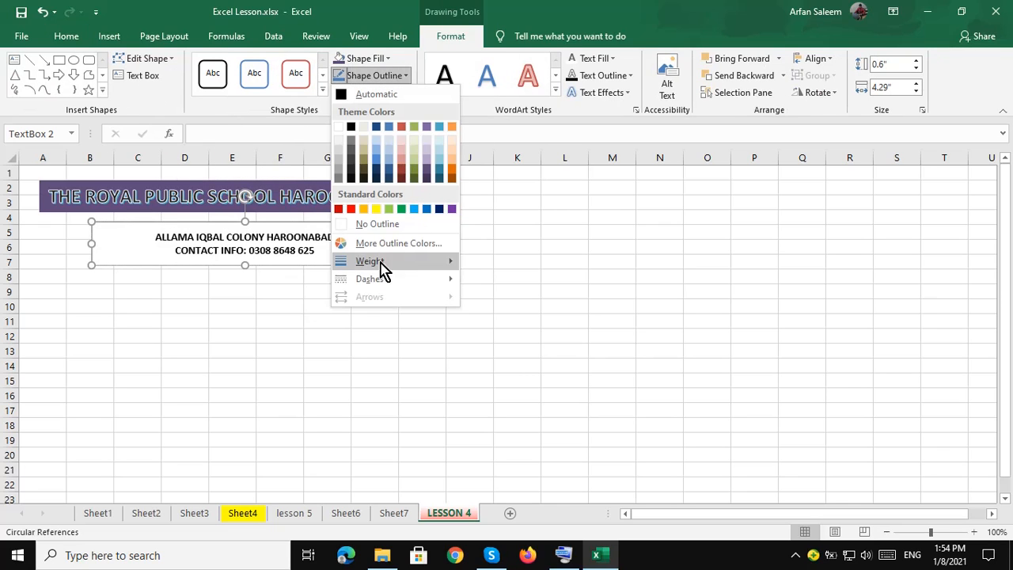
click(525, 380)
click(372, 92)
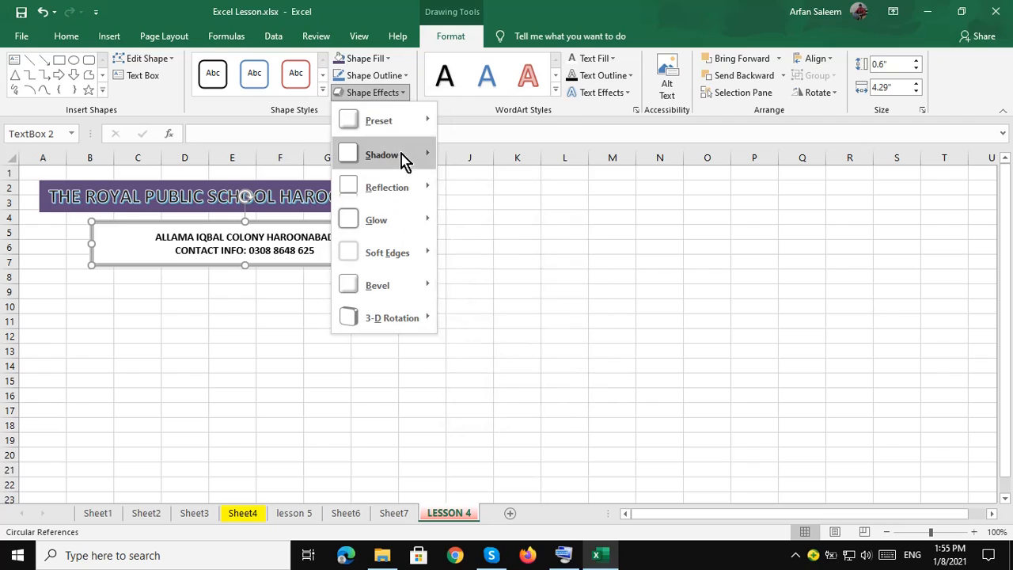
mouse_move(400, 156)
click(499, 391)
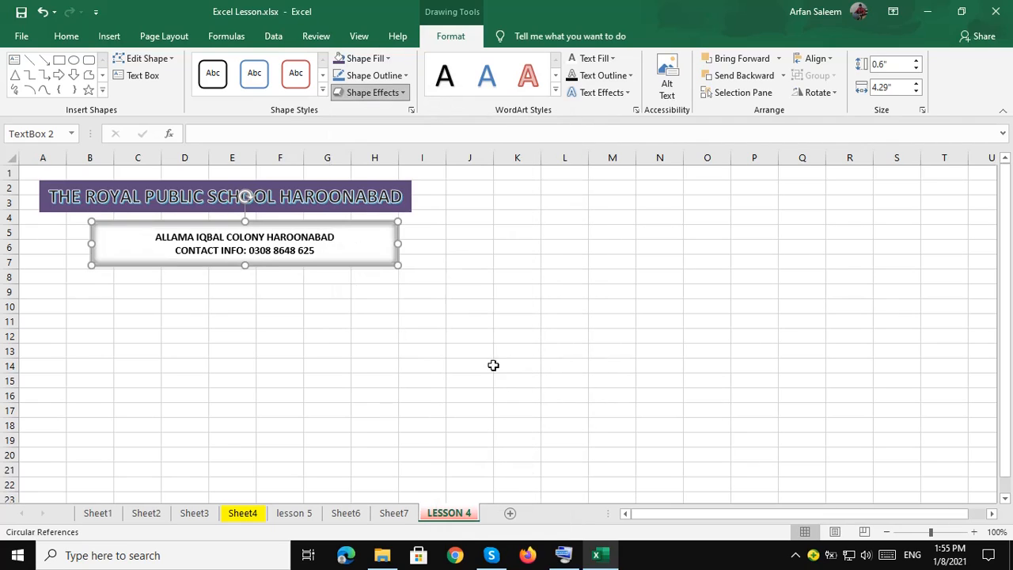
Start typing the assignment heading in cell B9.
click(117, 292)
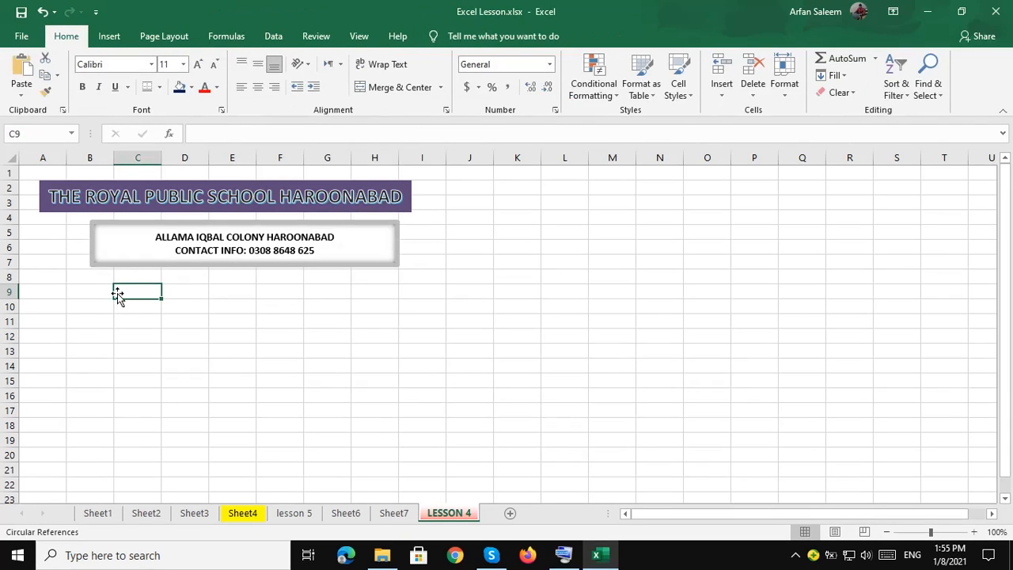
key(Left)
text(ASS)
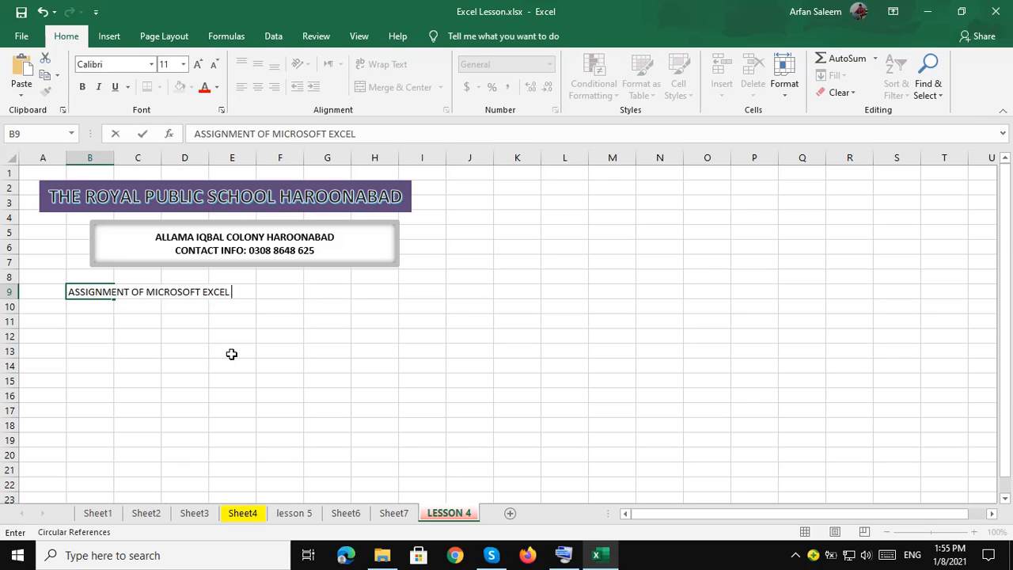
Make the B9 heading bold and add a top and double bottom border across B9:E9.
key(Return)
click(98, 292)
click(82, 87)
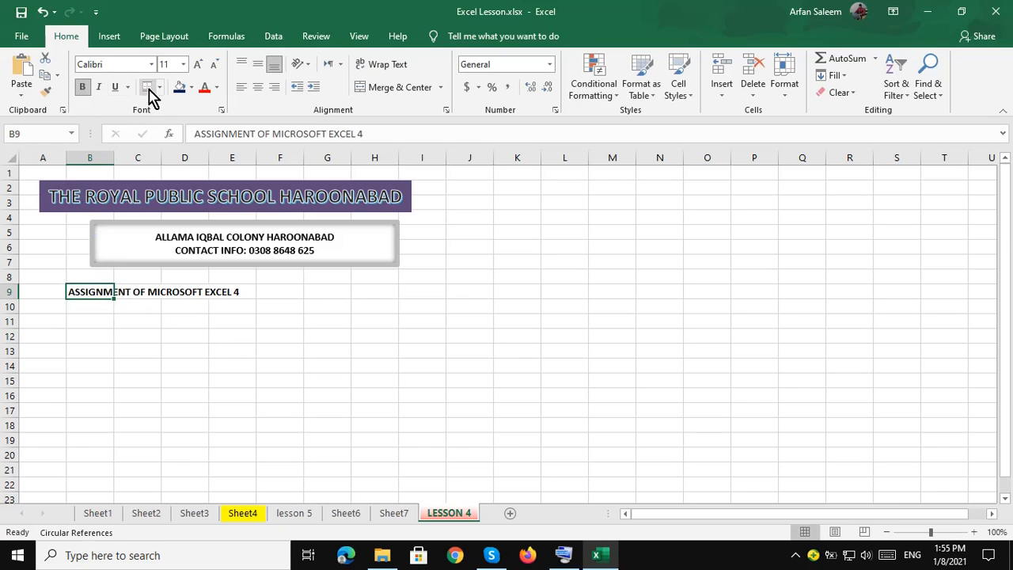
click(90, 322)
drag(94, 291, 233, 290)
click(146, 87)
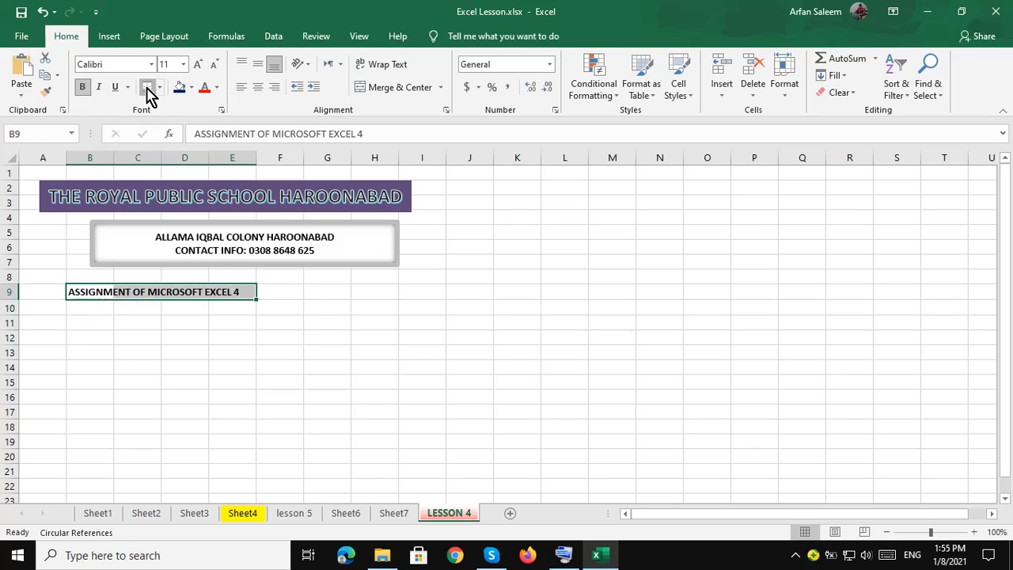
click(91, 323)
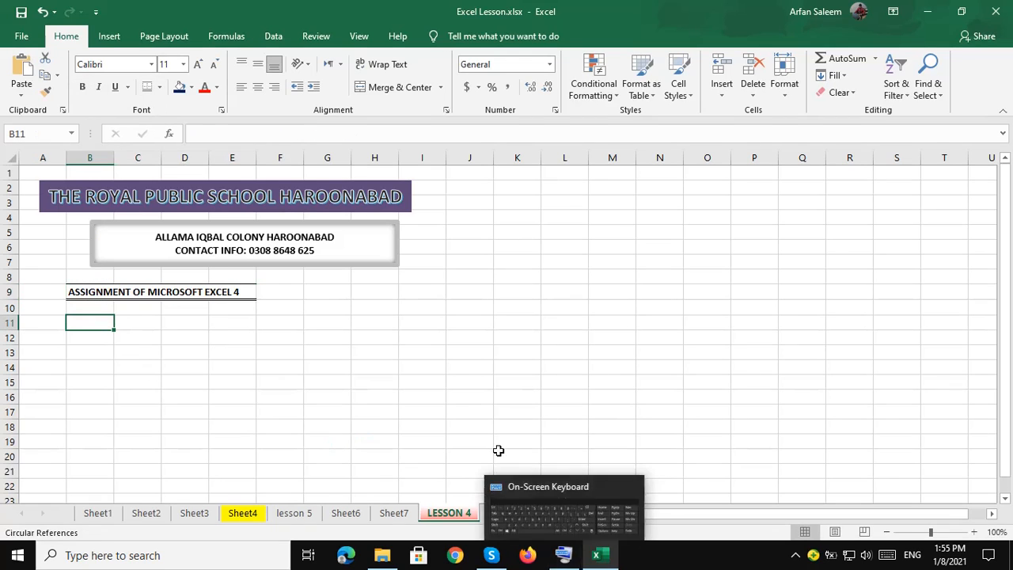
Glance at the finished Sheet4 example, then return to LESSON 4.
click(242, 513)
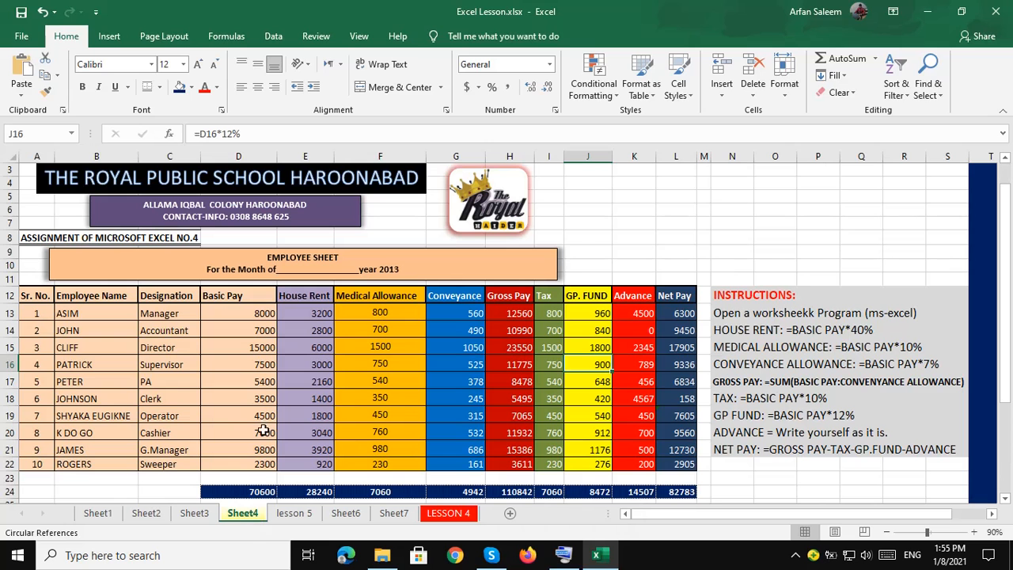
click(596, 554)
click(596, 555)
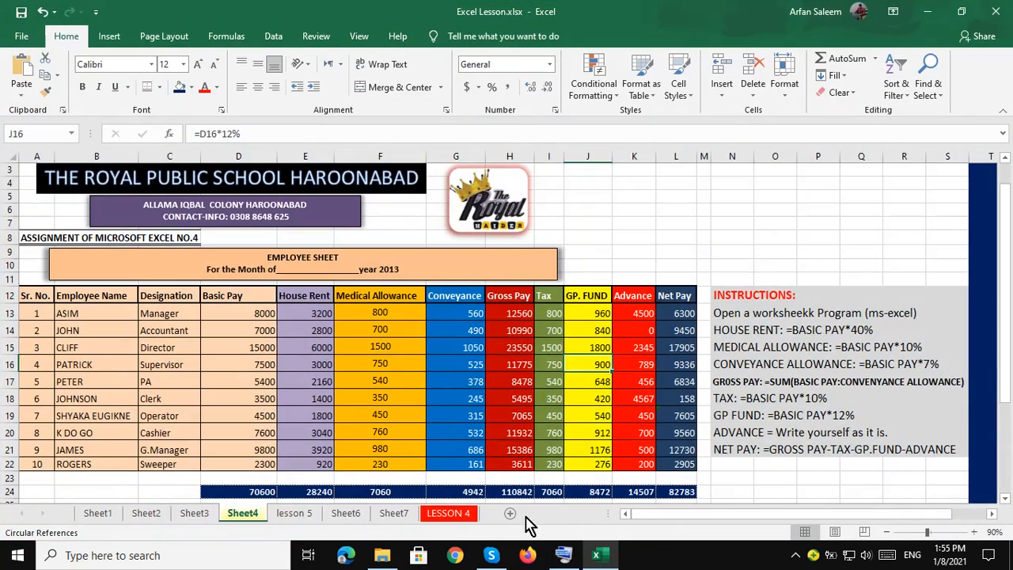
click(451, 514)
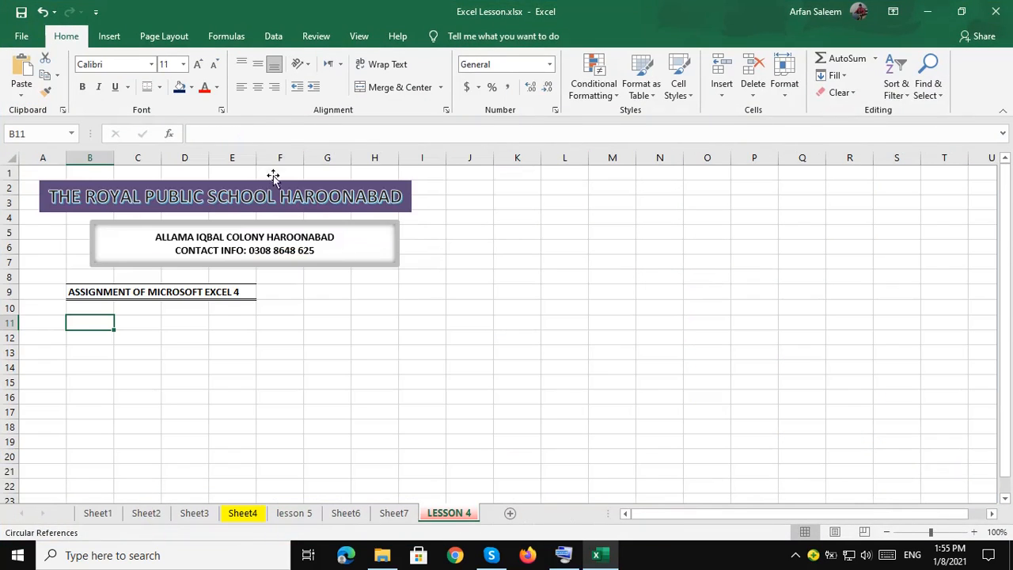
Add a wide text box reading 'EMPLOYEE SHEET For the month of ____ 2021' in bold 12 pt.
click(111, 37)
click(835, 75)
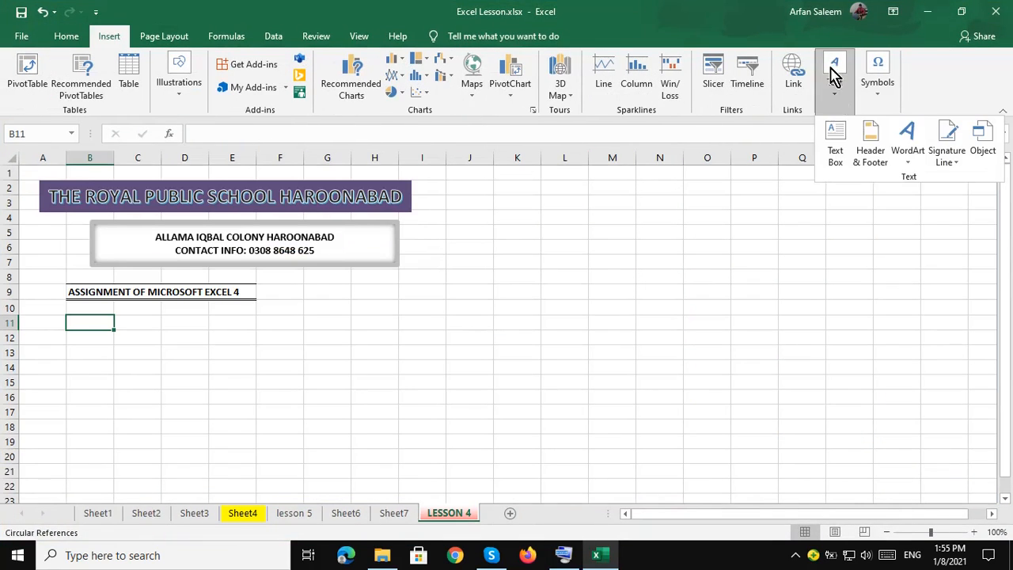
click(835, 141)
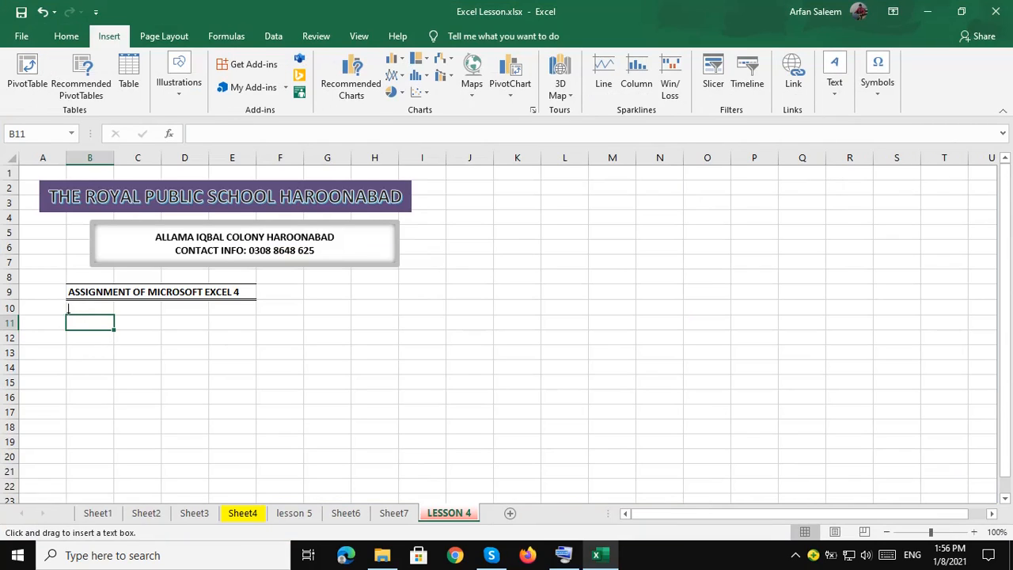
mouse_move(68, 311)
mouse_down()
mouse_move(267, 327)
mouse_move(493, 366)
mouse_move(562, 359)
mouse_up()
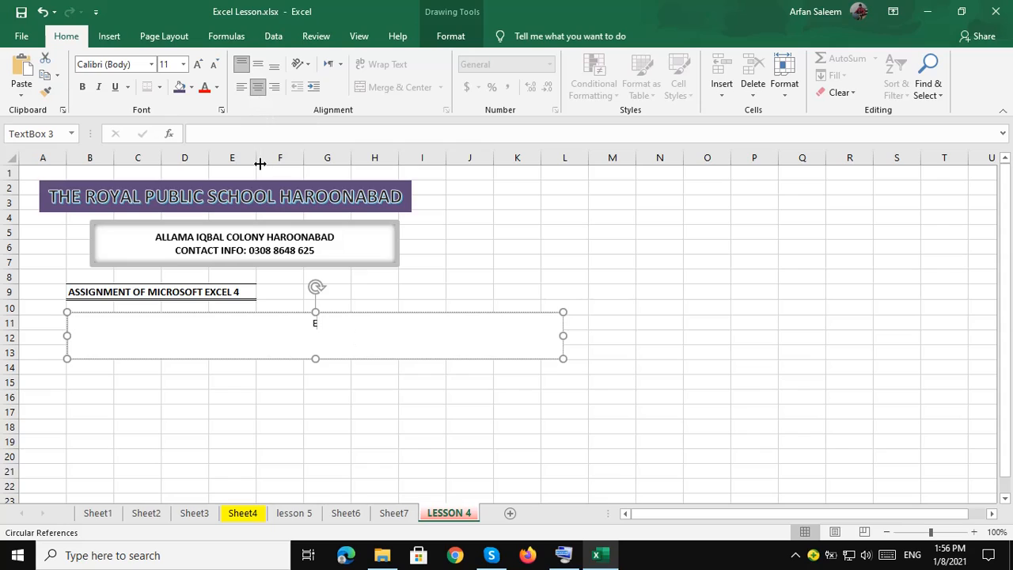
text(LOYEE SHEET )
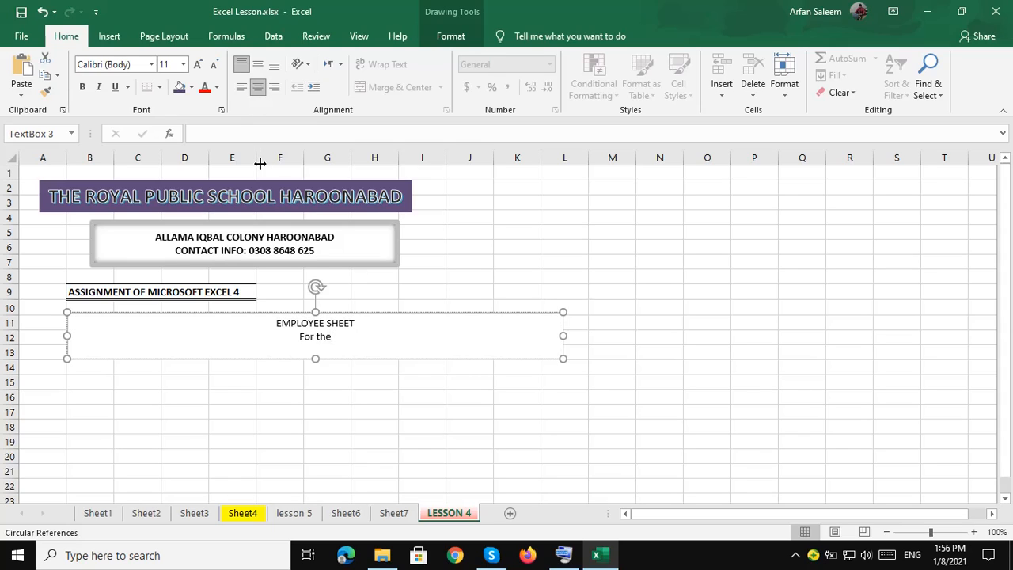
text(For the month of _____________________2021)
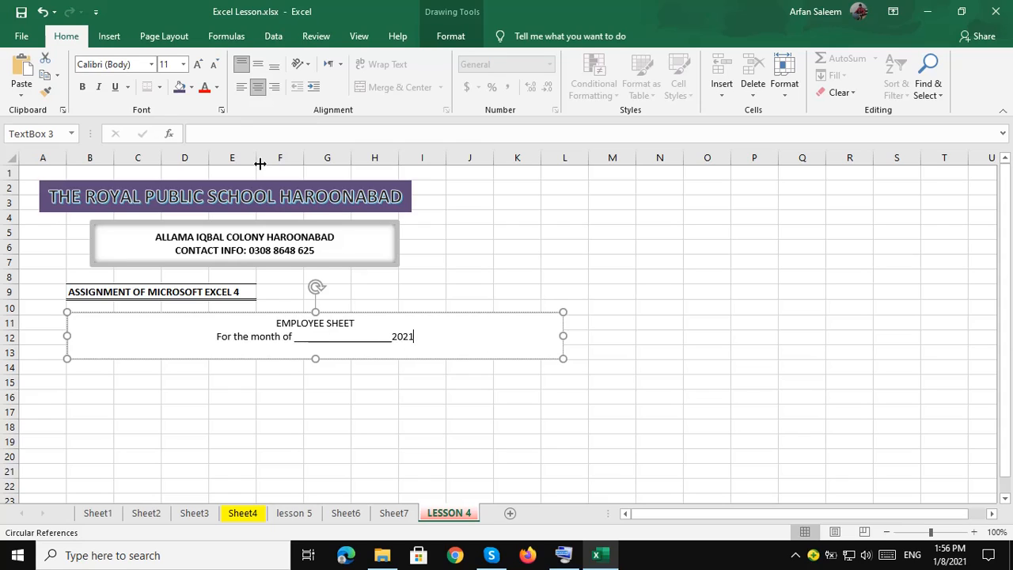
key(ctrl+a)
click(82, 86)
click(198, 64)
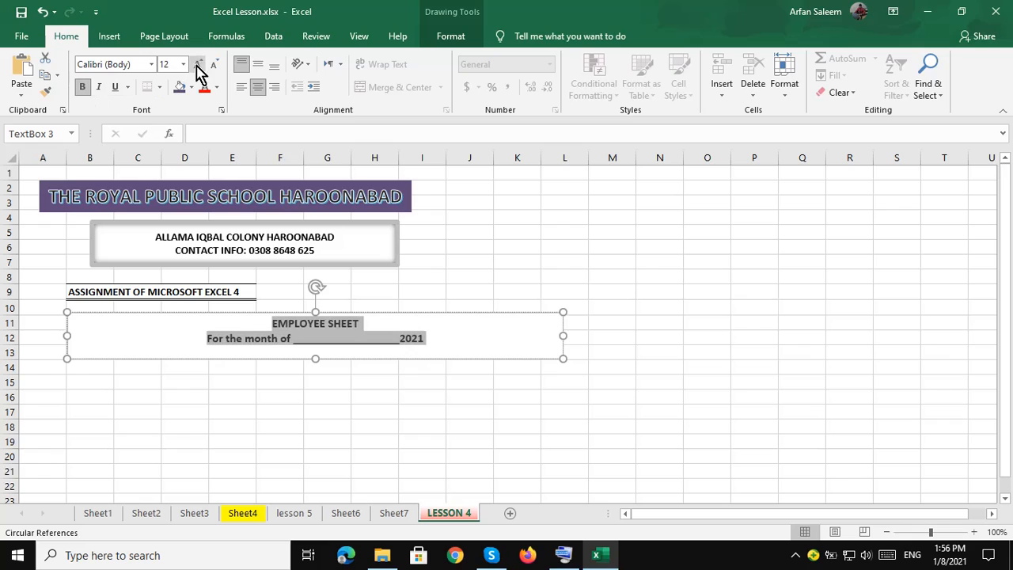
Thicken the box's outline, add an inner shadow, fill it blue, and select cell B15.
click(230, 312)
click(450, 35)
click(366, 75)
mouse_move(417, 262)
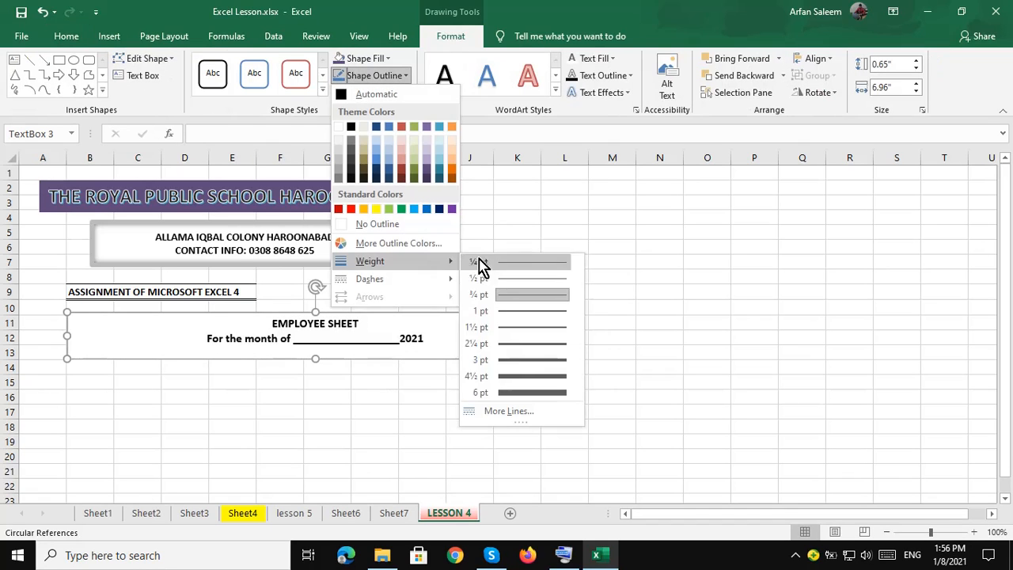
click(513, 361)
click(371, 92)
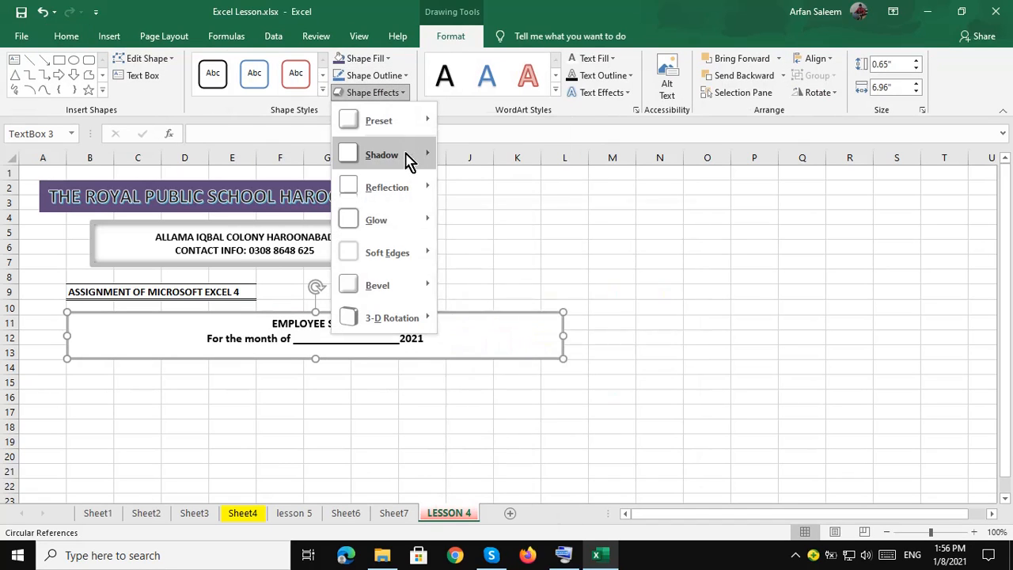
mouse_move(407, 156)
click(500, 364)
click(71, 37)
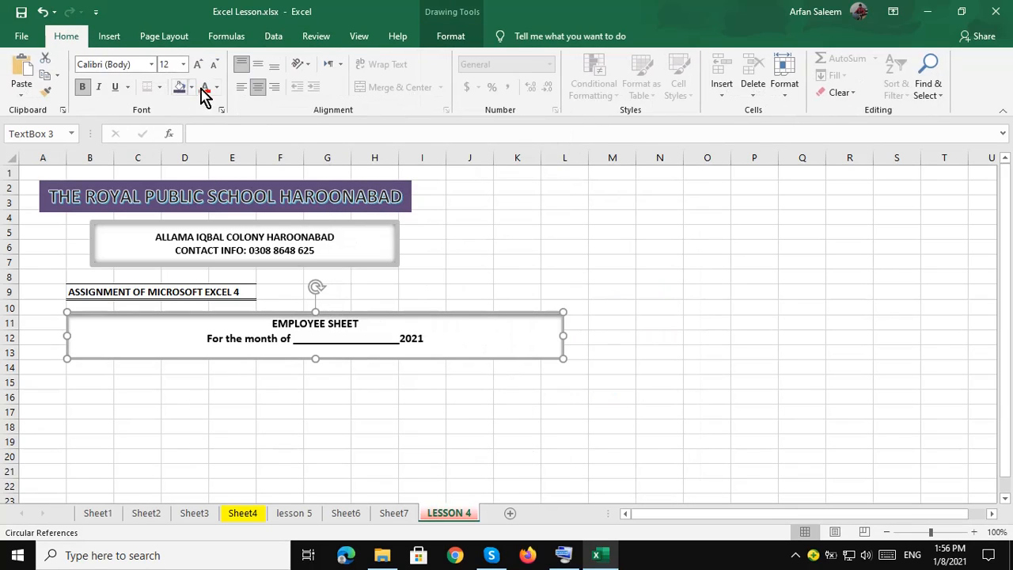
click(191, 87)
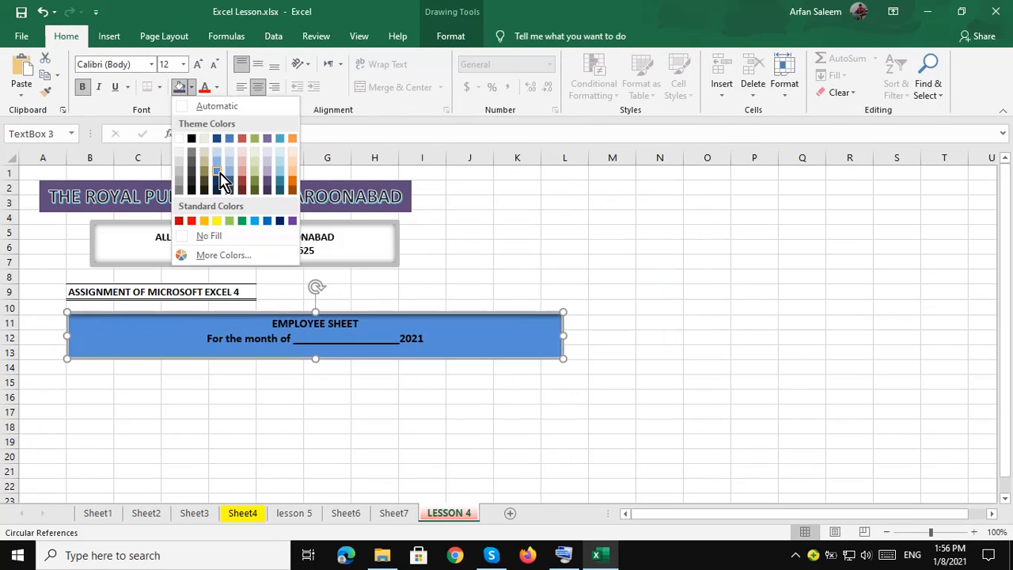
click(220, 176)
click(137, 380)
click(90, 380)
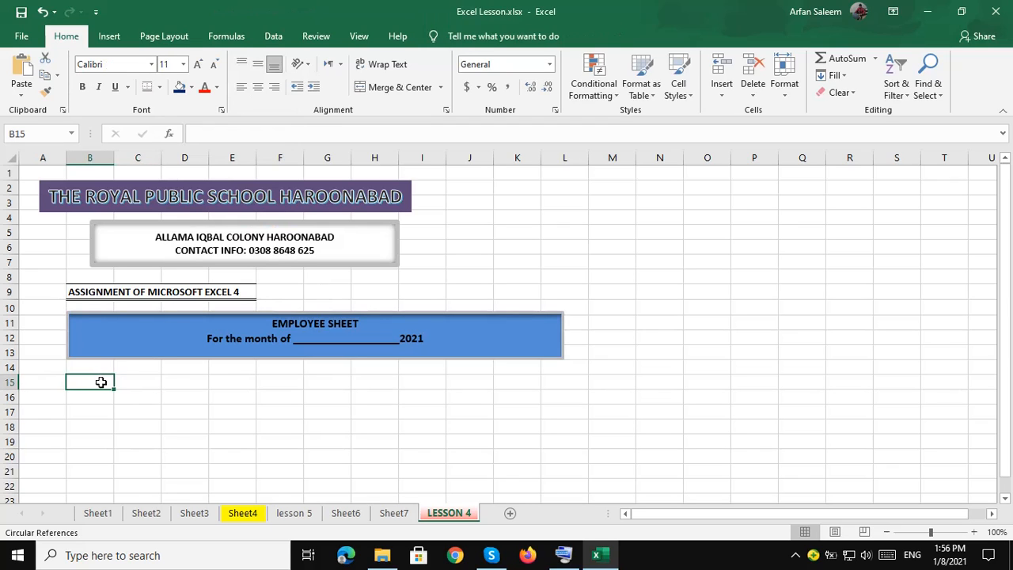
On Sheet4, inspect the example's EMPLOYEE SHEET box and Sr. No. heading cell.
click(238, 514)
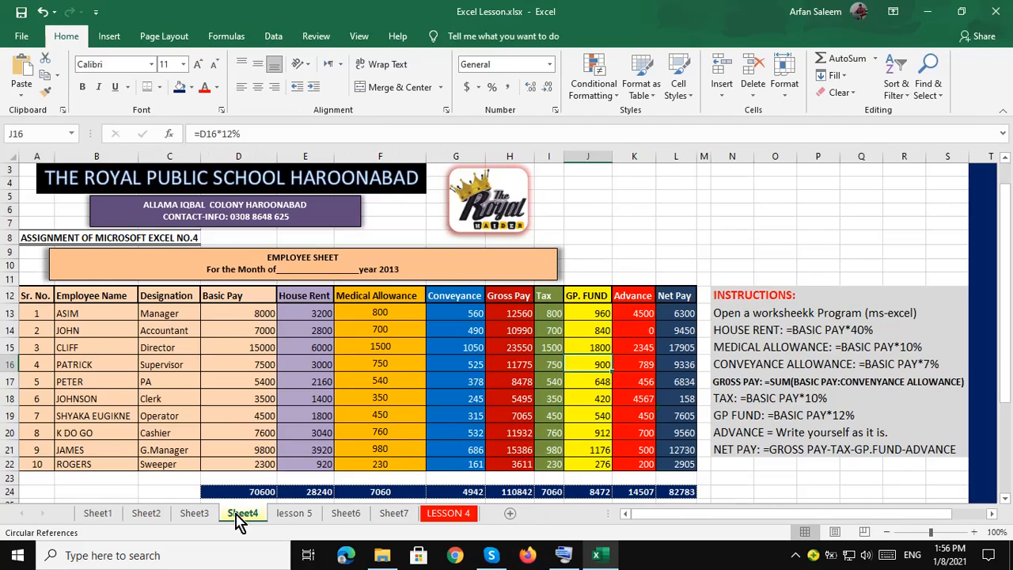
click(180, 271)
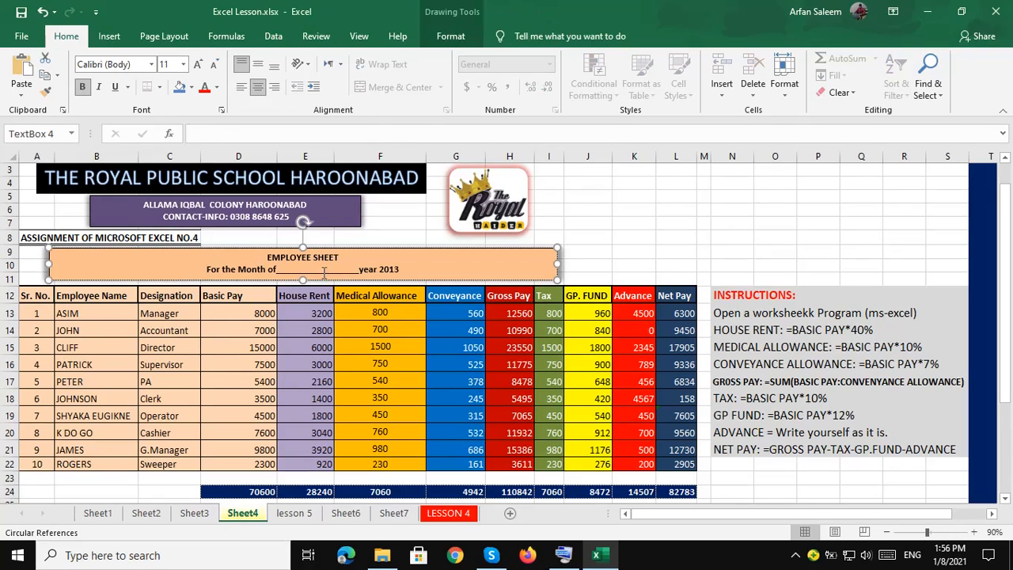
click(37, 297)
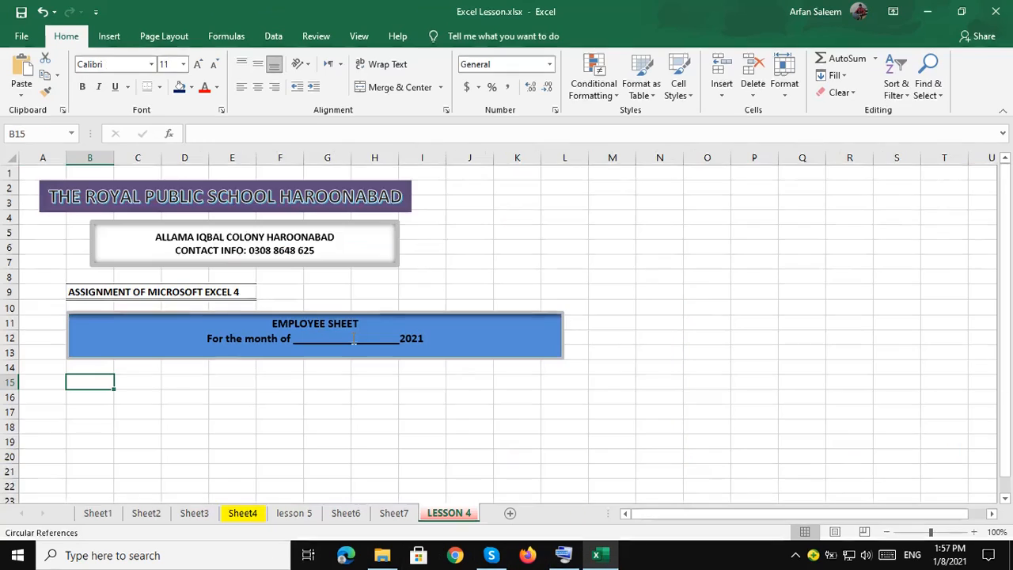
Enter headings Sr. No., Employee, Designation, Basic Pay, House Rent and Medical Allowance in row 15.
text(Sr. No.)
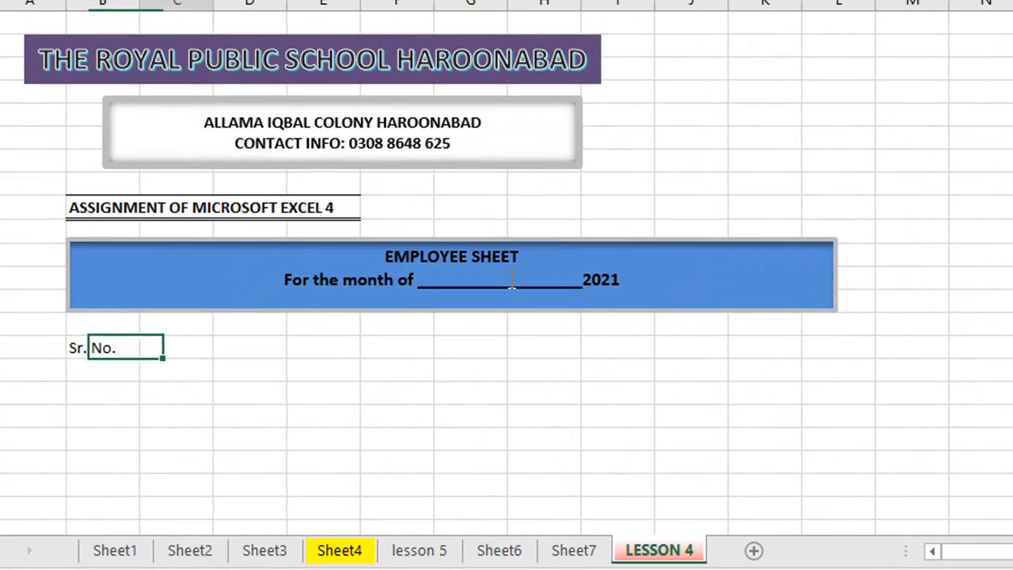
key(Tab)
text(Empl)
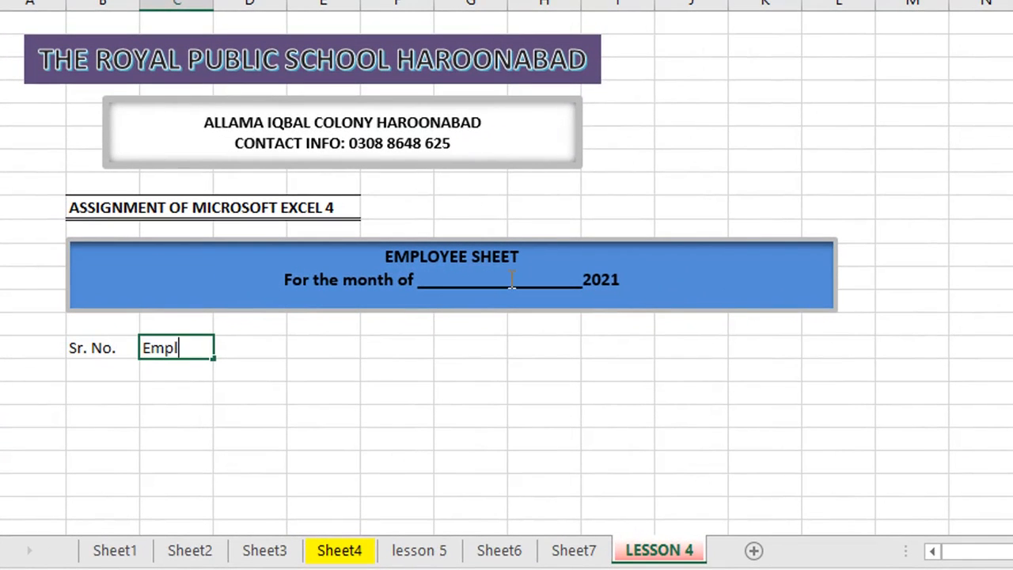
text(oyee)
key(Tab)
text(Name)
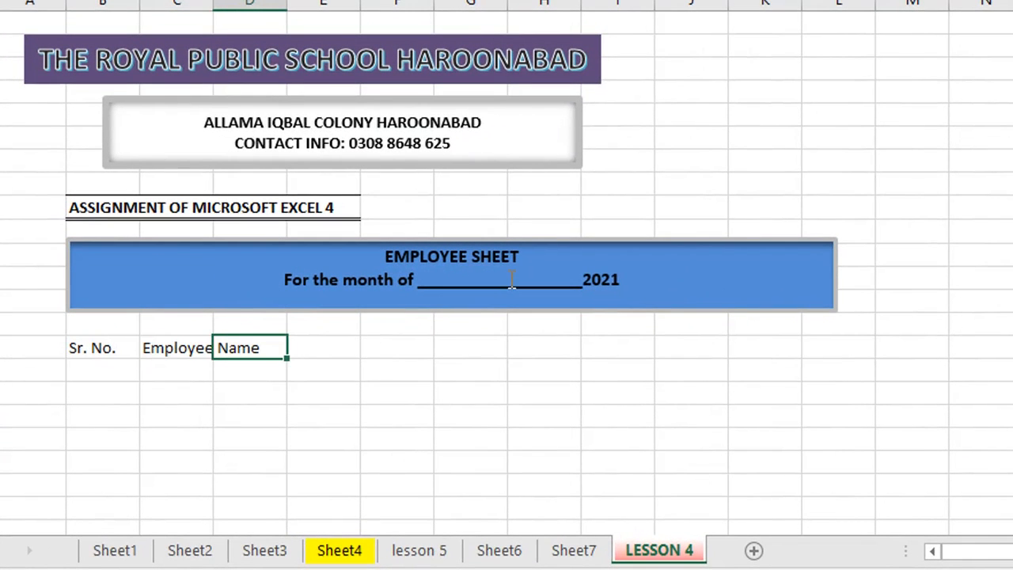
key(BackSpace)
key(BackSpace)
key(BackSpace)
key(BackSpace)
text(Designation)
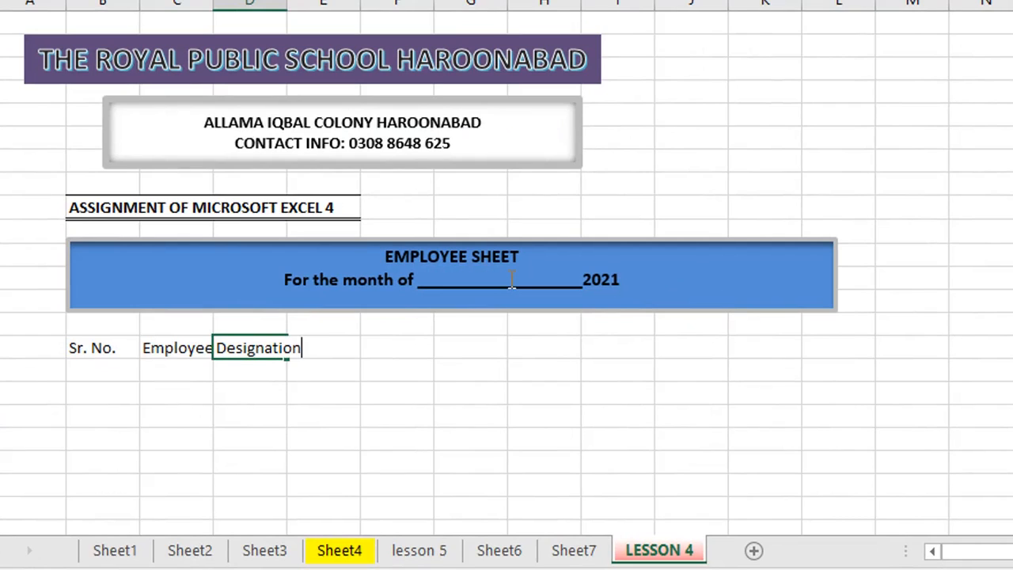
key(Tab)
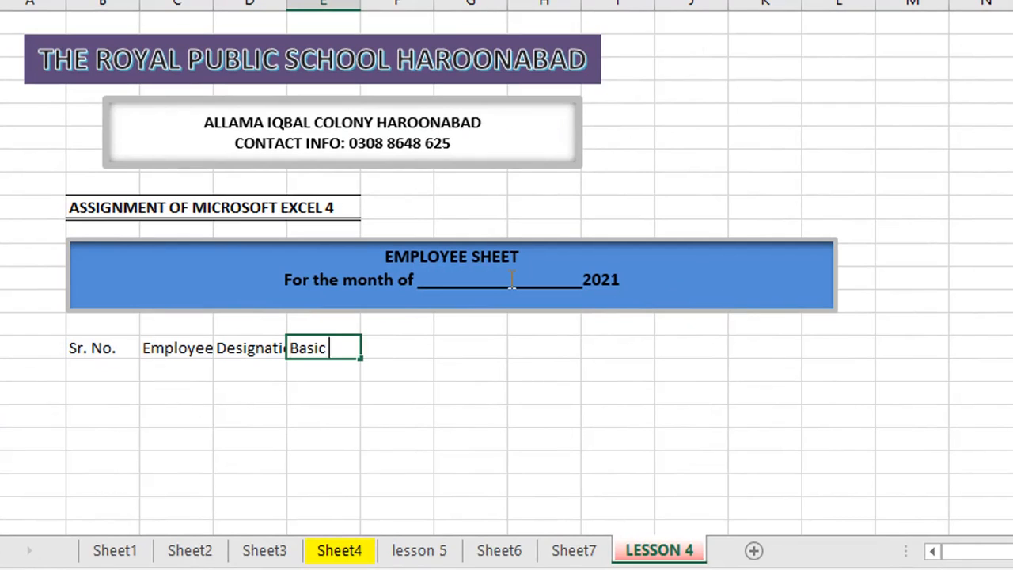
key(Tab)
text(House)
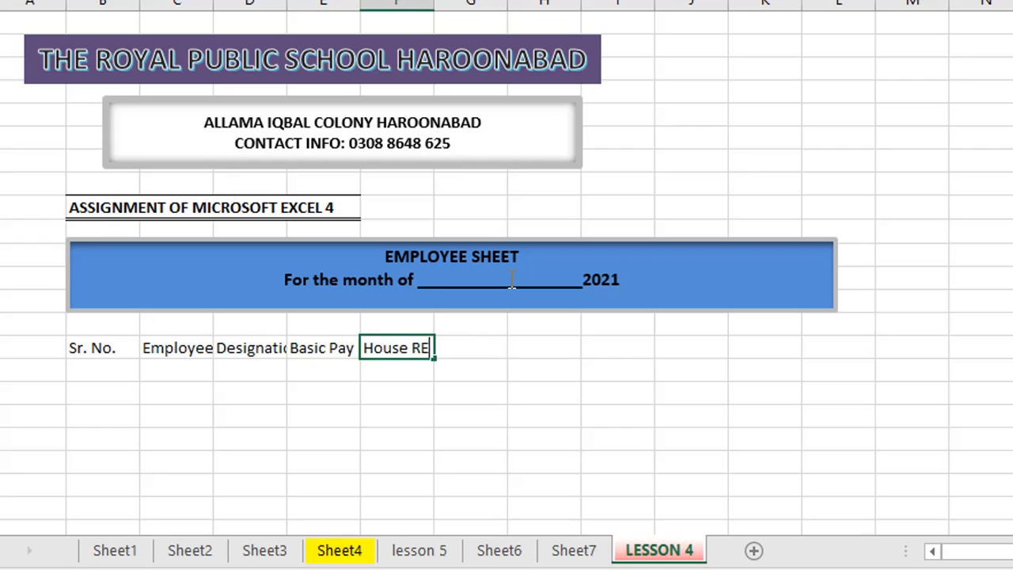
text( Rent)
key(Tab)
text(Medica)
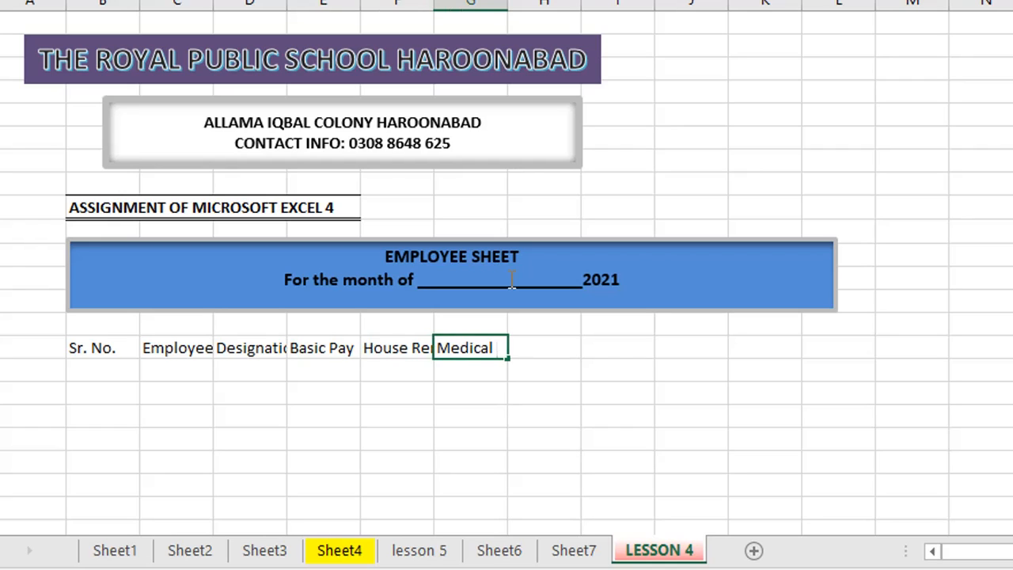
text(l Allowance)
key(Tab)
Continue row 15 with Conveyance, Gross Pay, TAX, G.P. Fund, Advance and Net Pay.
text(Co)
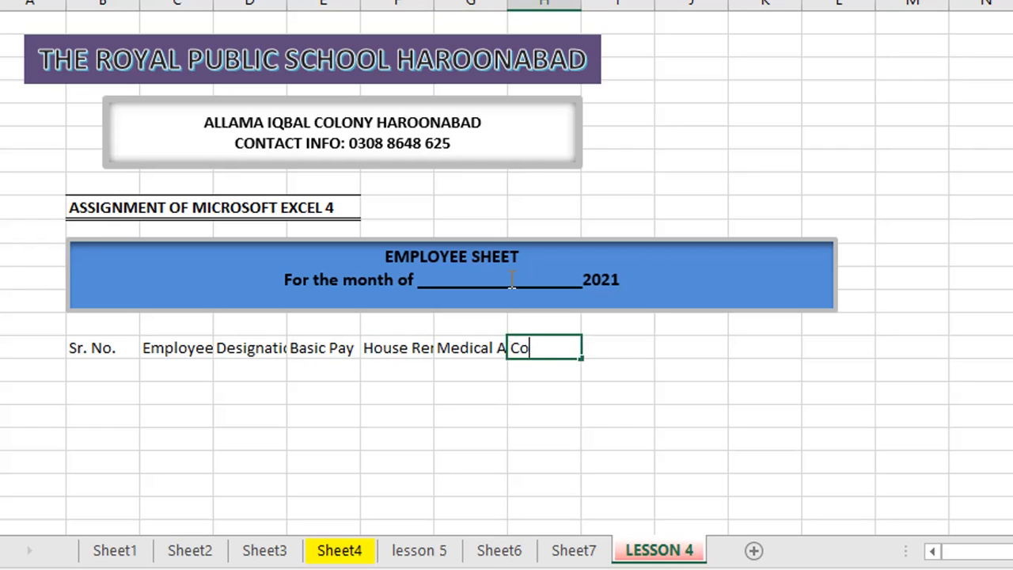
text(nveyance)
key(Tab)
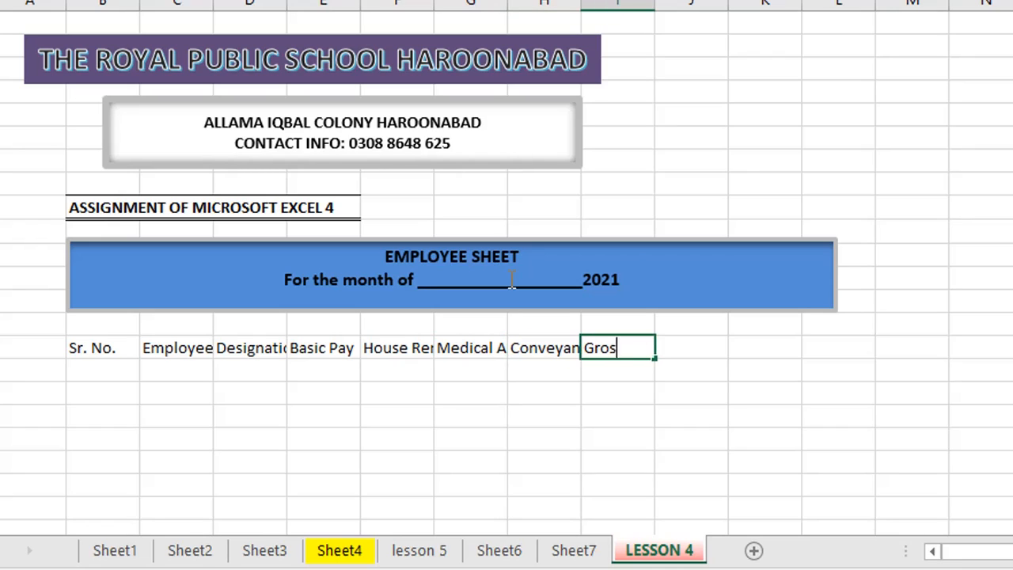
text(Gross Pay)
key(Tab)
text(TA)
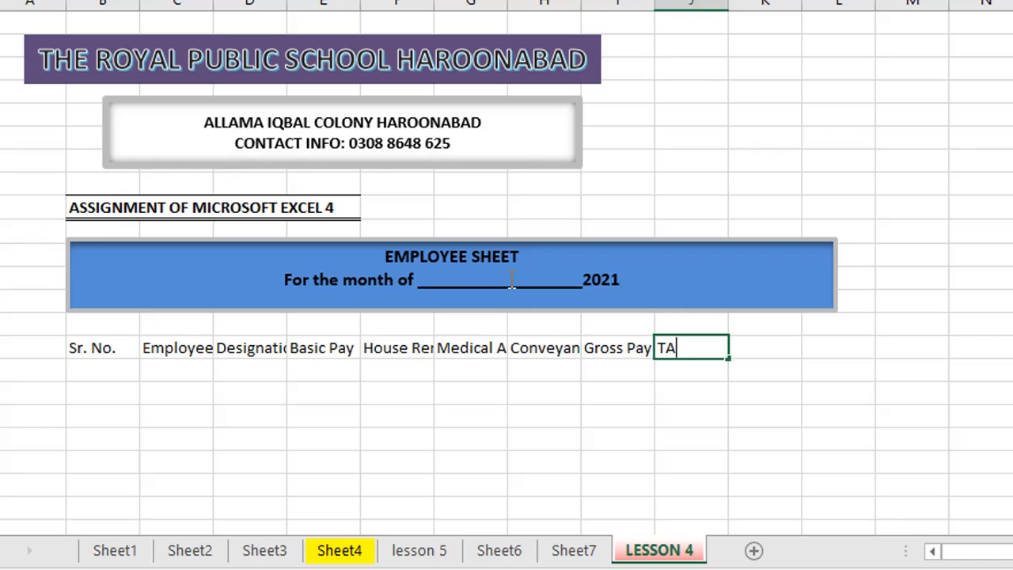
text(X)
key(Tab)
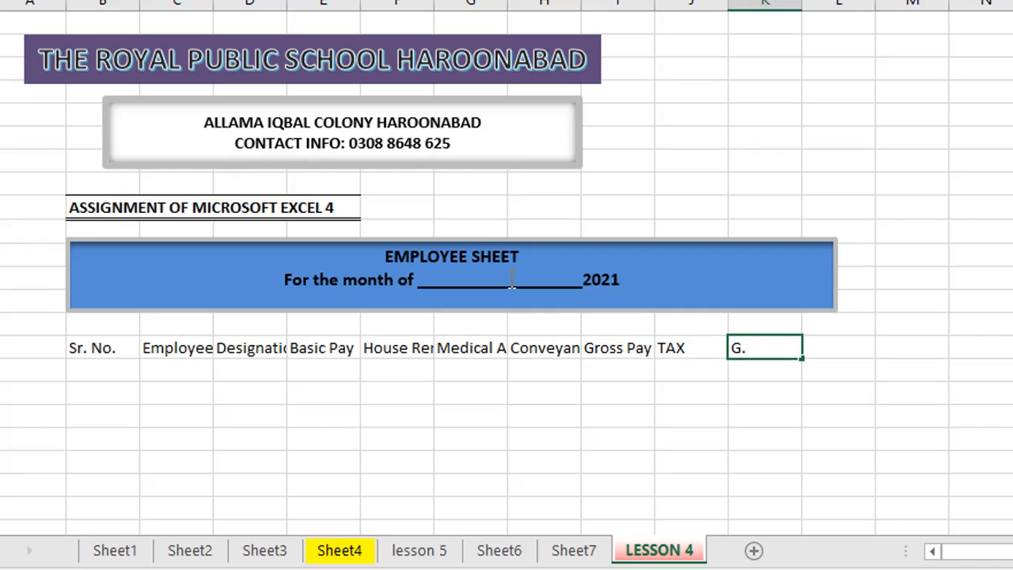
text(G.P. Fund)
key(Tab)
text(A)
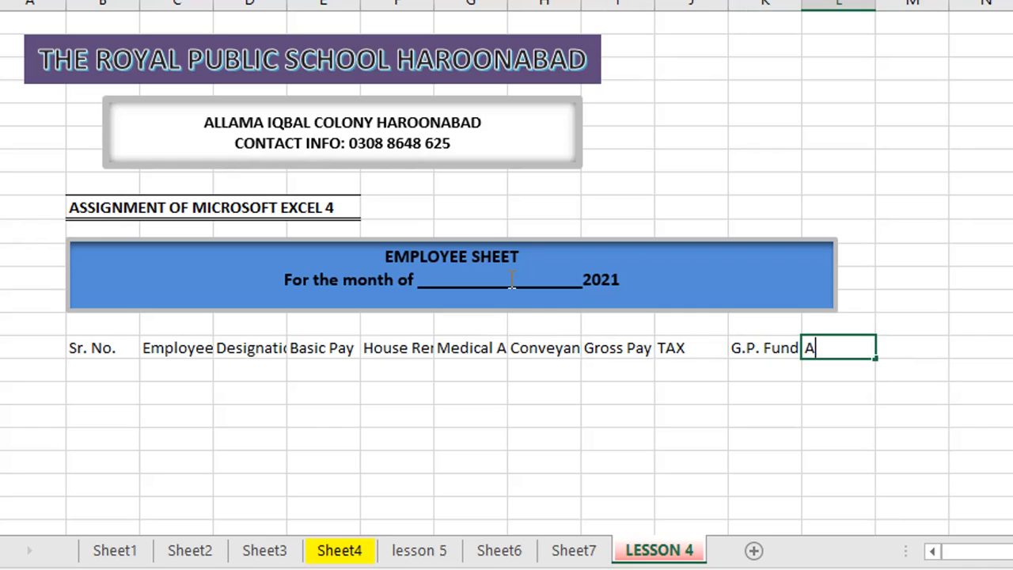
text(dvance)
key(Tab)
text(Net )
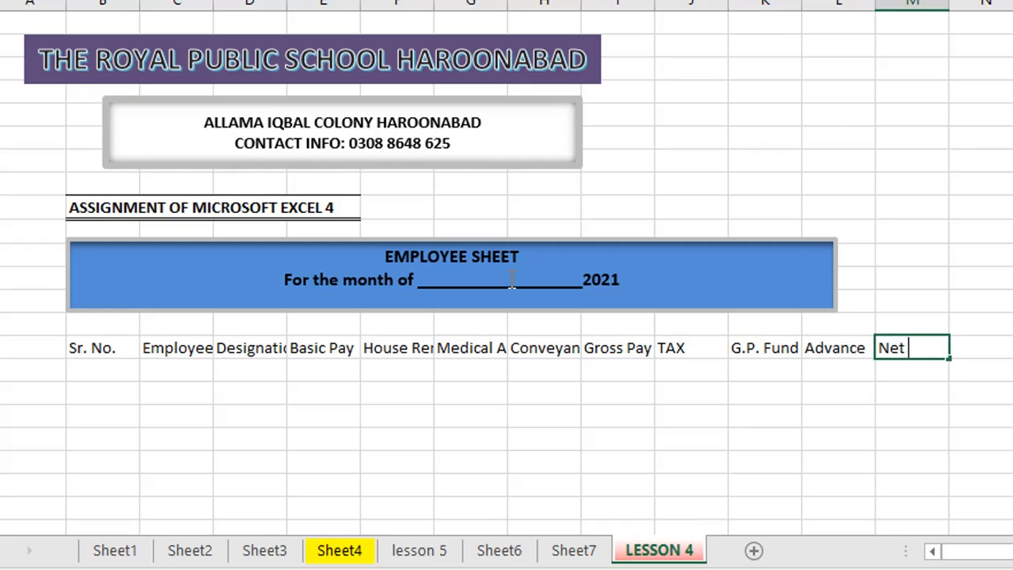
text(Pay)
key(Return)
Bold the B15:M15 headings and give them a thick outside border plus all borders.
click(101, 348)
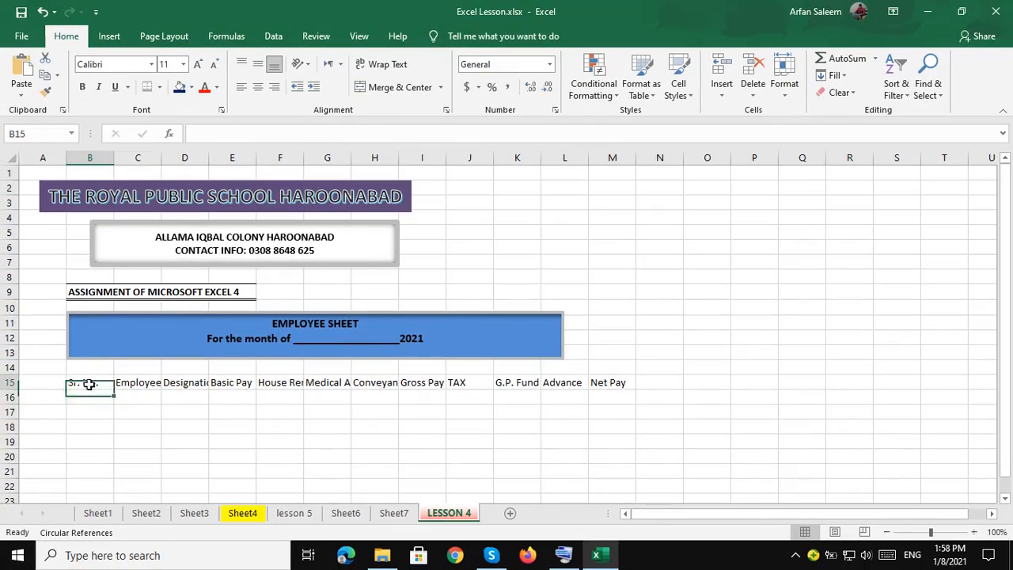
drag(88, 384, 634, 388)
key(ctrl+b)
click(159, 87)
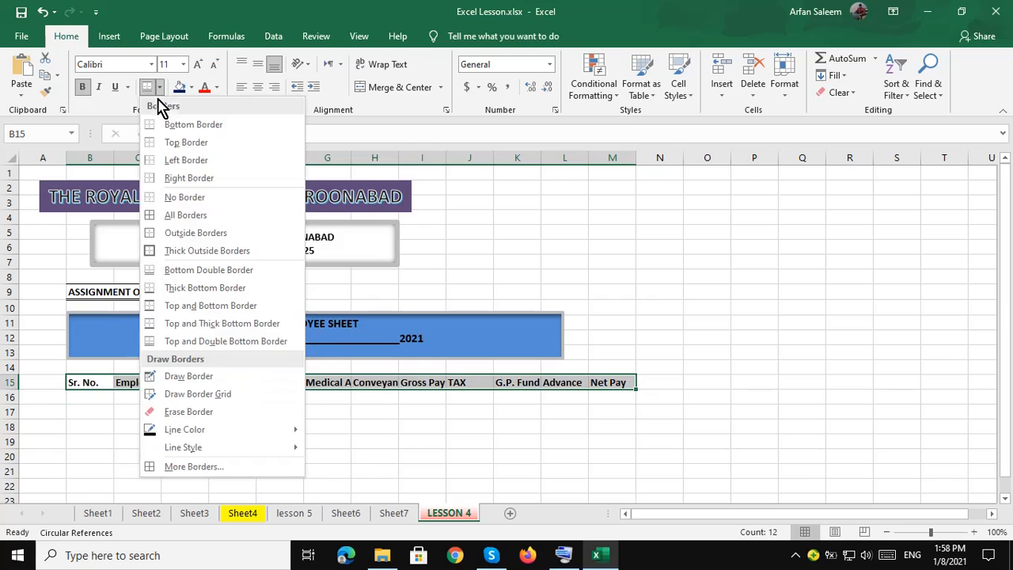
click(164, 251)
click(159, 87)
click(180, 214)
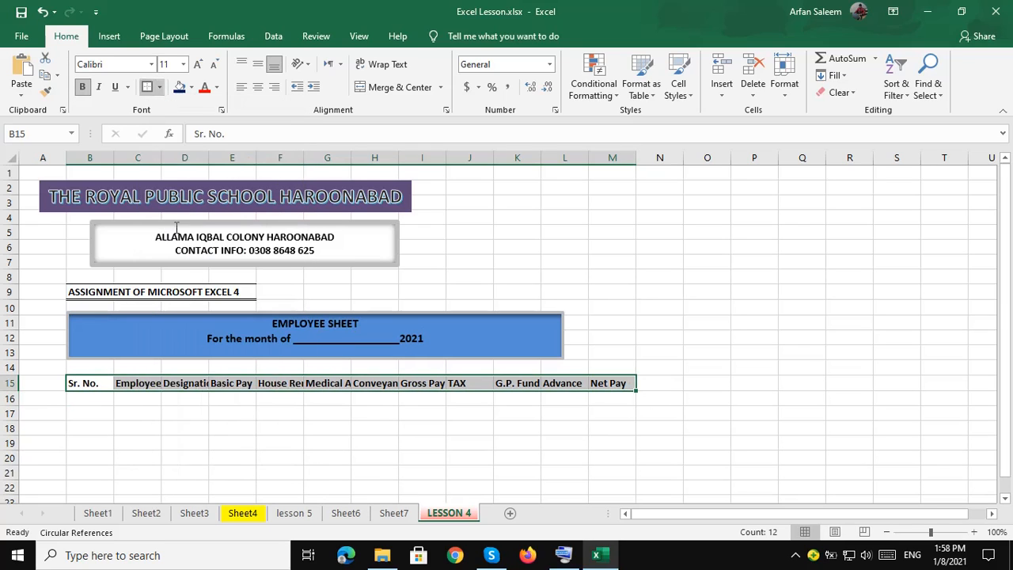
click(90, 398)
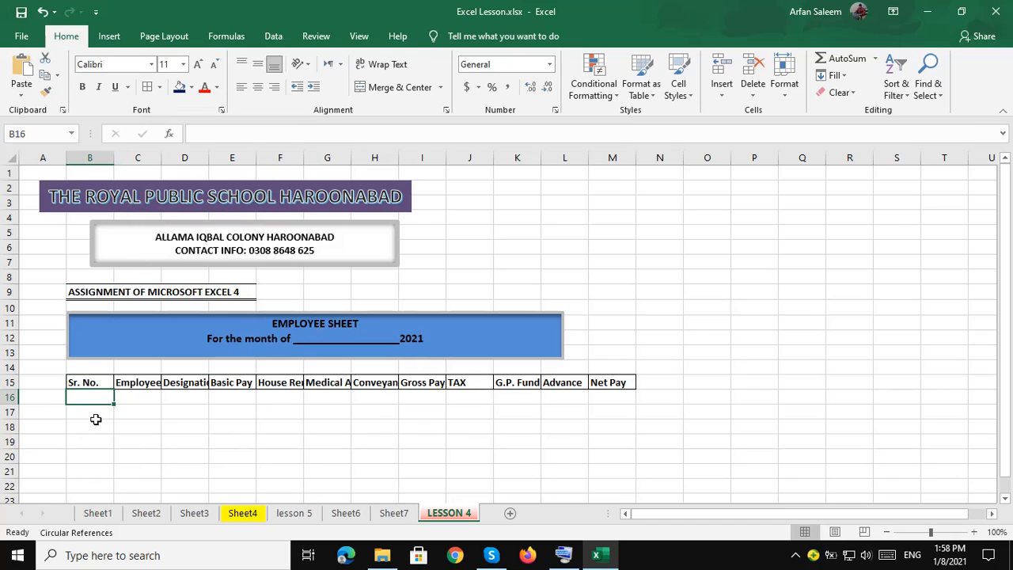
click(102, 424)
click(97, 396)
scroll(97, 392, down, 1)
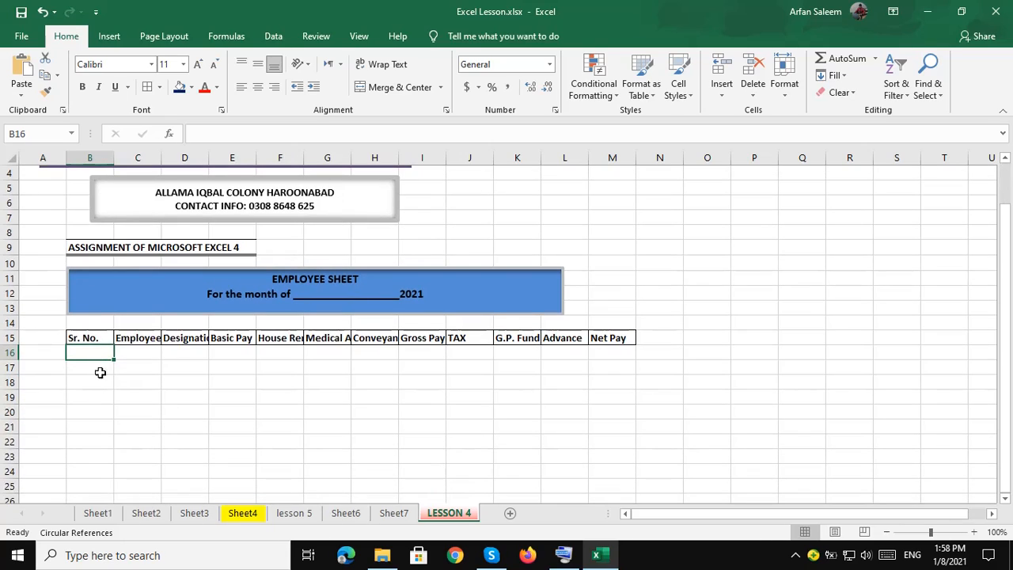
Enter serial numbers 1 and 2 under Sr. No. and centre the serial numbers in their cells.
text(1)
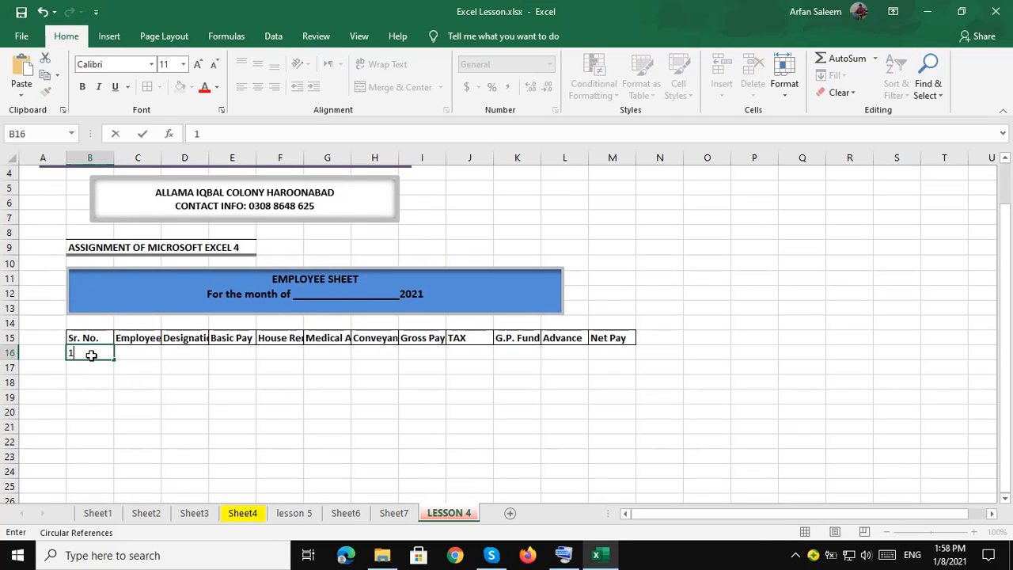
key(Return)
text(2)
key(Return)
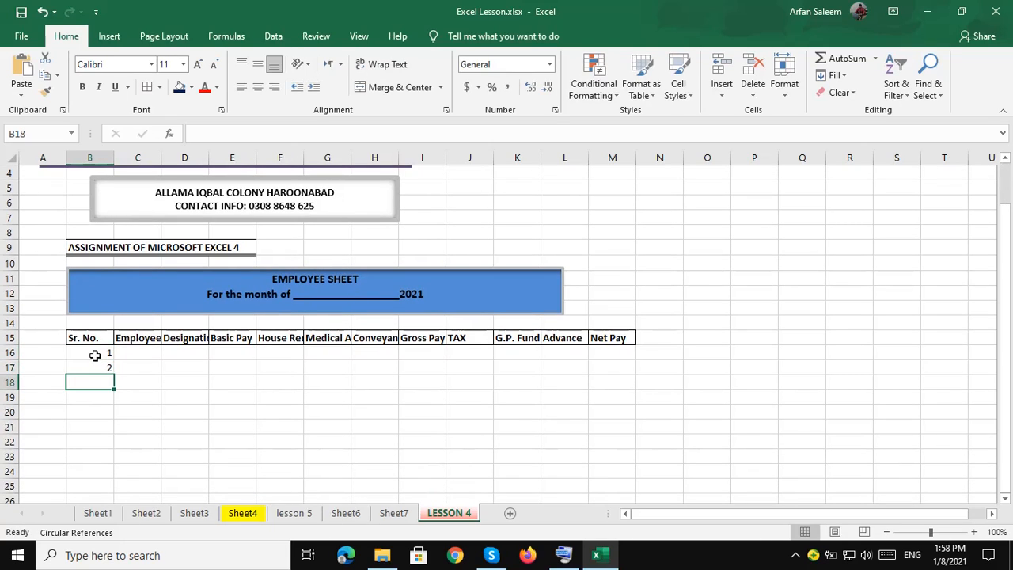
drag(92, 355, 113, 488)
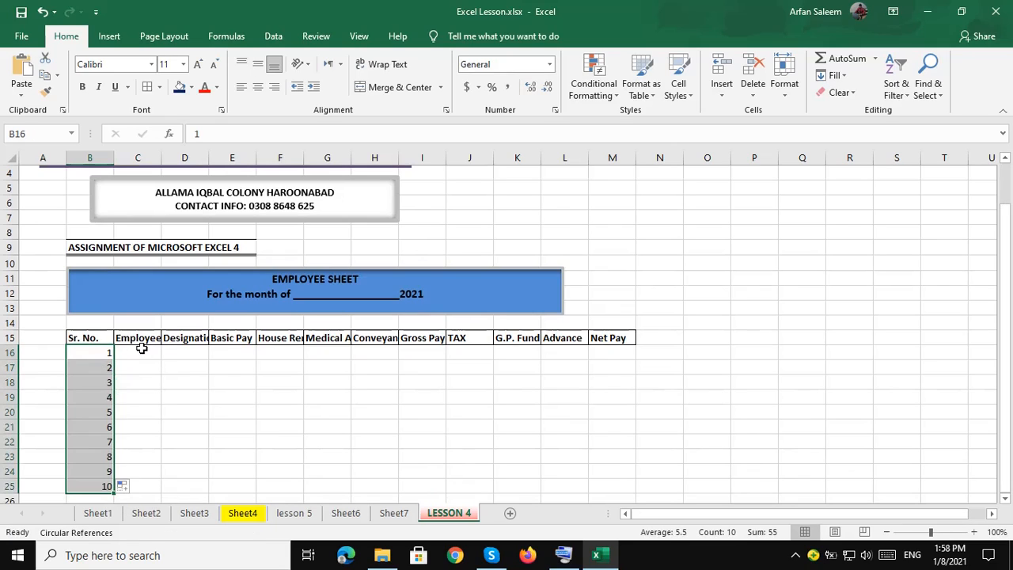
click(258, 87)
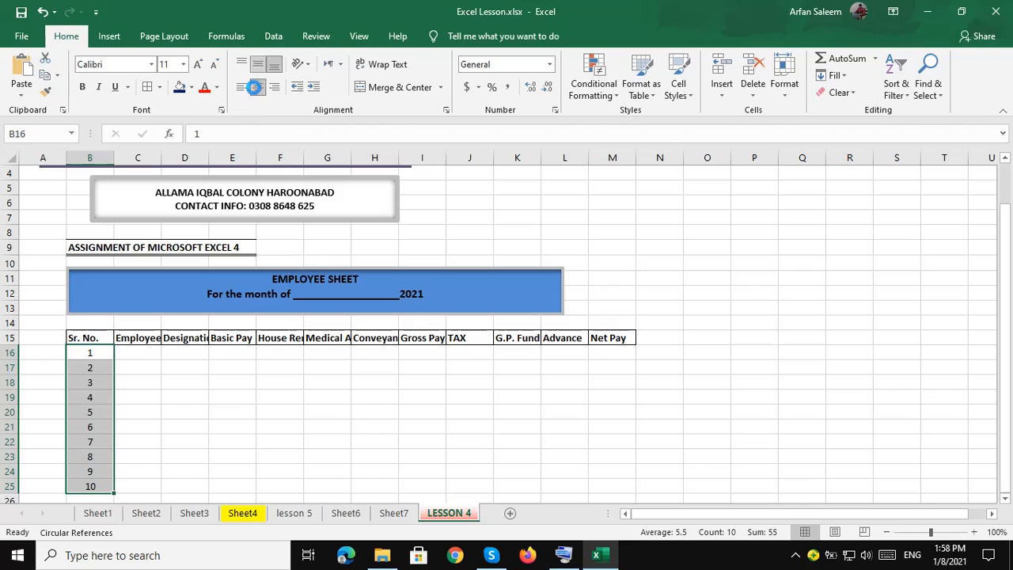
click(132, 354)
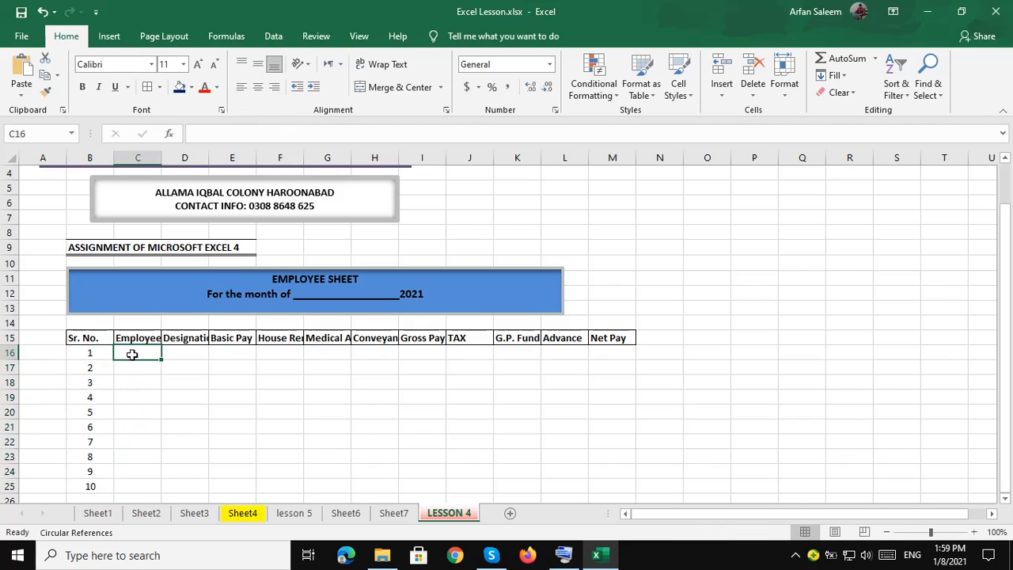
AutoFit columns C, D, F, G and H to the Employee Name, Designation, House Rent, Medical Allowance and Conveyance headings.
double_click(161, 159)
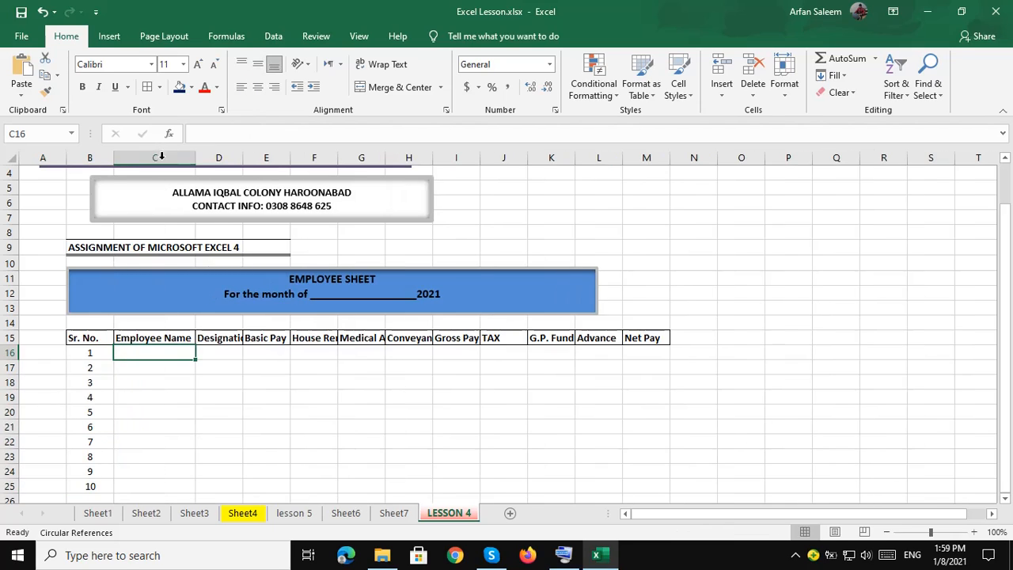
double_click(243, 159)
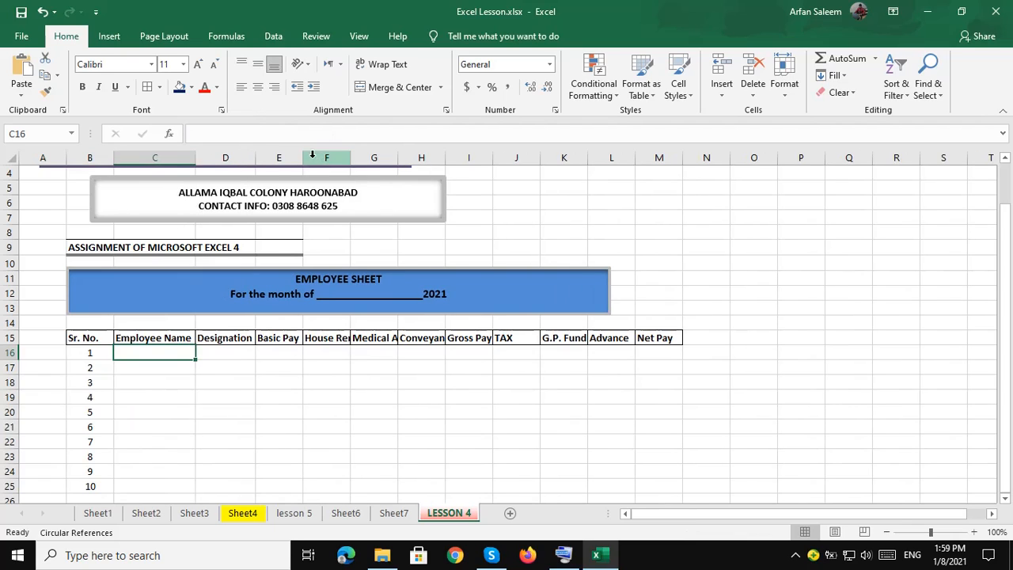
double_click(351, 158)
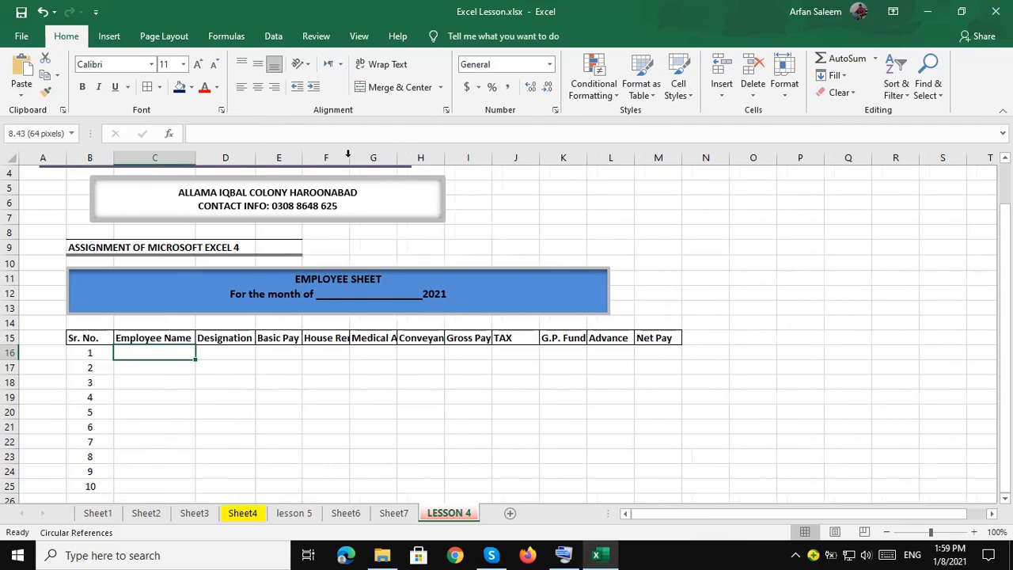
double_click(408, 158)
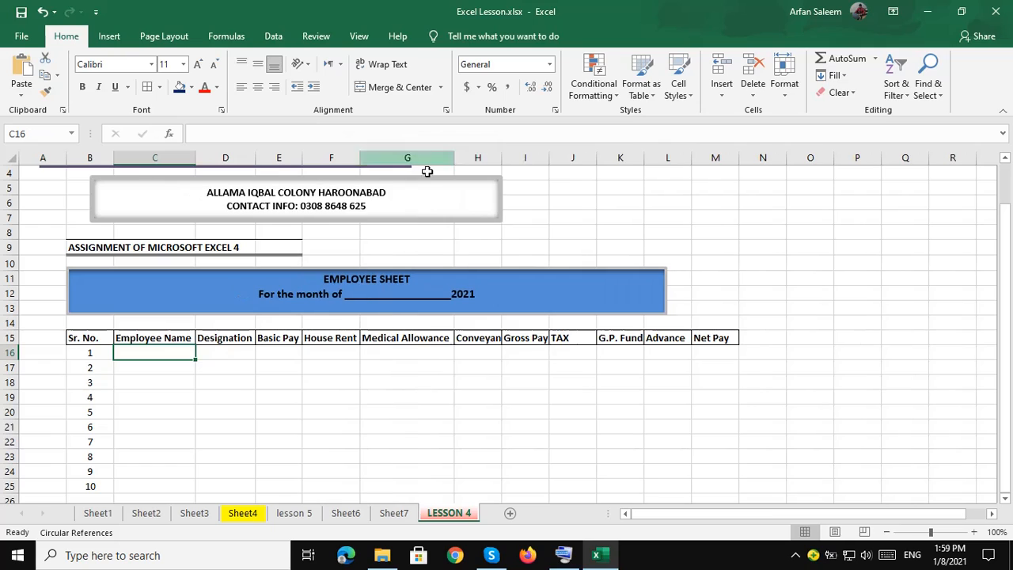
double_click(502, 157)
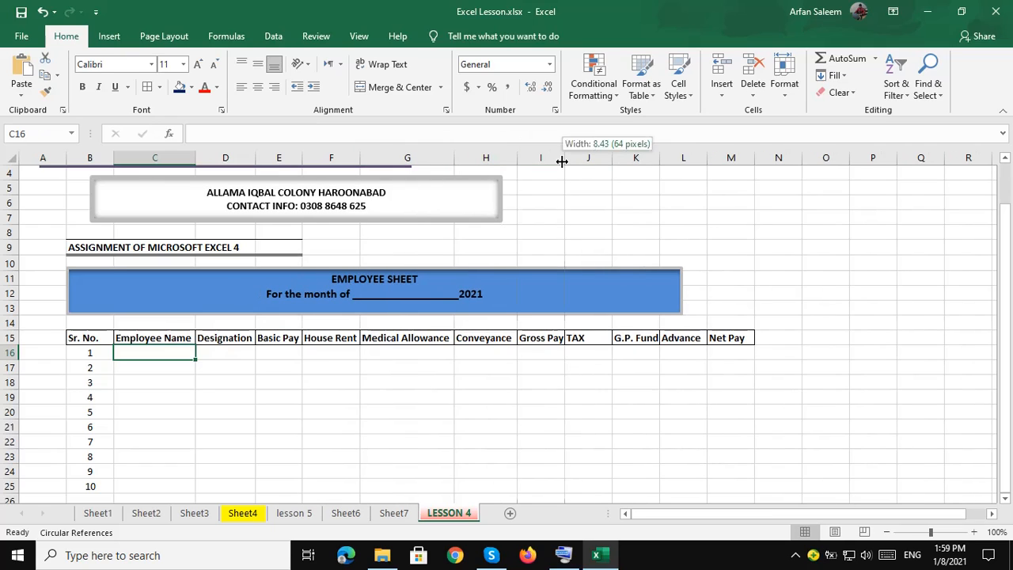
AutoFit column I to Gross Pay, then copy the ten employee names from Sheet4 B13:B22 into C16.
double_click(564, 158)
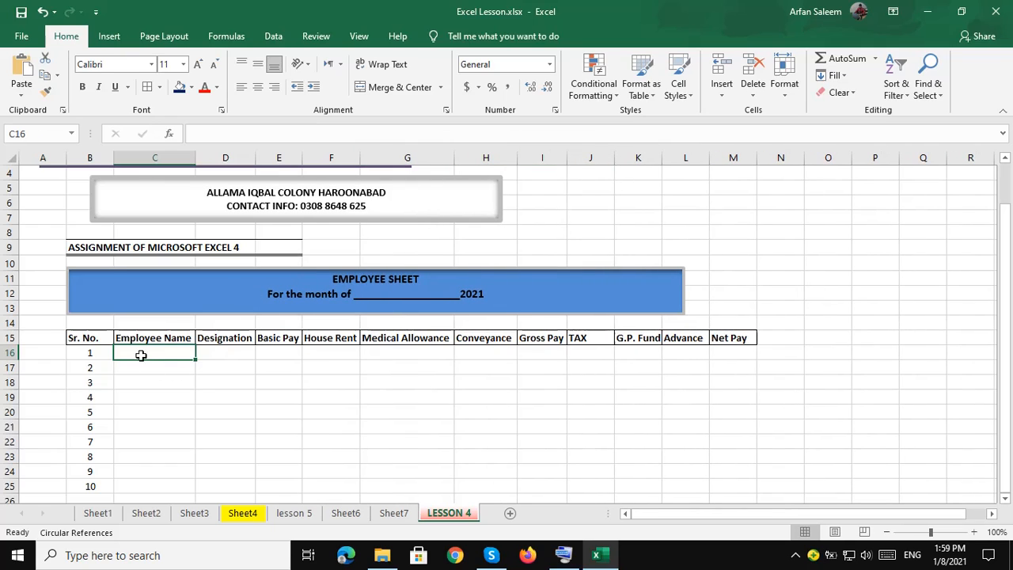
click(240, 515)
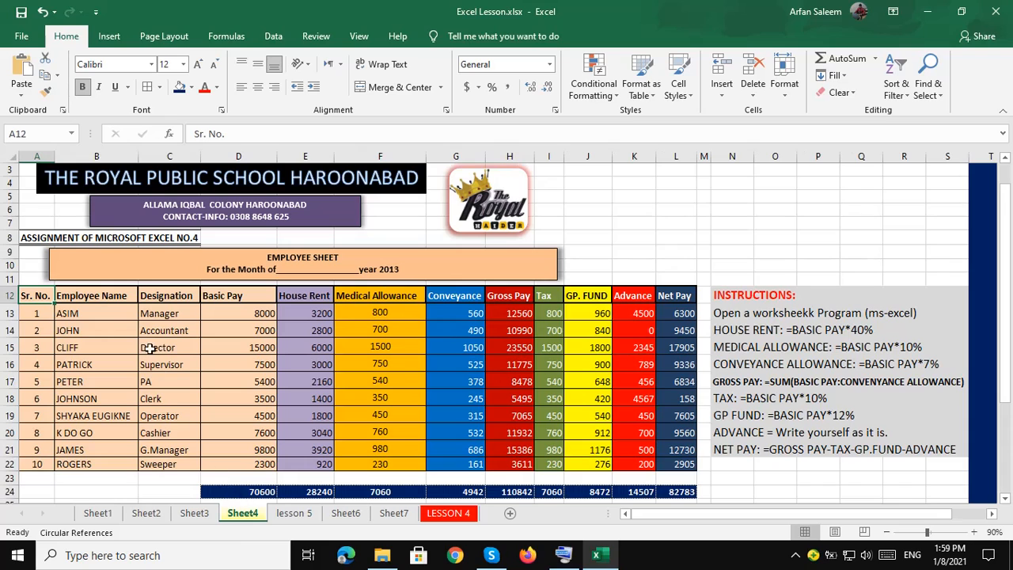
click(100, 314)
drag(100, 315, 102, 464)
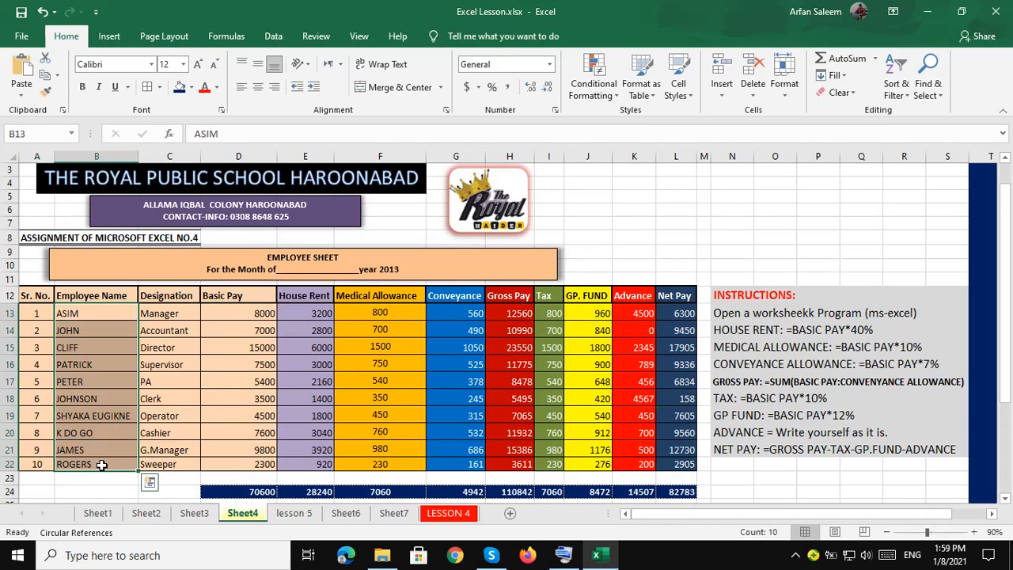
key(ctrl+c)
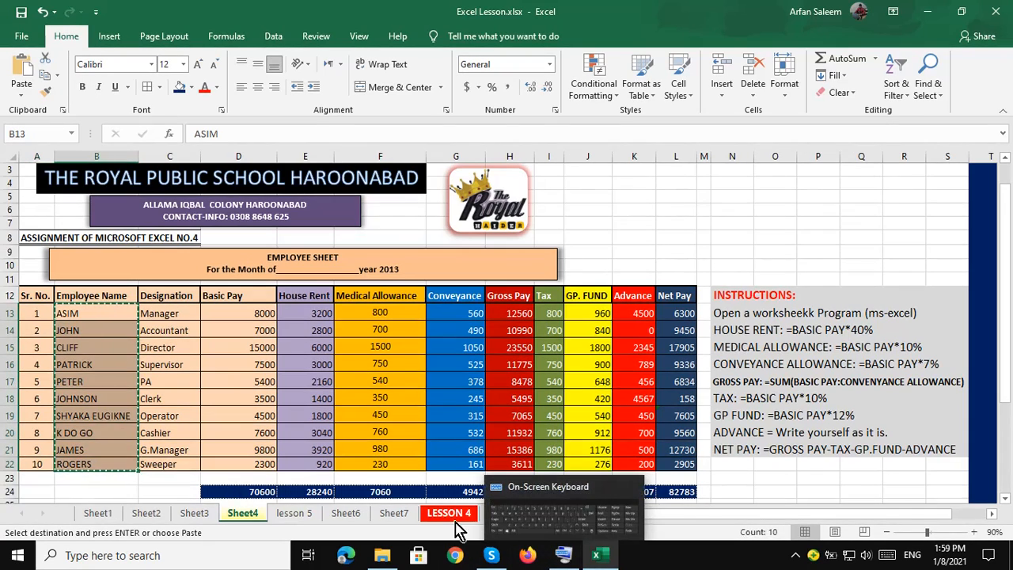
click(425, 512)
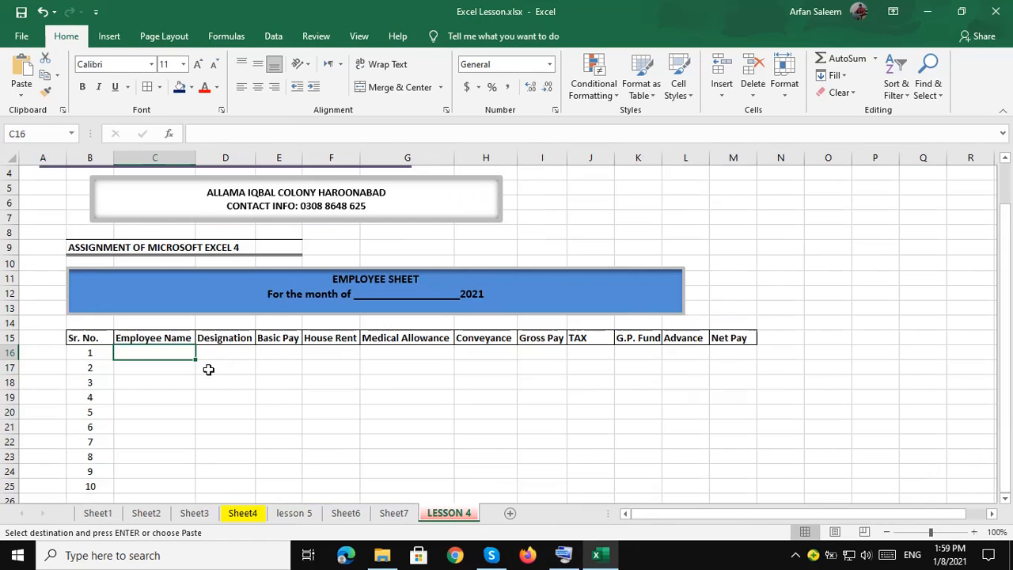
key(Return)
click(214, 357)
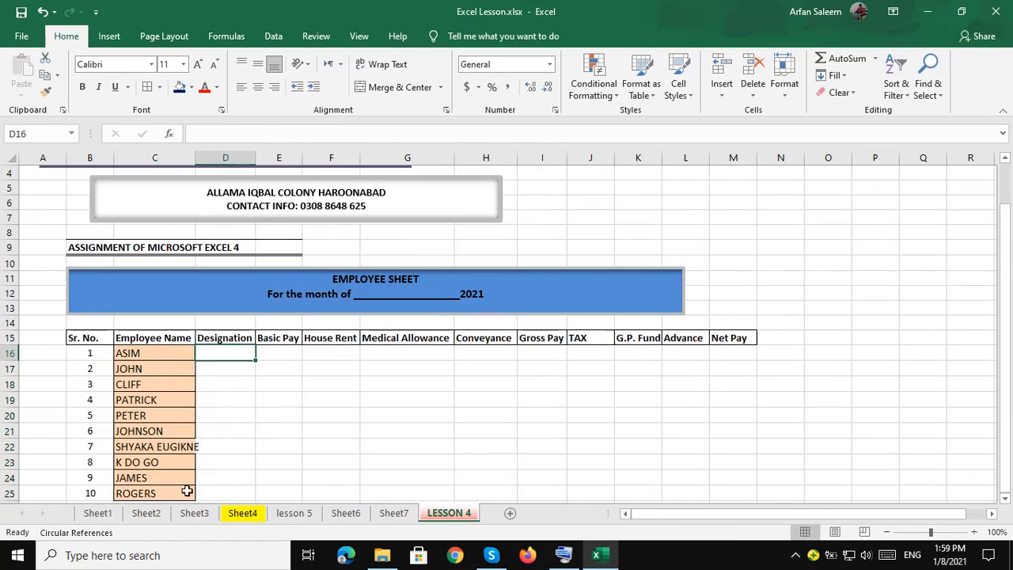
Copy the ten designations from Sheet4 C13:C22 into D16:D25.
click(243, 514)
drag(169, 313, 181, 466)
key(ctrl+c)
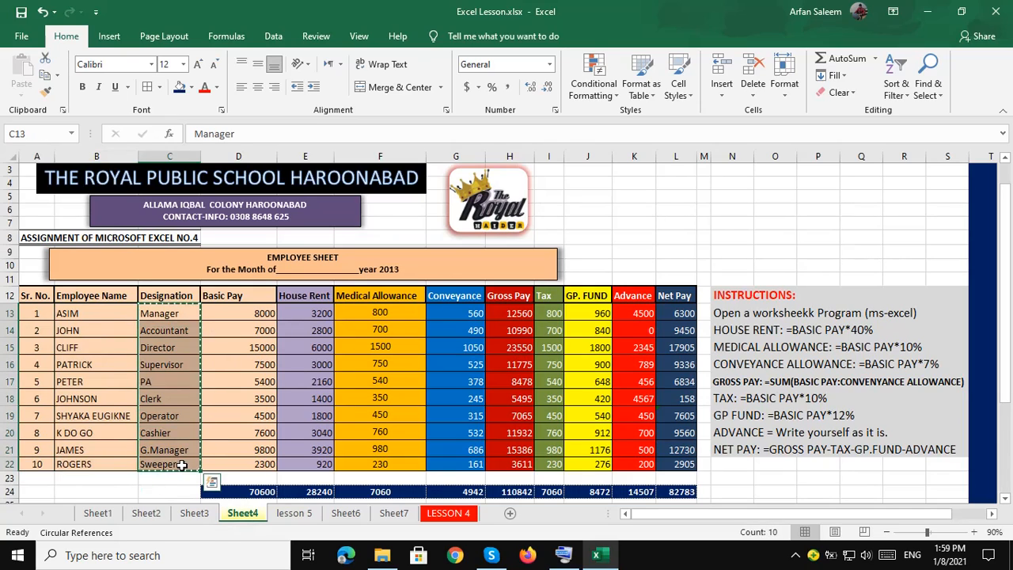
click(449, 514)
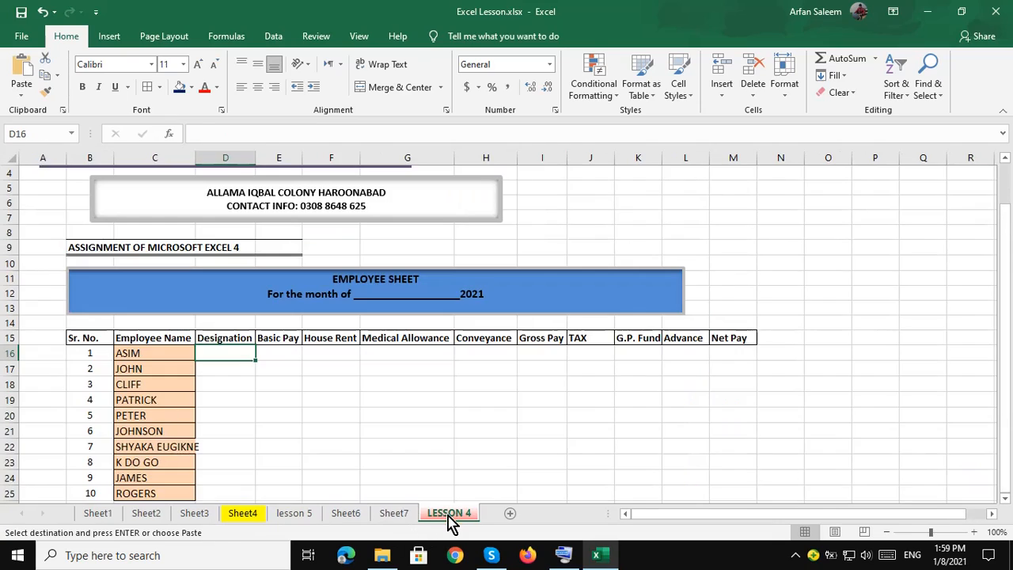
drag(233, 359, 230, 486)
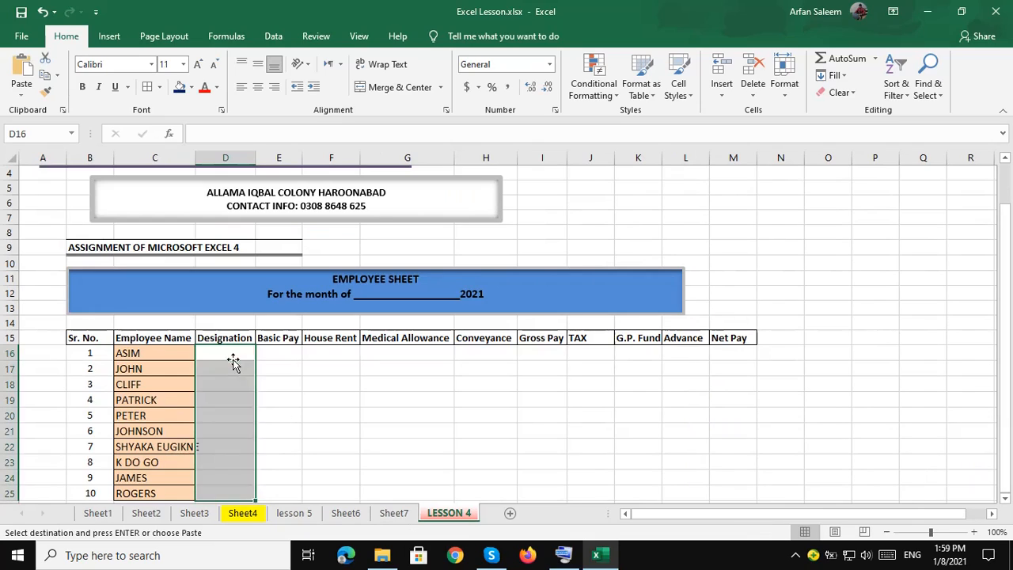
key(Return)
Copy the ten Basic Pay values from Sheet4 D13:D22 into E16:E25.
click(242, 513)
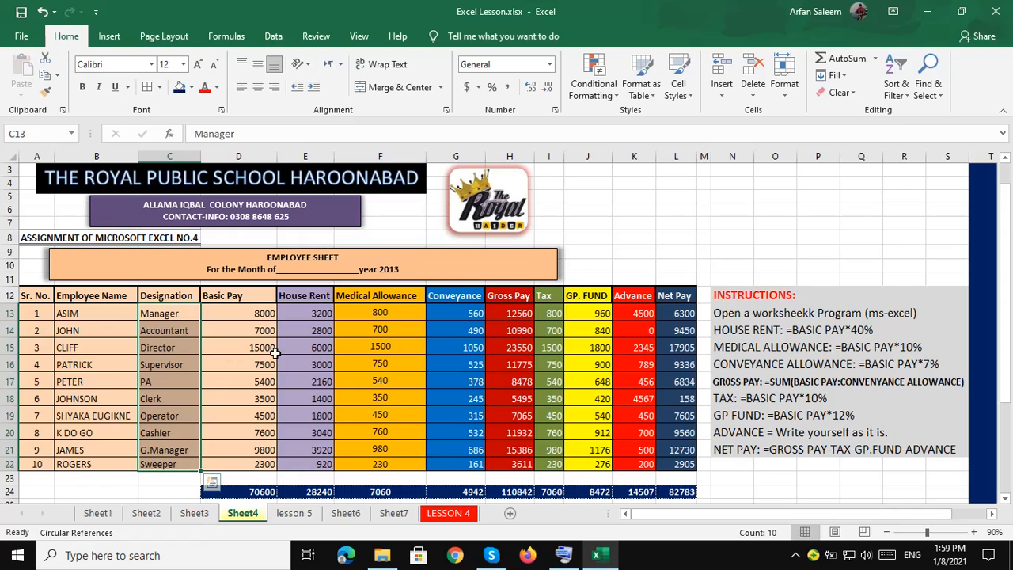
drag(263, 313, 253, 473)
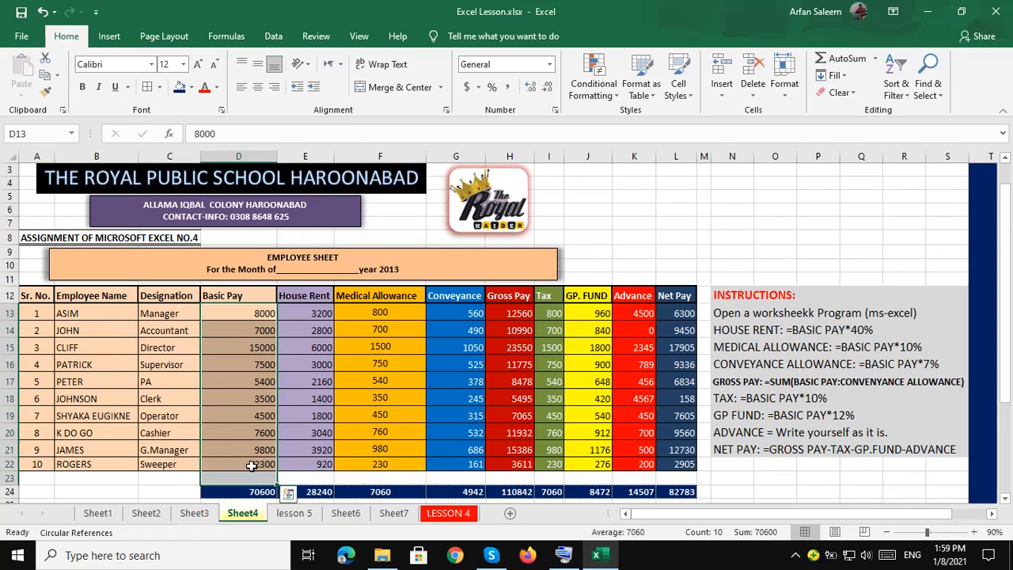
click(252, 465)
click(237, 313)
drag(237, 312, 242, 465)
key(ctrl+c)
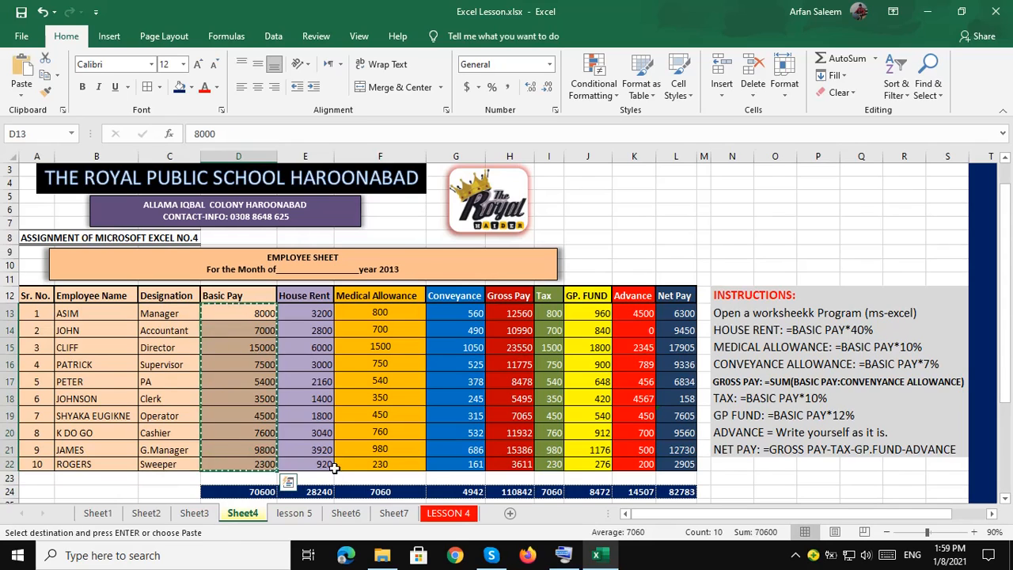
click(448, 513)
click(286, 361)
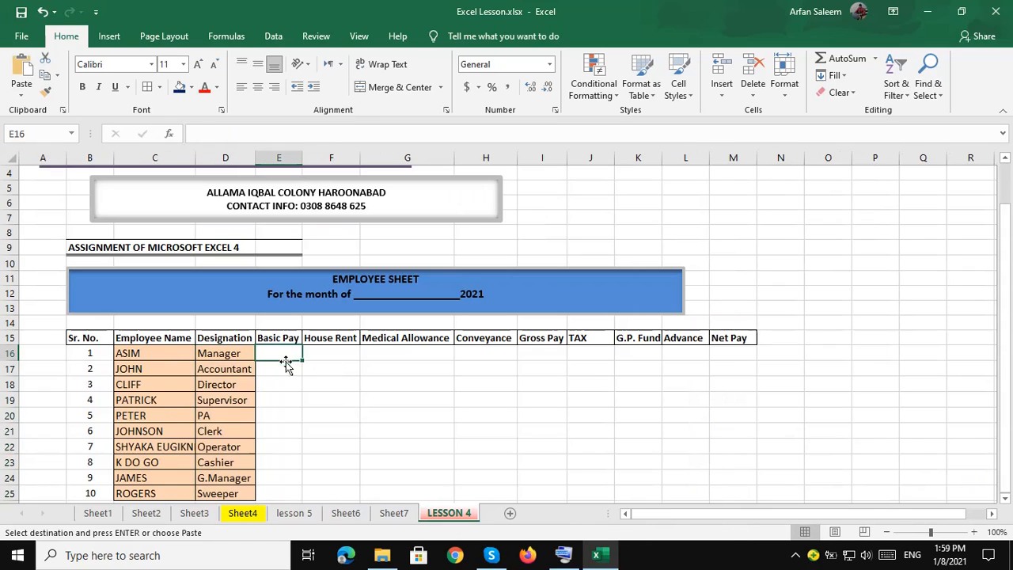
key(Return)
Select the Sr. No. to Basic Pay block B16:E25 and give it a light orange fill.
scroll(134, 315, down, 2)
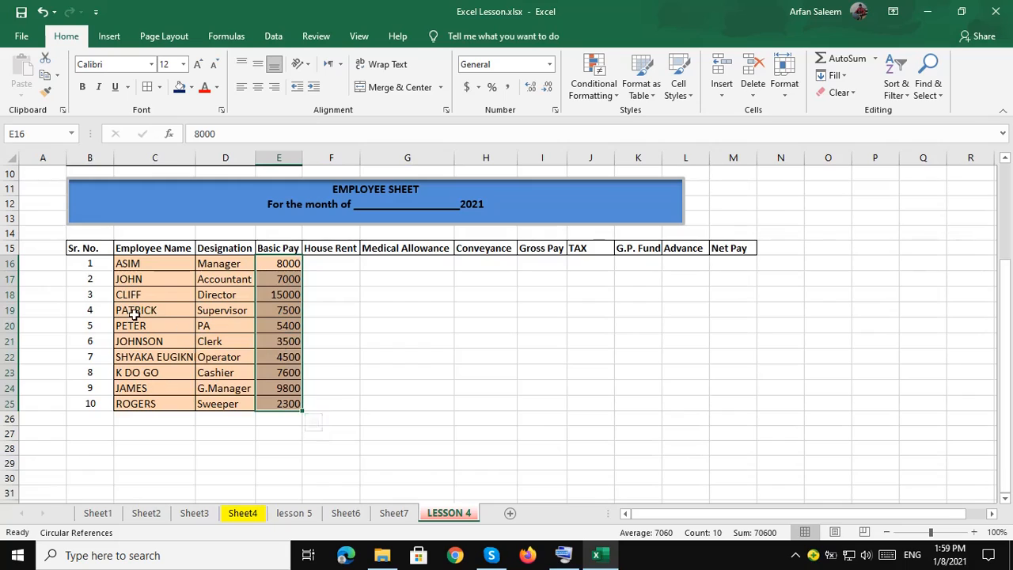
drag(79, 258, 291, 404)
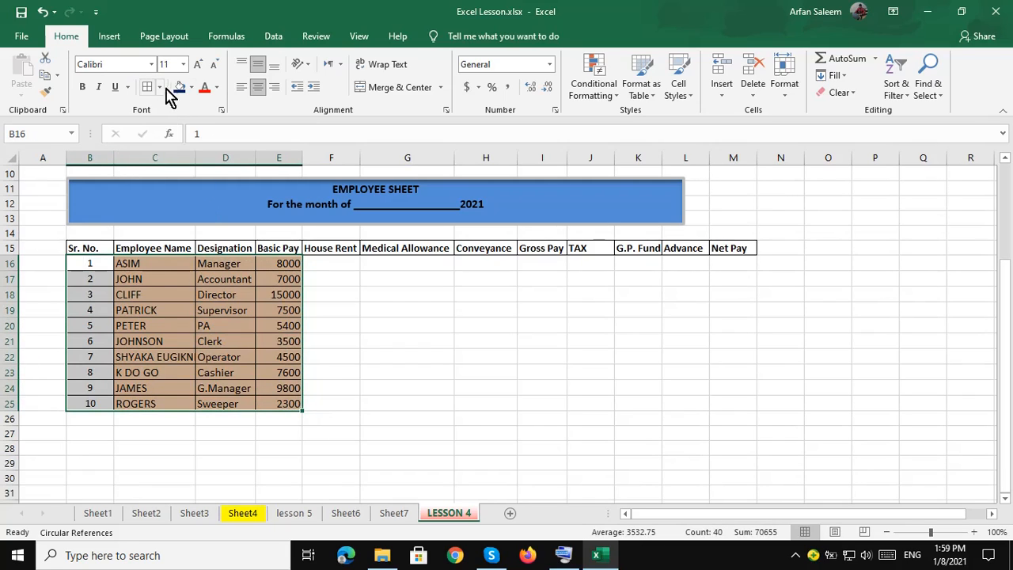
click(191, 88)
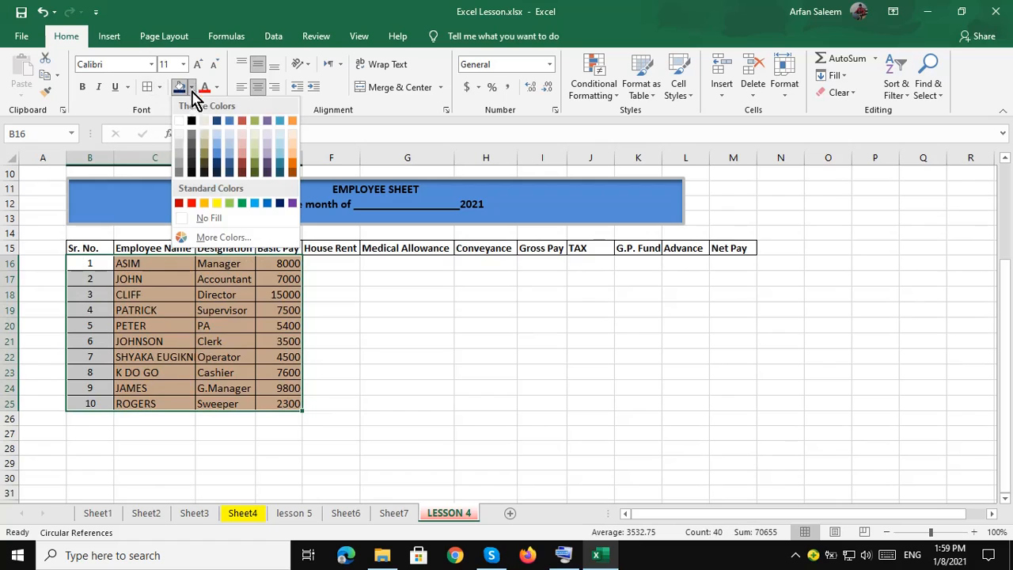
click(293, 155)
drag(323, 273, 328, 265)
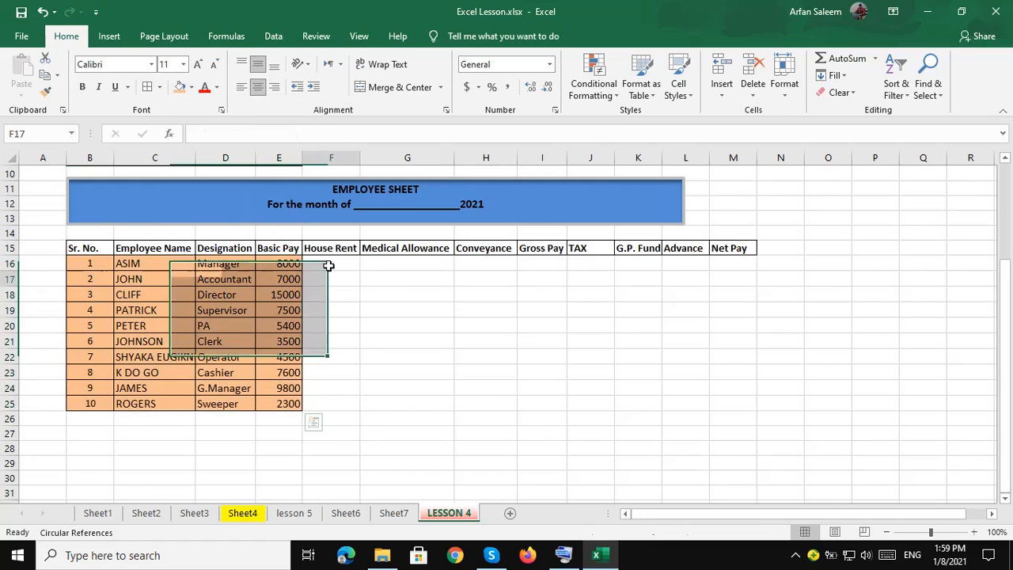
click(329, 268)
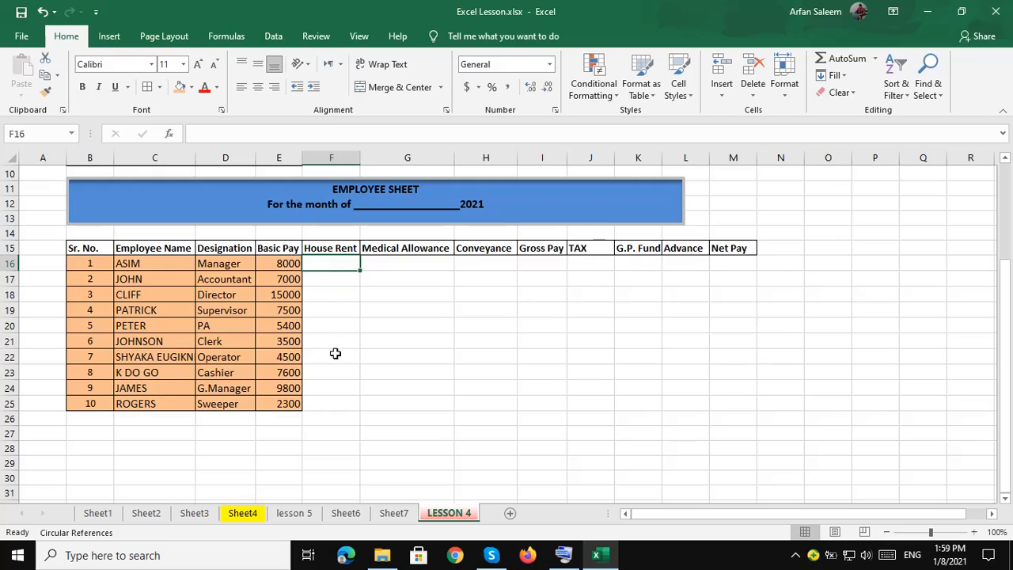
After checking Sheet4, enter the first employee's House Rent formula in F16 based on Basic Pay E16.
click(246, 514)
text(=)
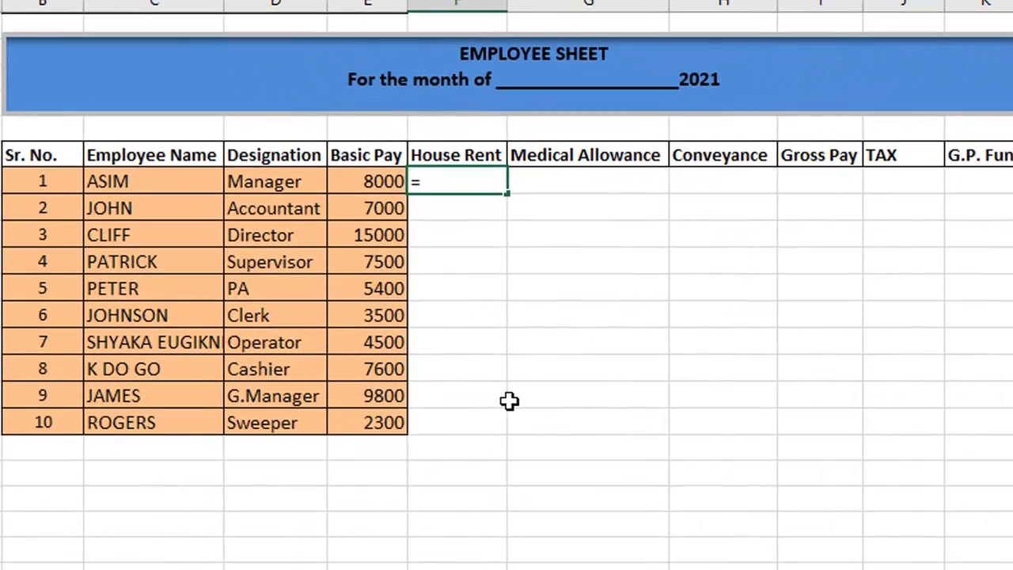
click(380, 182)
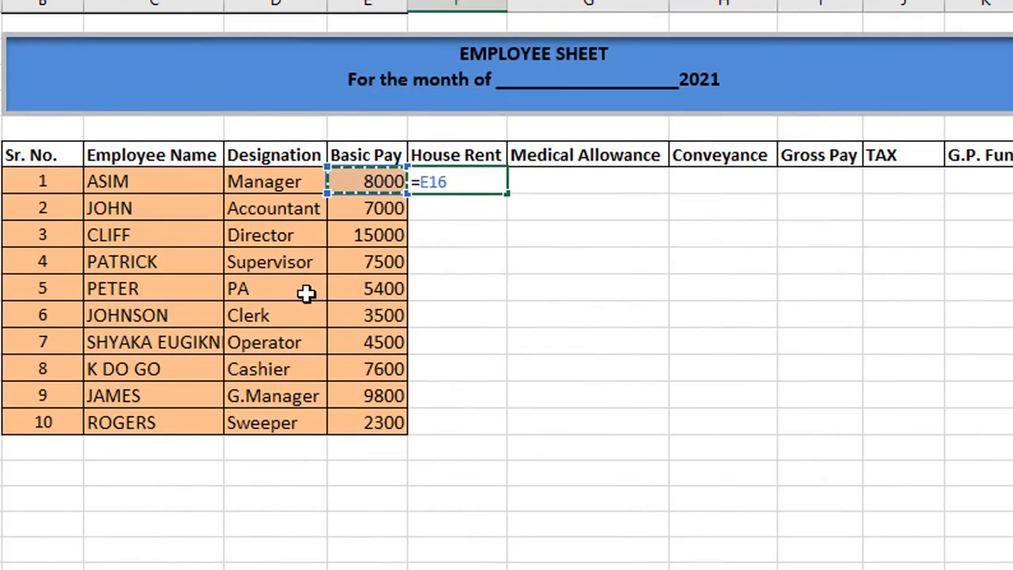
text(*)
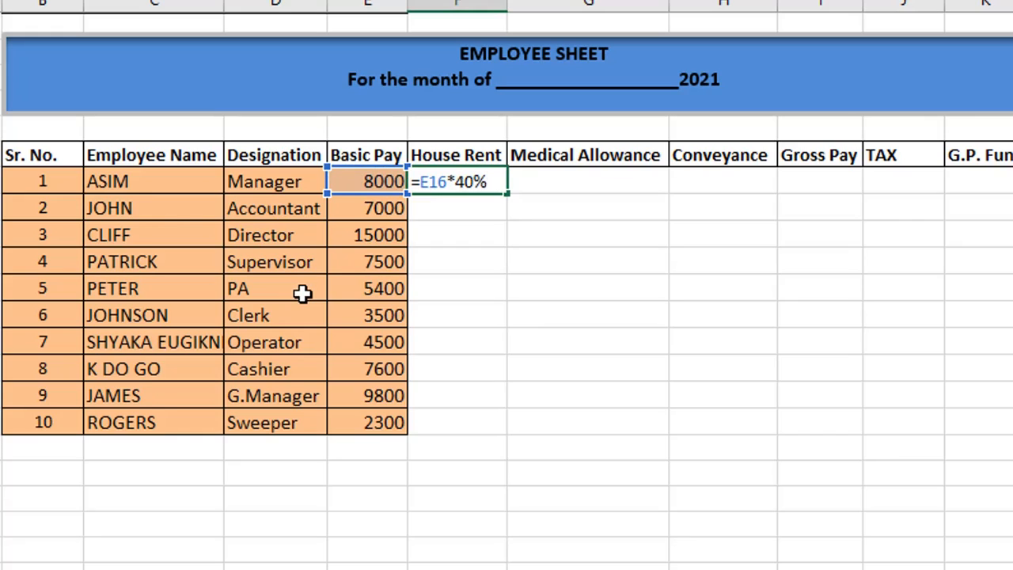
key(Return)
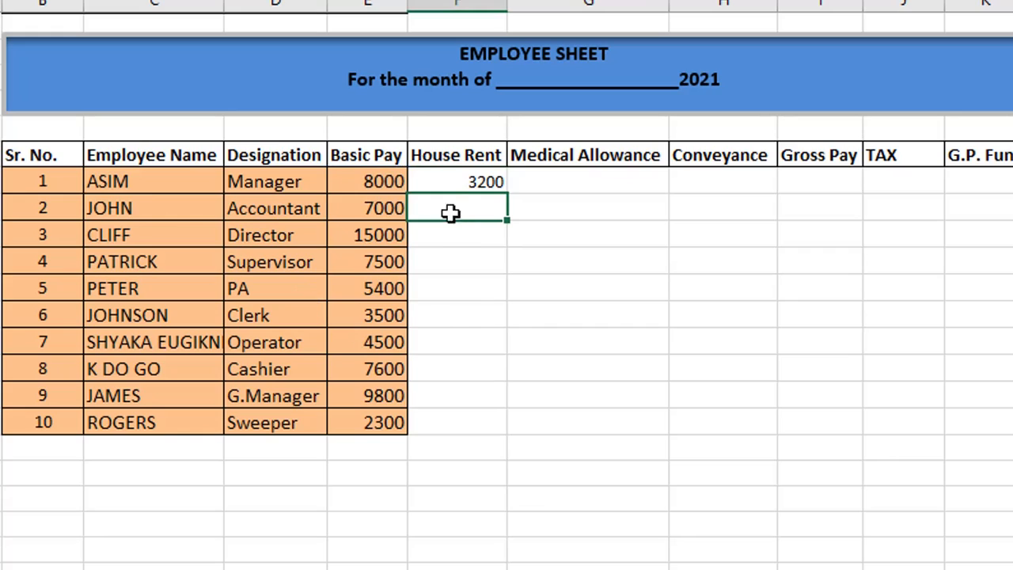
click(451, 182)
Enter =E17*40% in F17 and fill the House Rent formula down to row 25.
click(458, 212)
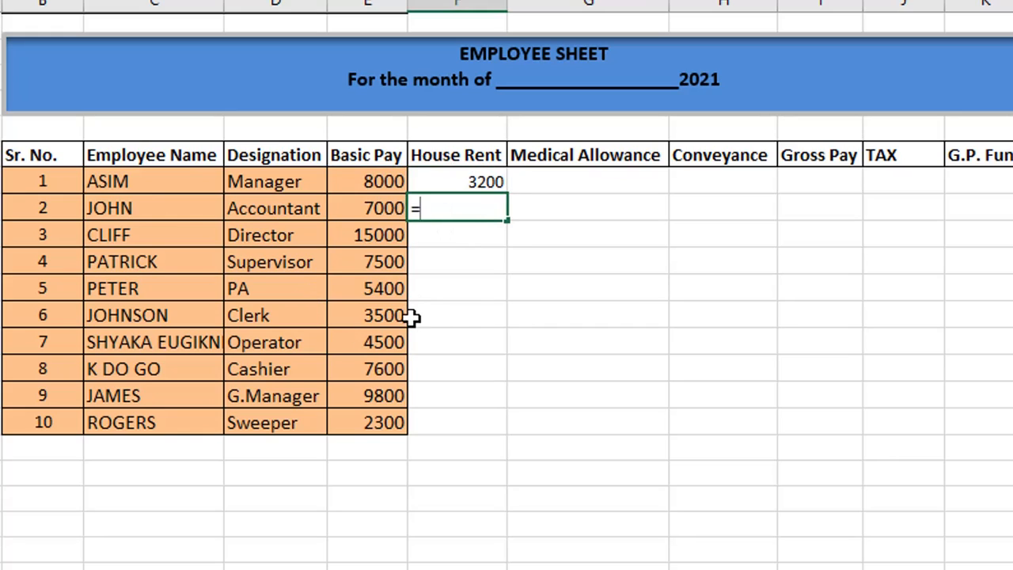
text(=)
click(356, 215)
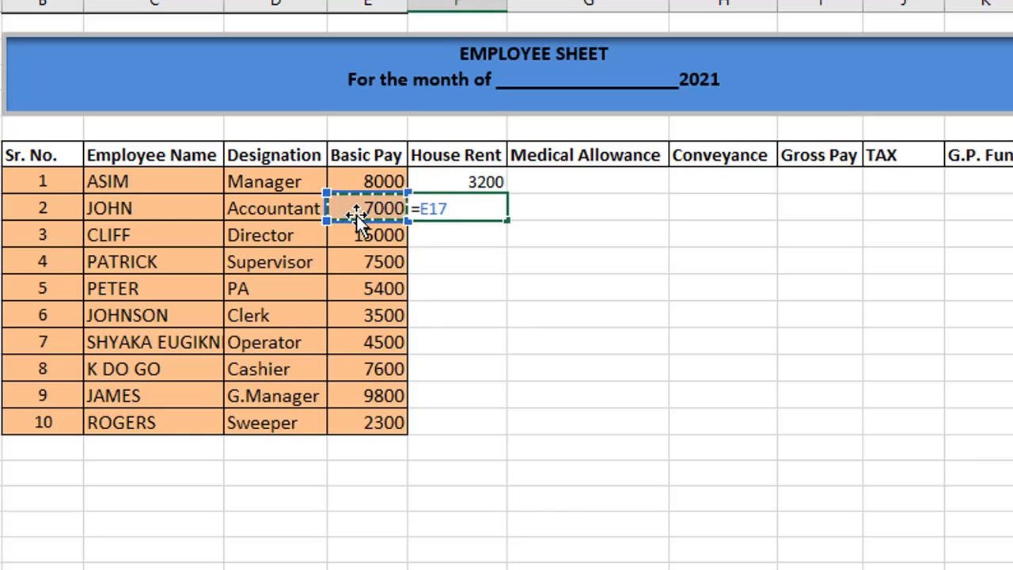
text(*0)
key(BackSpace)
text(40)
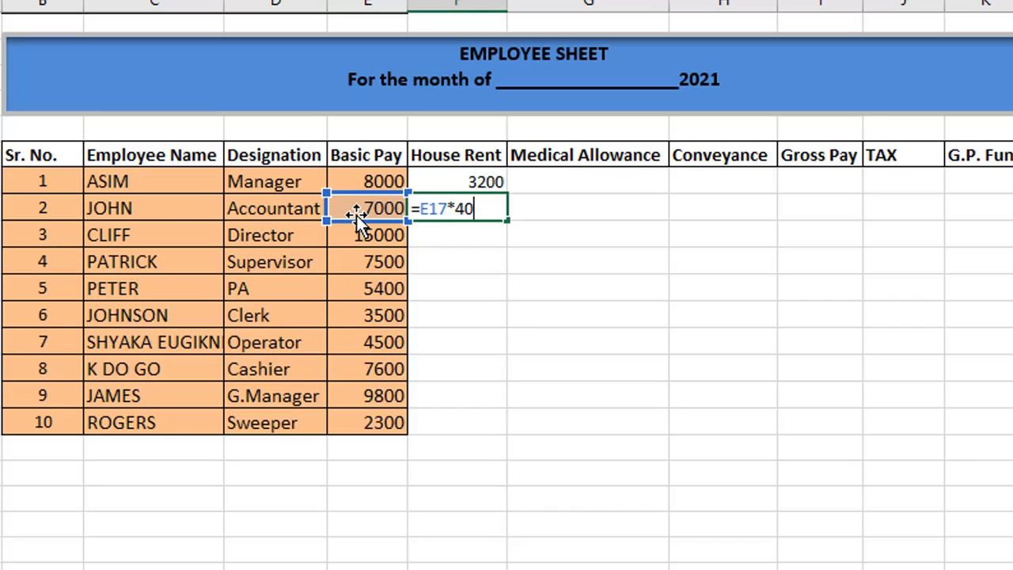
text(%)
key(Return)
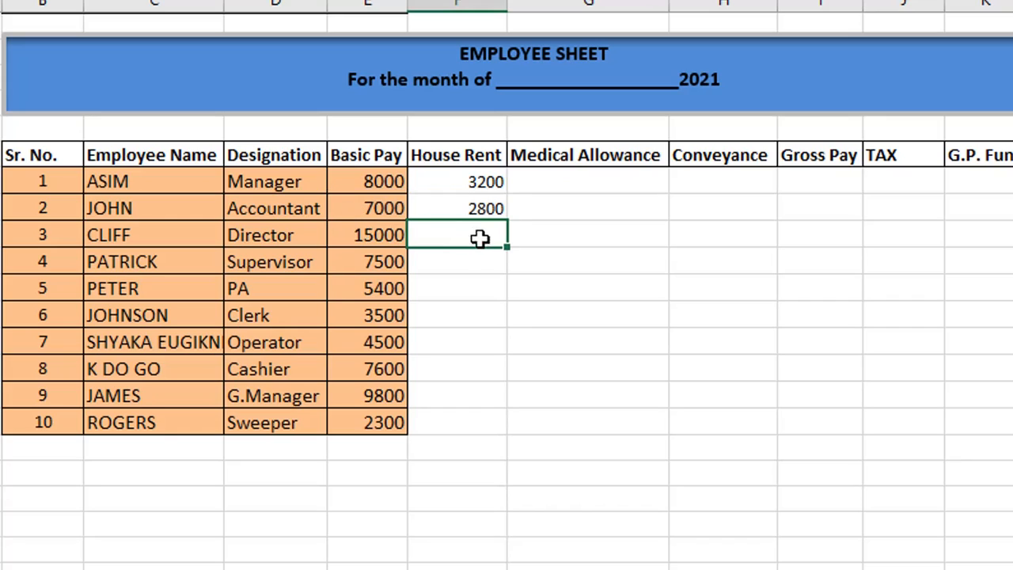
click(475, 208)
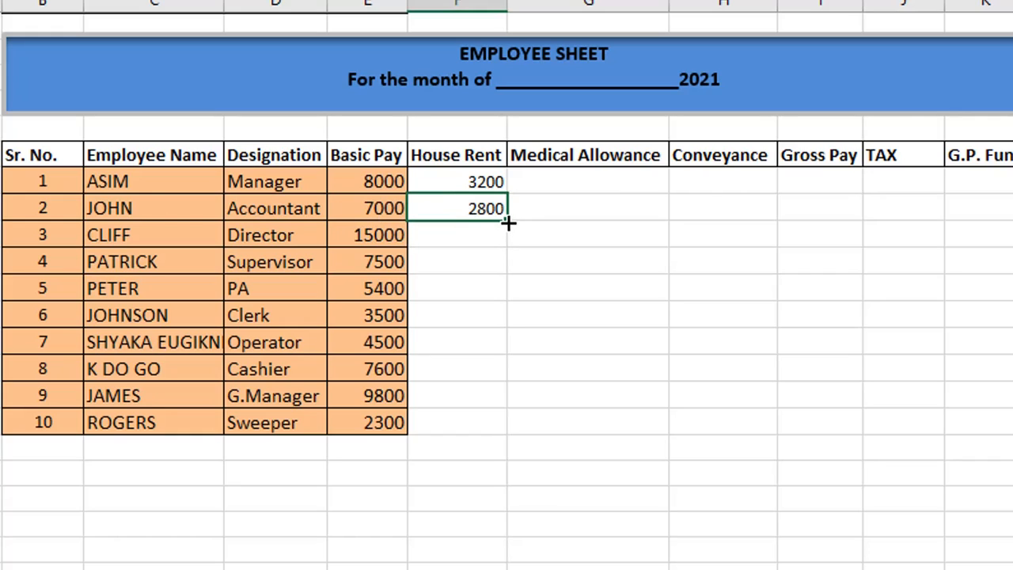
drag(506, 221, 529, 422)
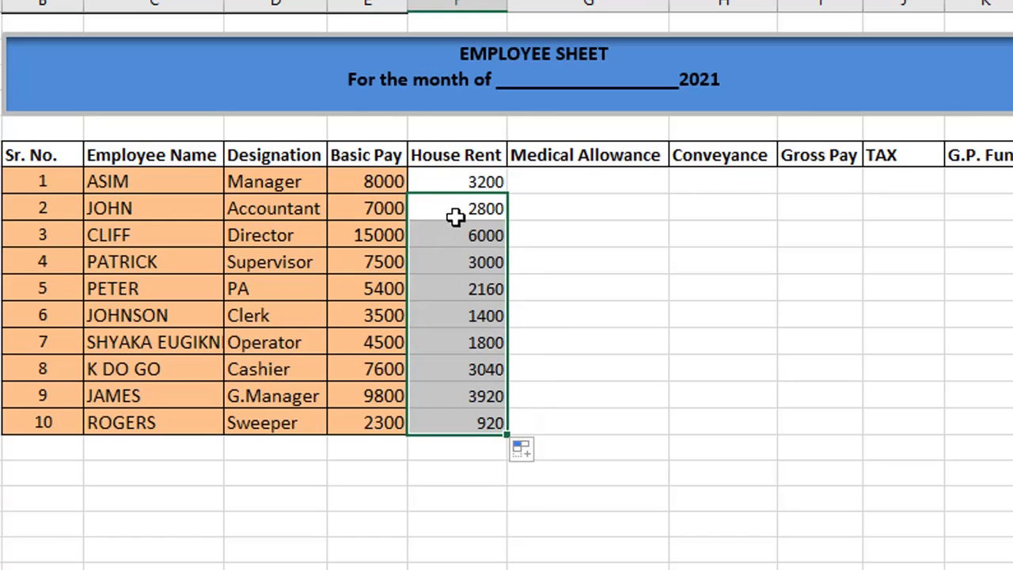
click(556, 187)
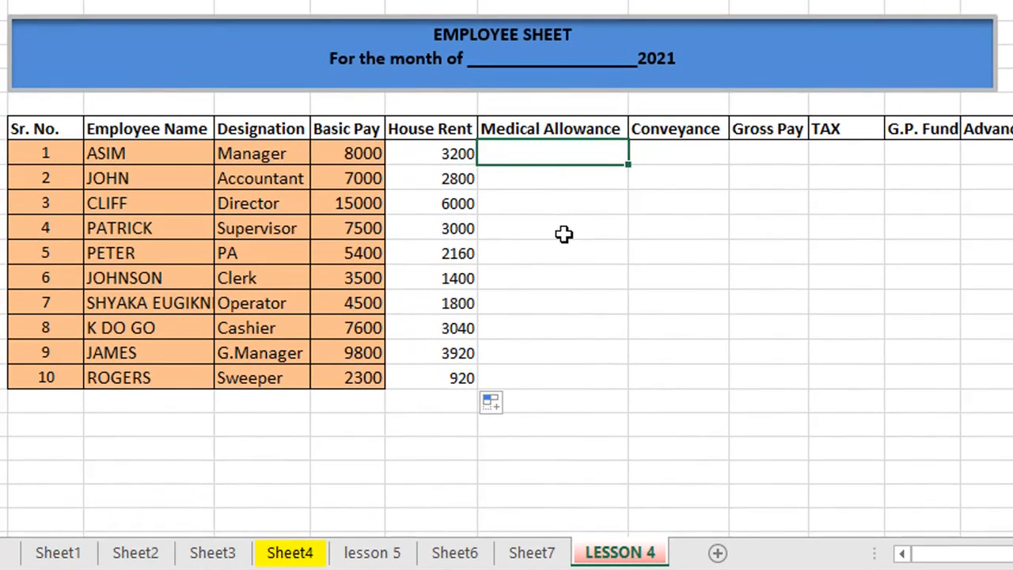
Enter =E16*10% in G16 for the first employee's Medical Allowance.
text(=)
click(352, 155)
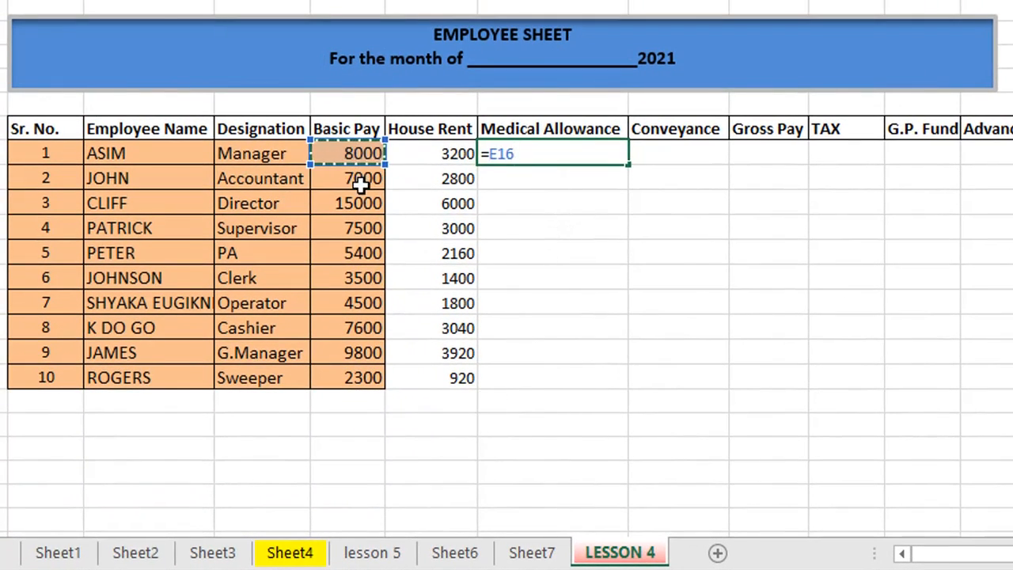
text(*)
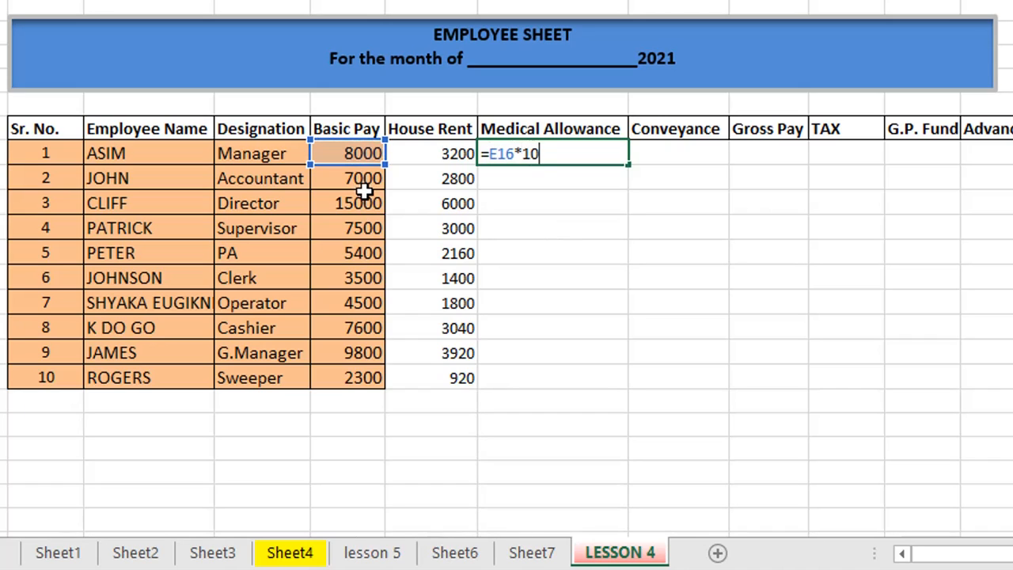
key(Return)
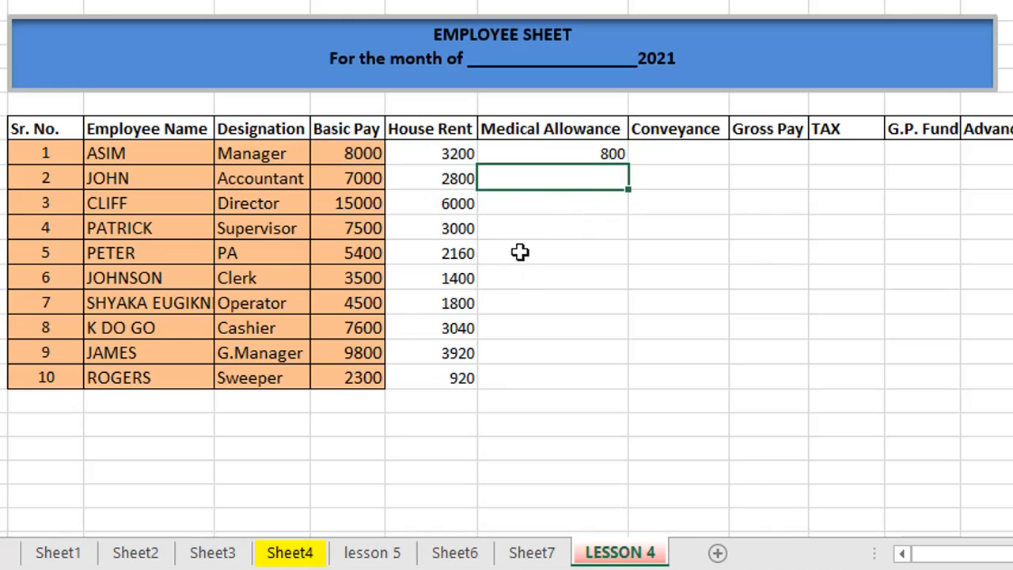
Enter =E17*10% in G17 and fill the Medical Allowance formula down to row 25.
text(=)
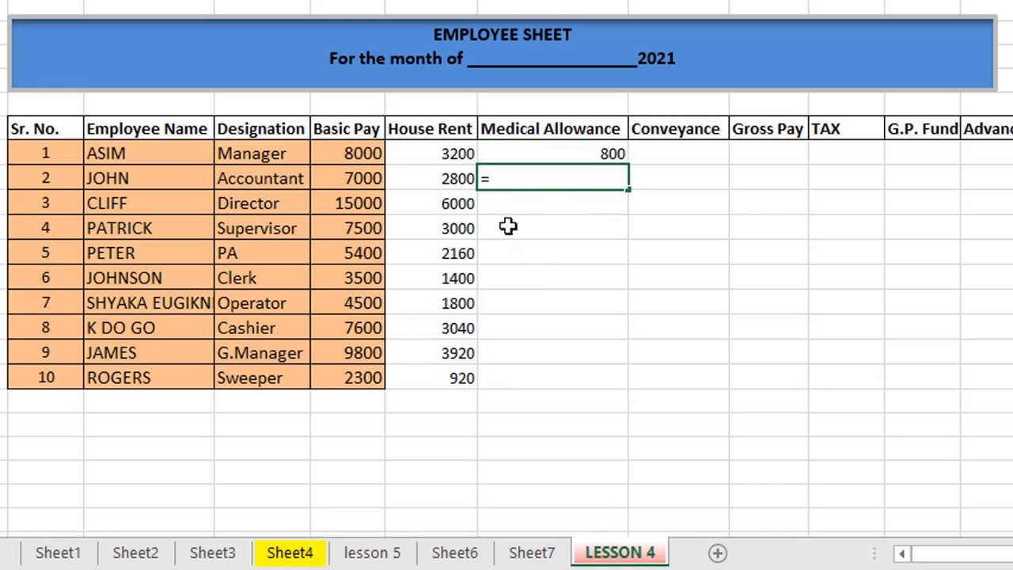
click(355, 182)
text(*)
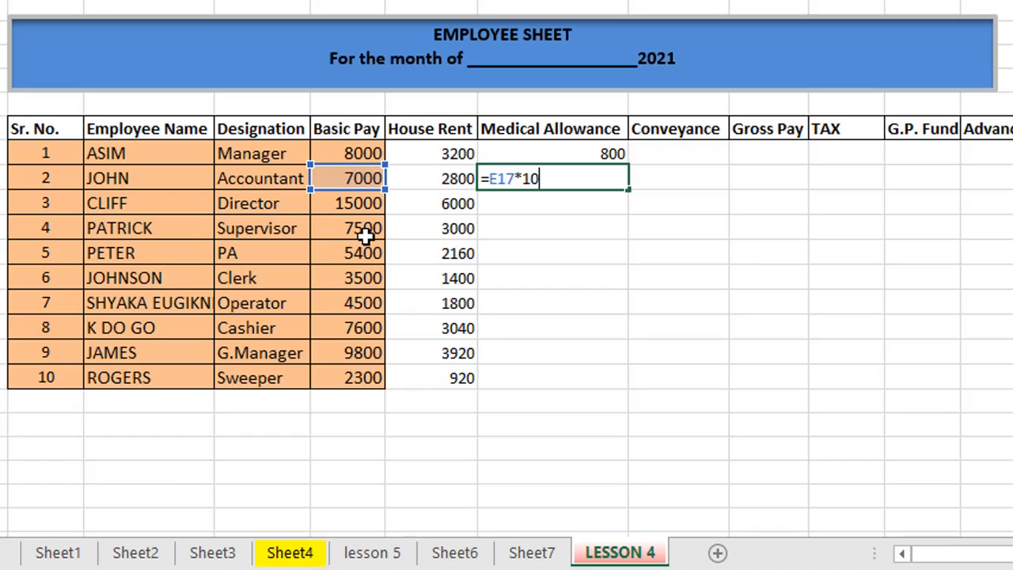
key(Return)
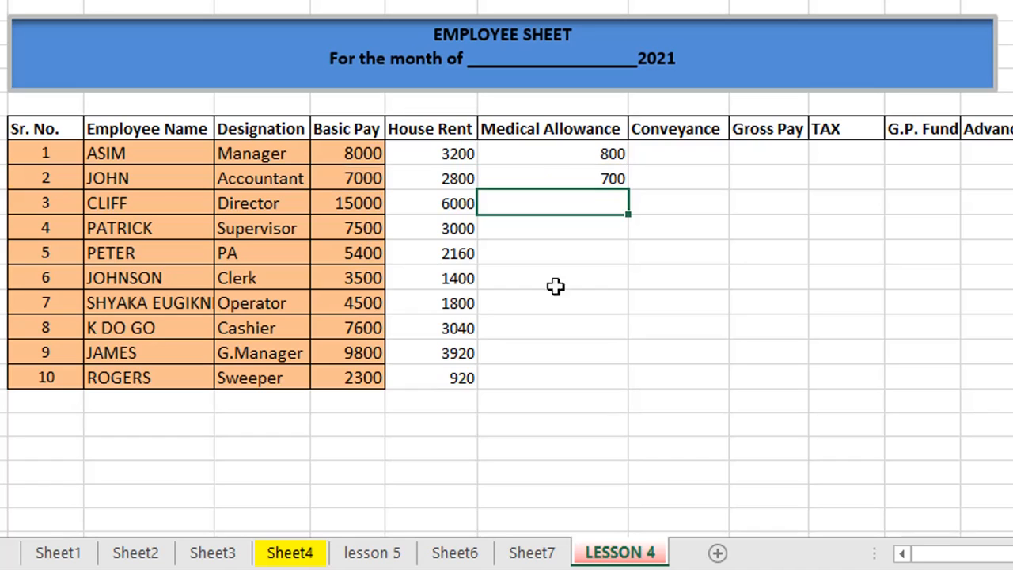
click(598, 184)
drag(631, 189, 636, 387)
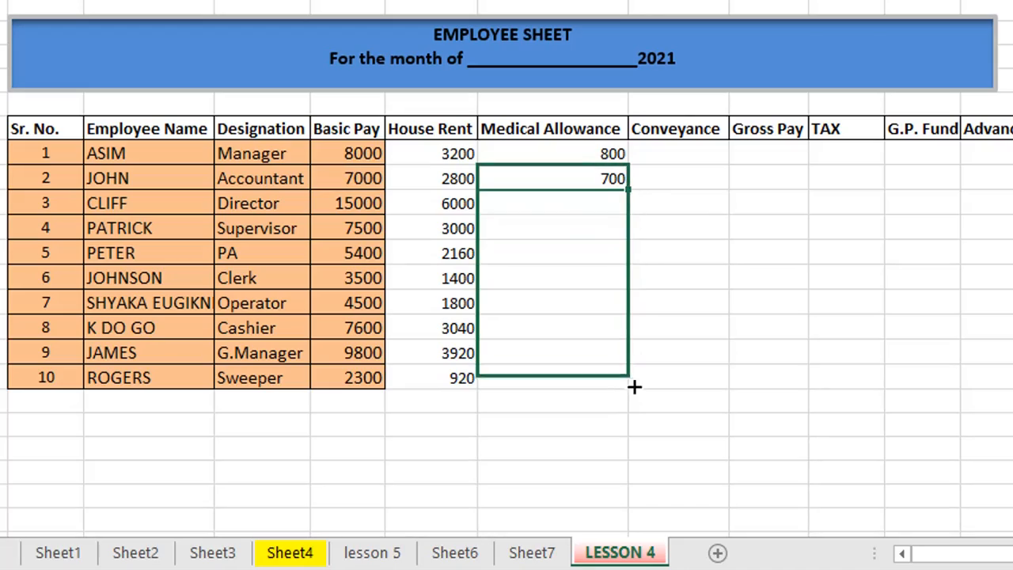
click(673, 153)
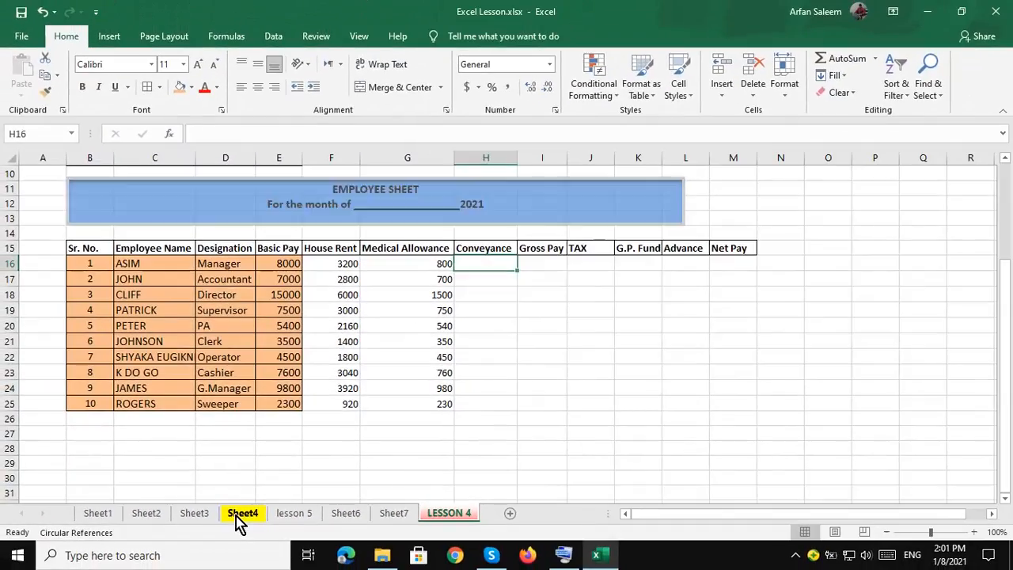
After checking Sheet4, enter =E16*7% in H16 for the first employee's Conveyance.
click(242, 516)
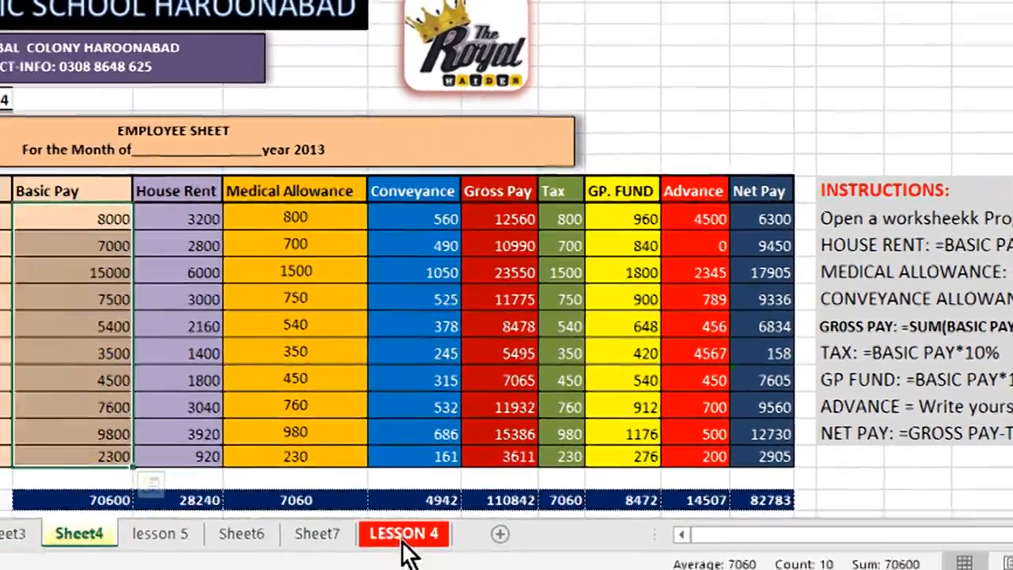
click(402, 537)
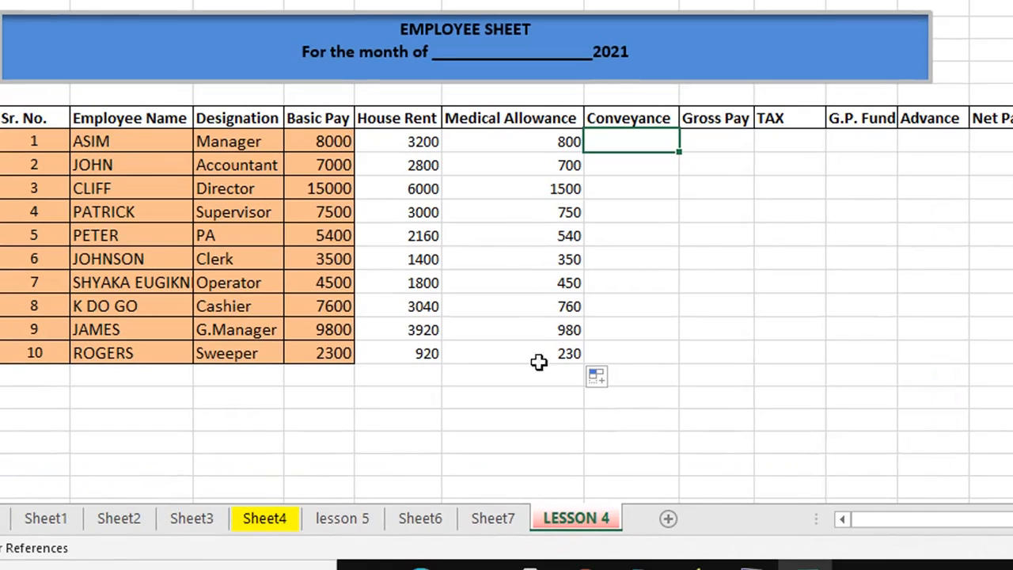
text(=)
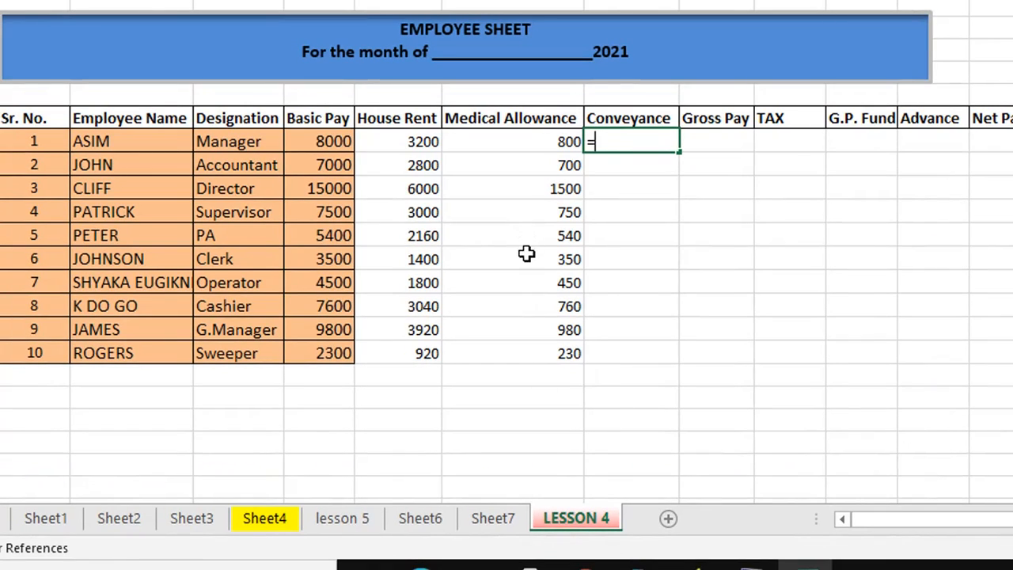
click(316, 142)
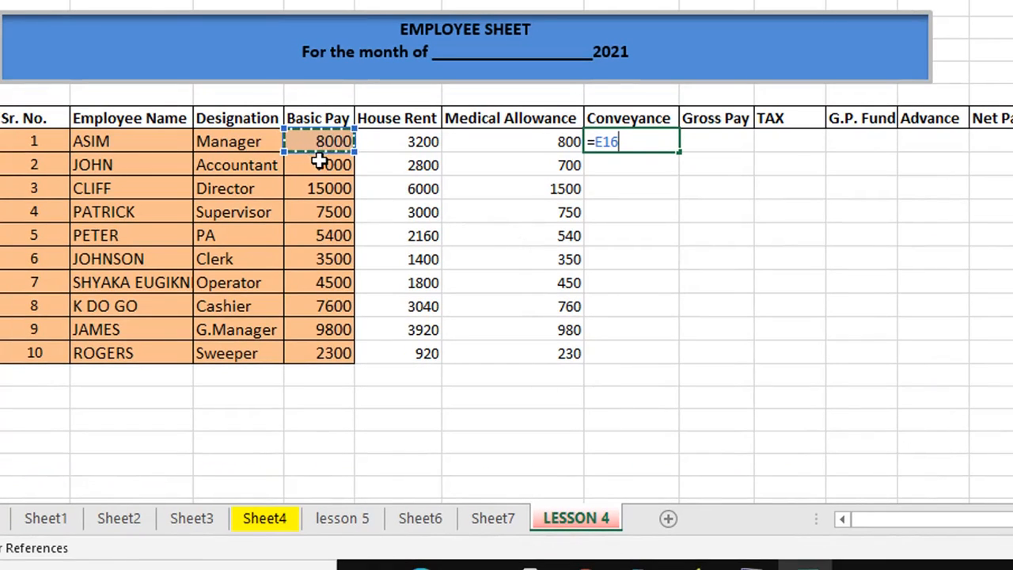
text(*)
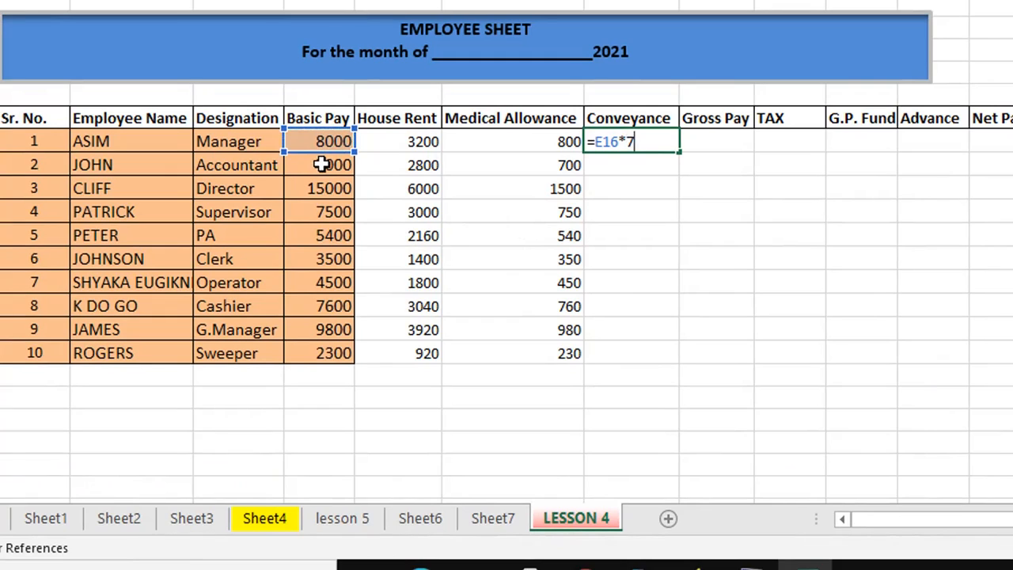
key(Return)
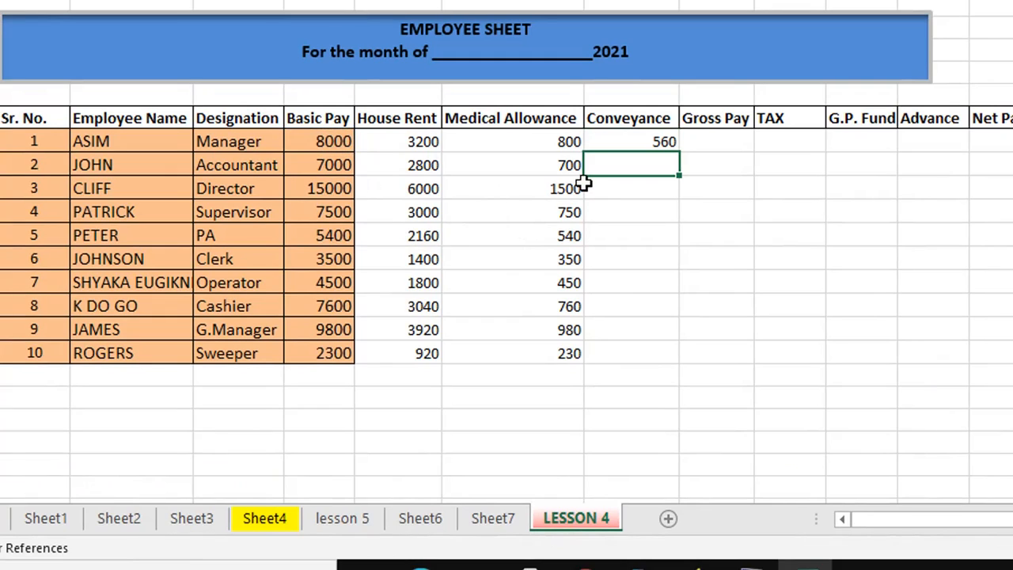
Enter =E17*7% in H17 and fill the Conveyance formula down to row 25.
text(=)
click(334, 166)
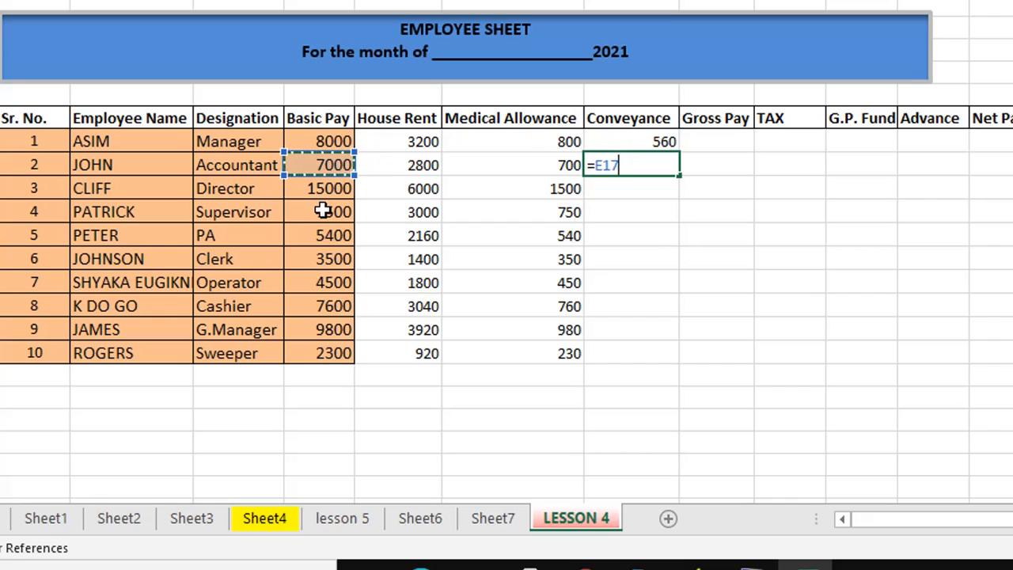
text(*)
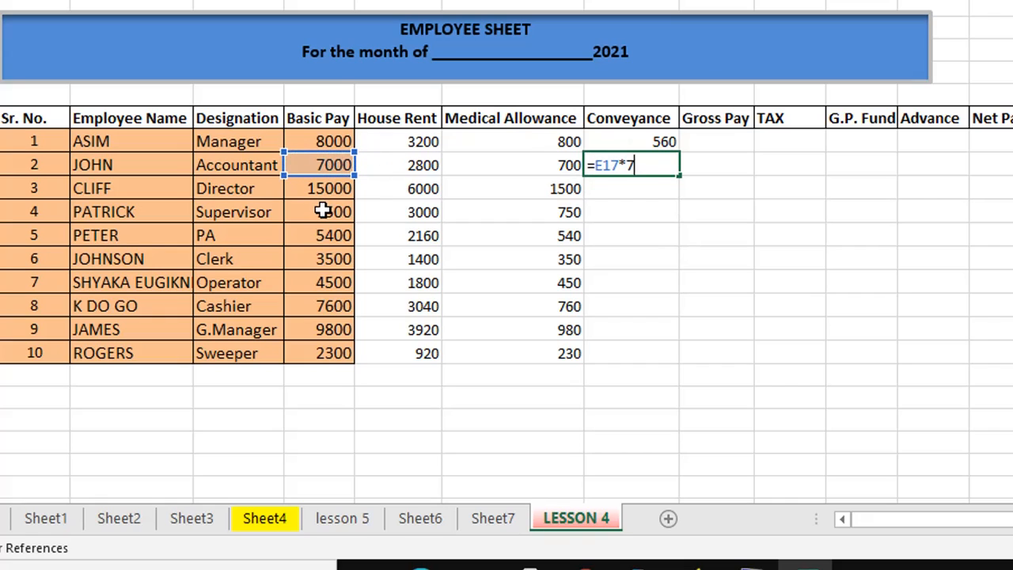
key(Return)
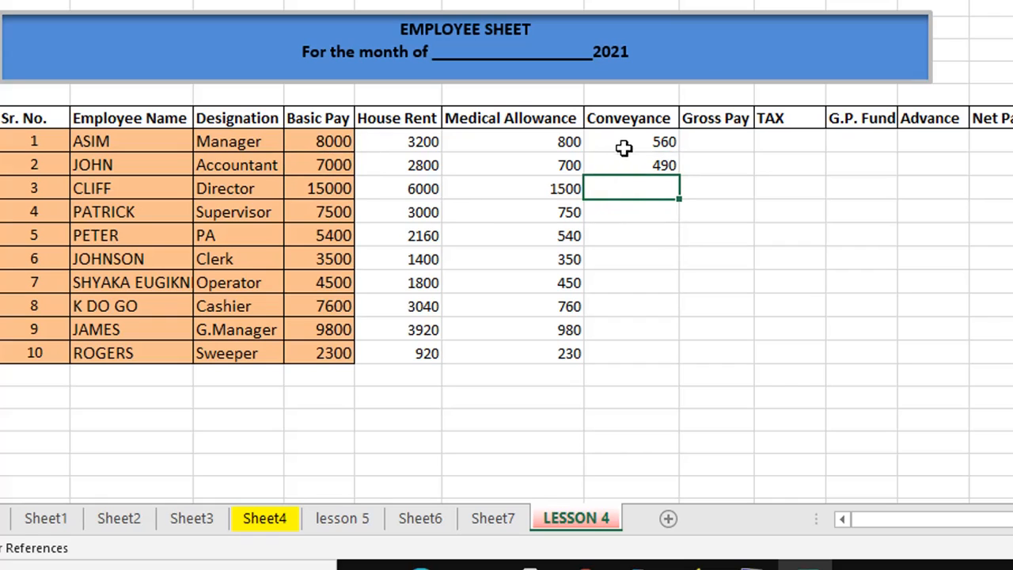
click(656, 163)
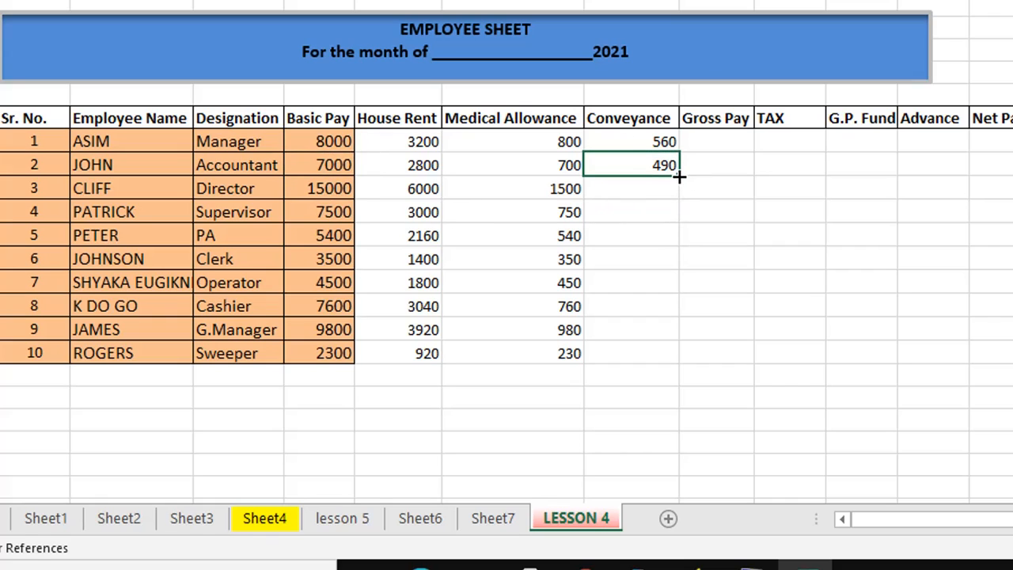
drag(678, 177, 699, 365)
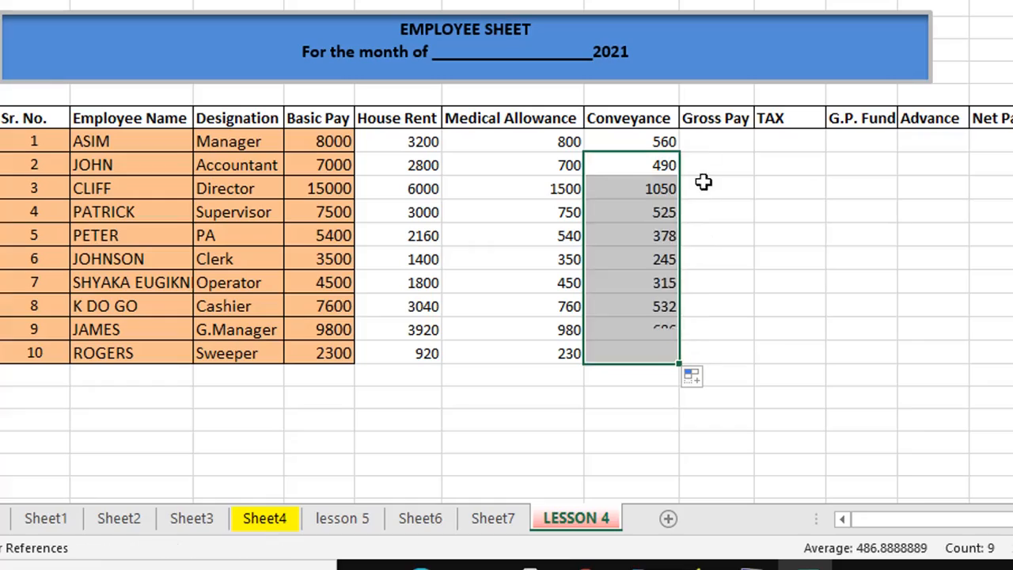
click(704, 143)
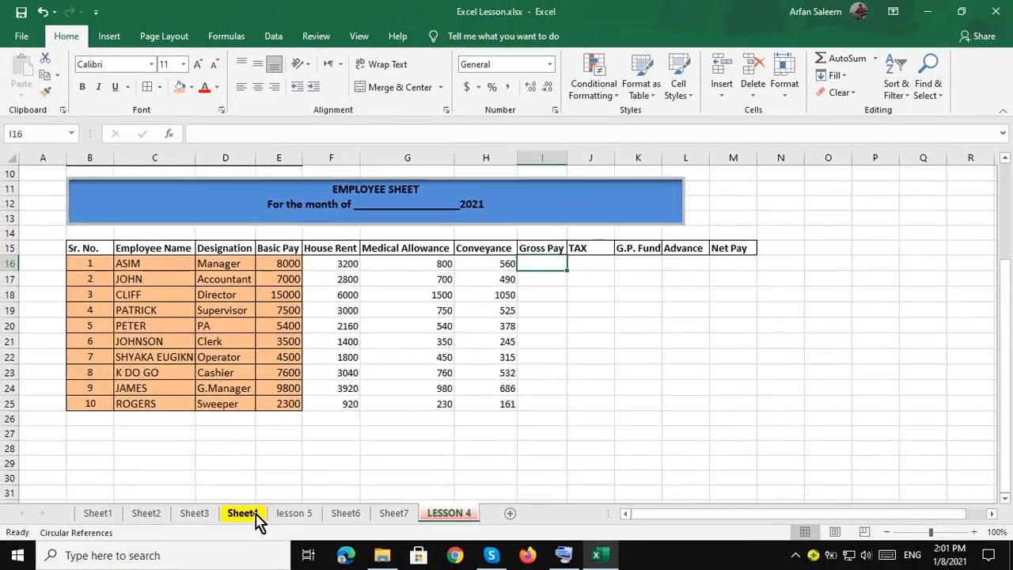
click(265, 517)
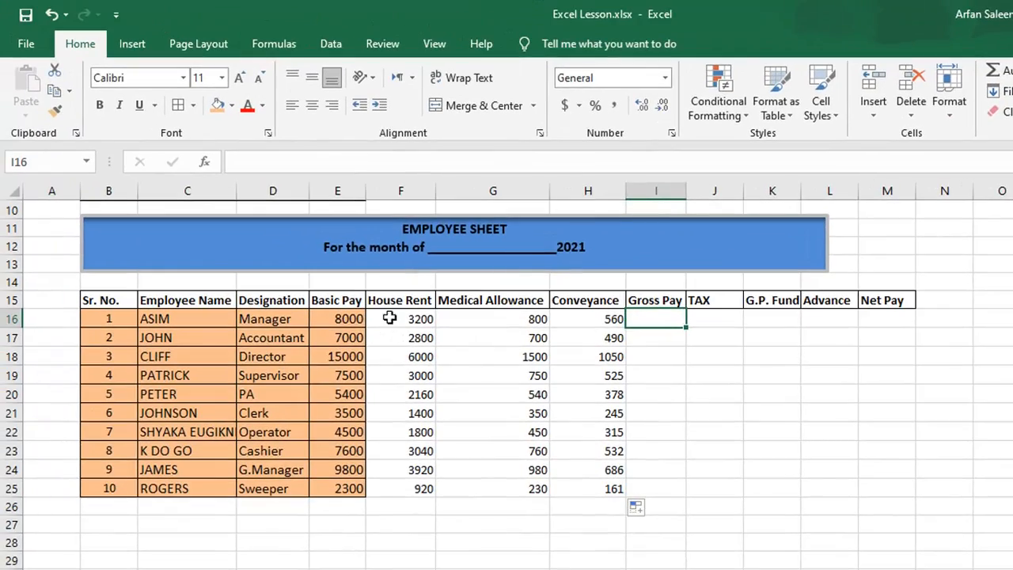
click(385, 319)
Enter =E16+F16+G16+H16 in I16 for the first employee's Gross Pay.
drag(351, 319, 586, 320)
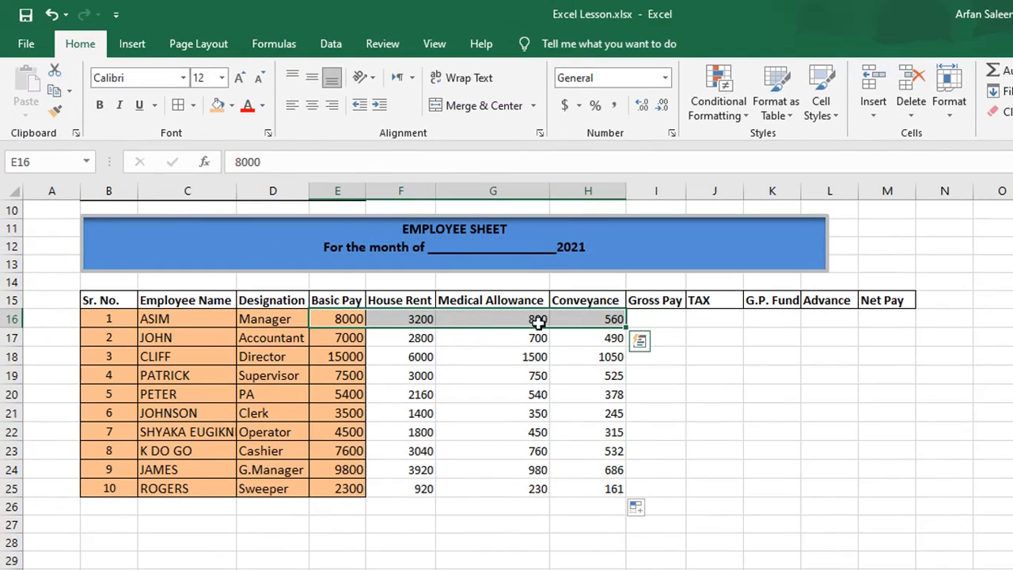
click(649, 321)
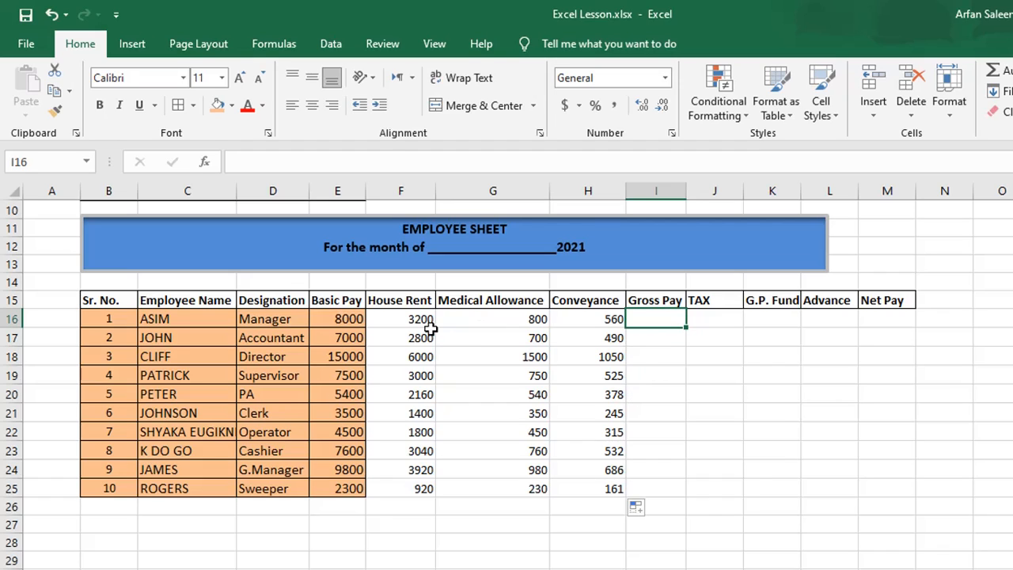
text(=)
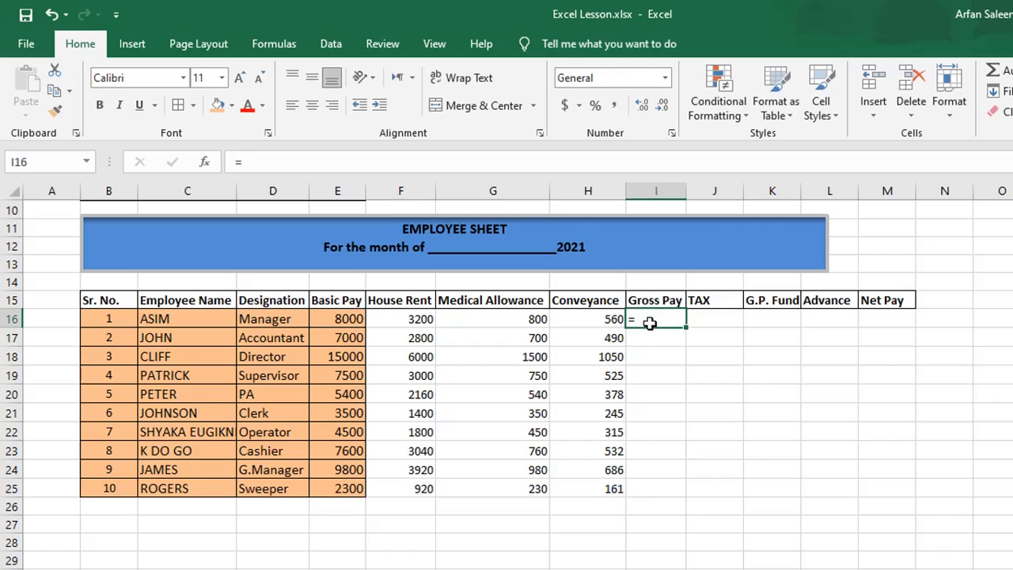
click(347, 320)
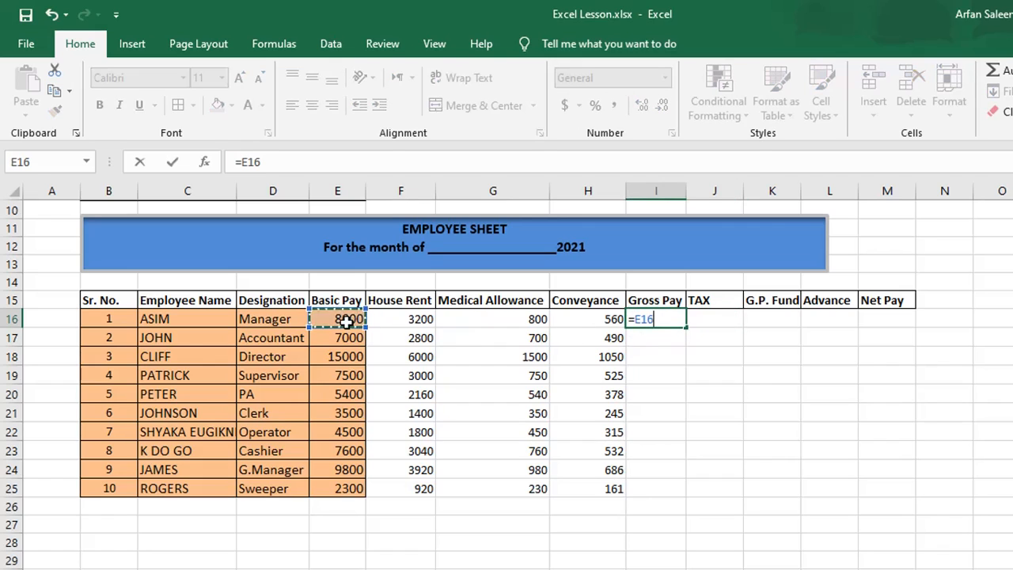
text(+)
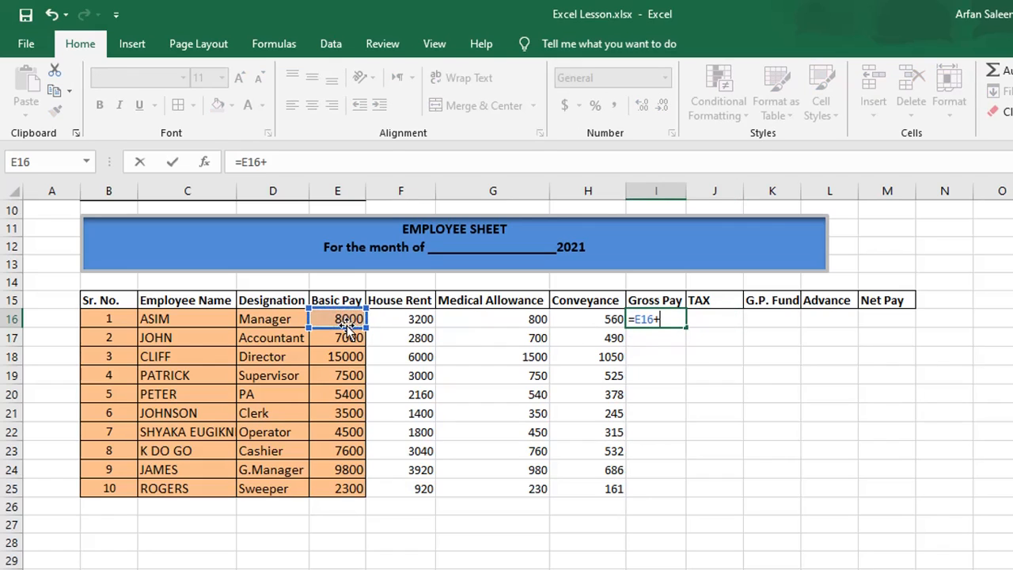
click(417, 321)
text(+)
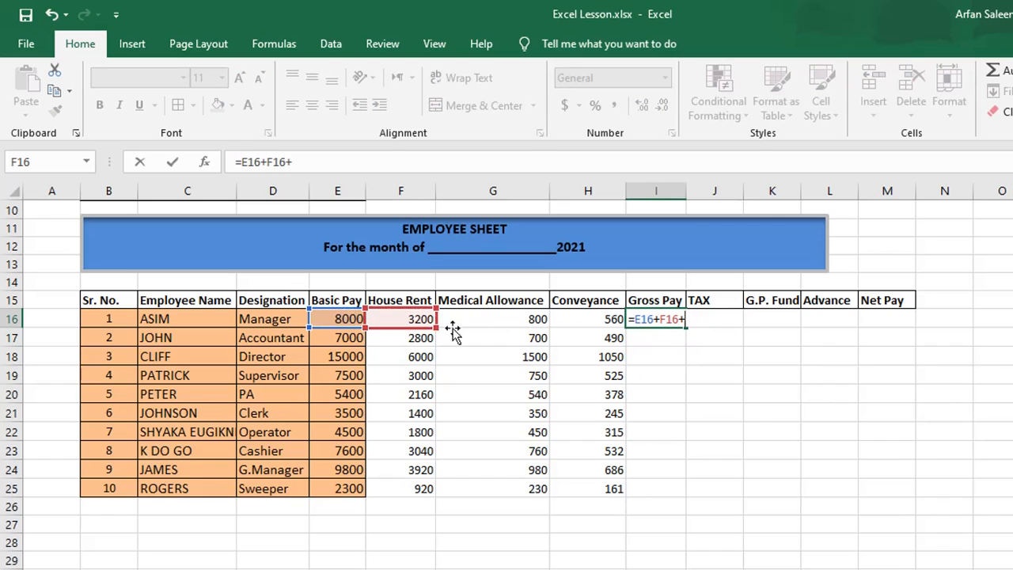
click(493, 321)
text(+)
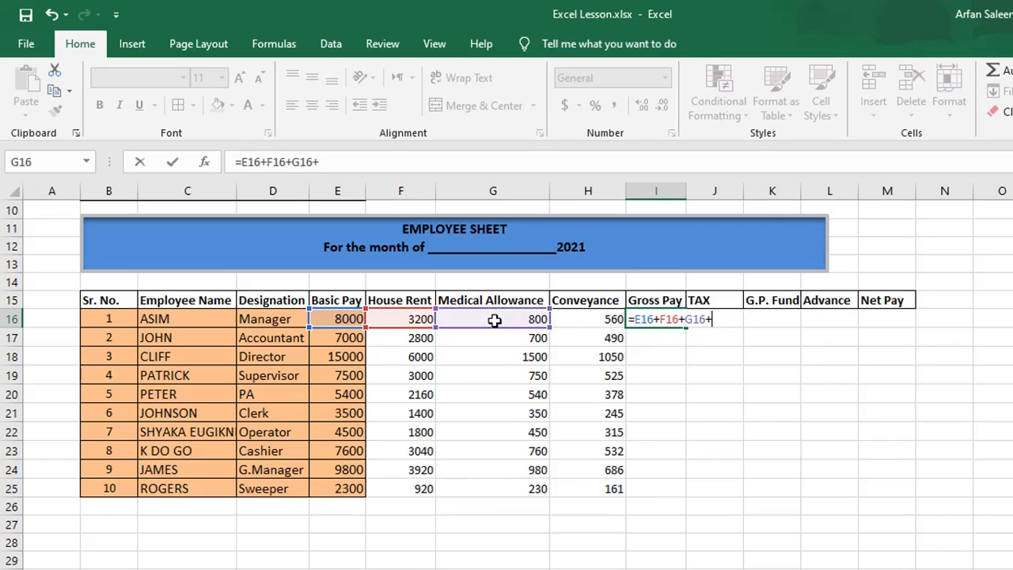
click(560, 320)
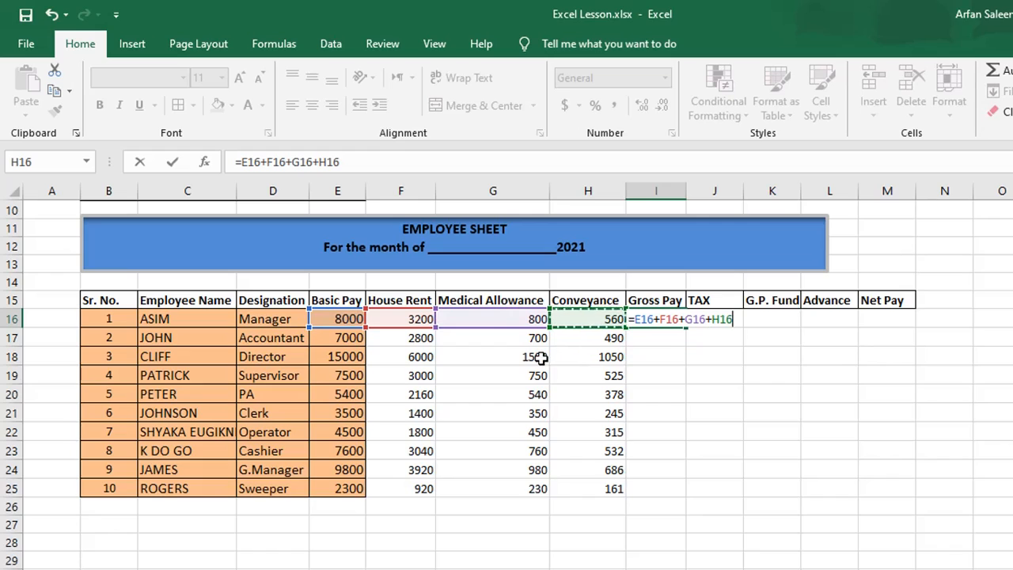
key(Return)
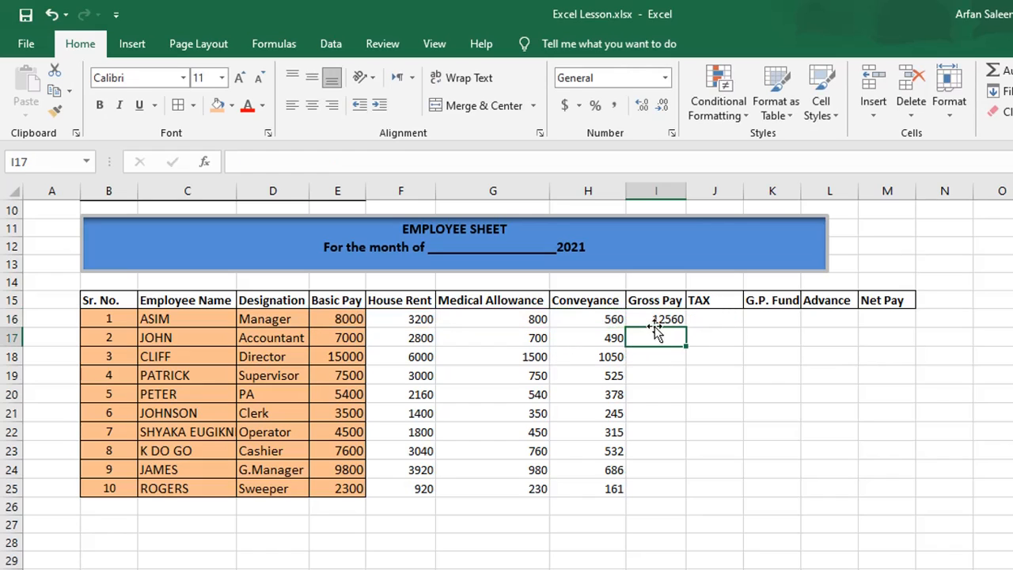
click(655, 322)
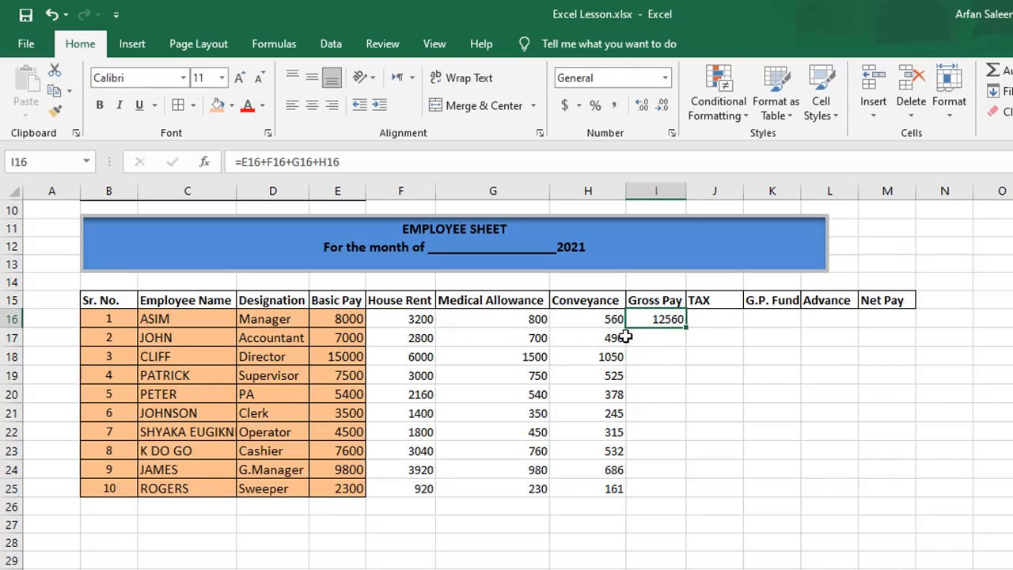
Enter =SUM(E17:H17) in I17 and fill the Gross Pay formula down to I25.
click(654, 339)
text(=)
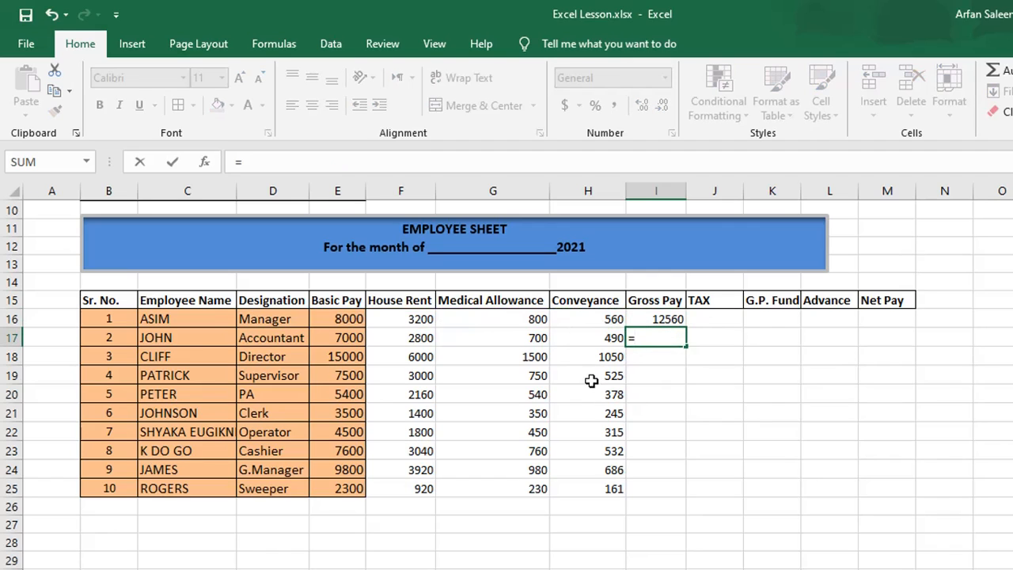
text(sum)
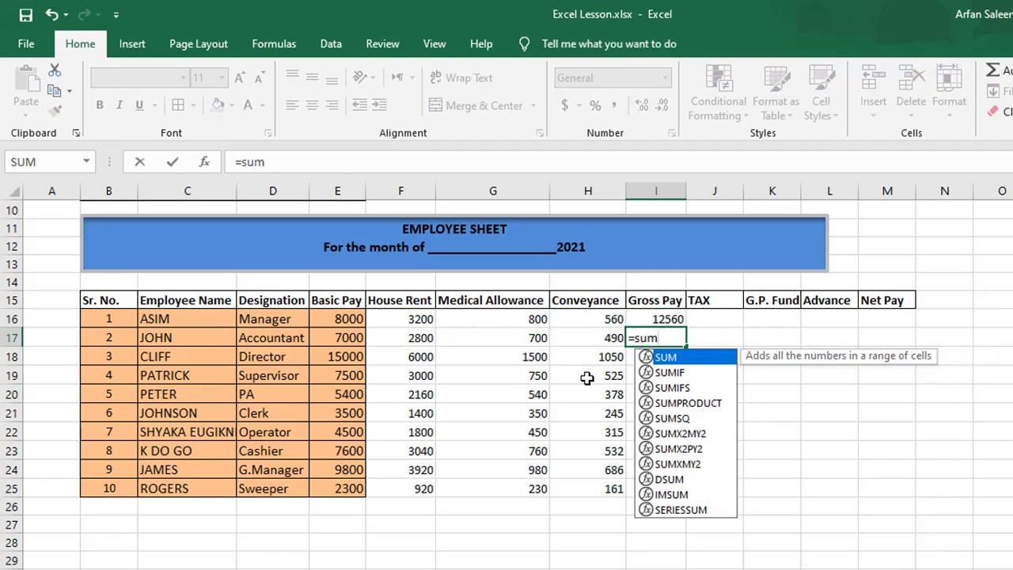
click(686, 569)
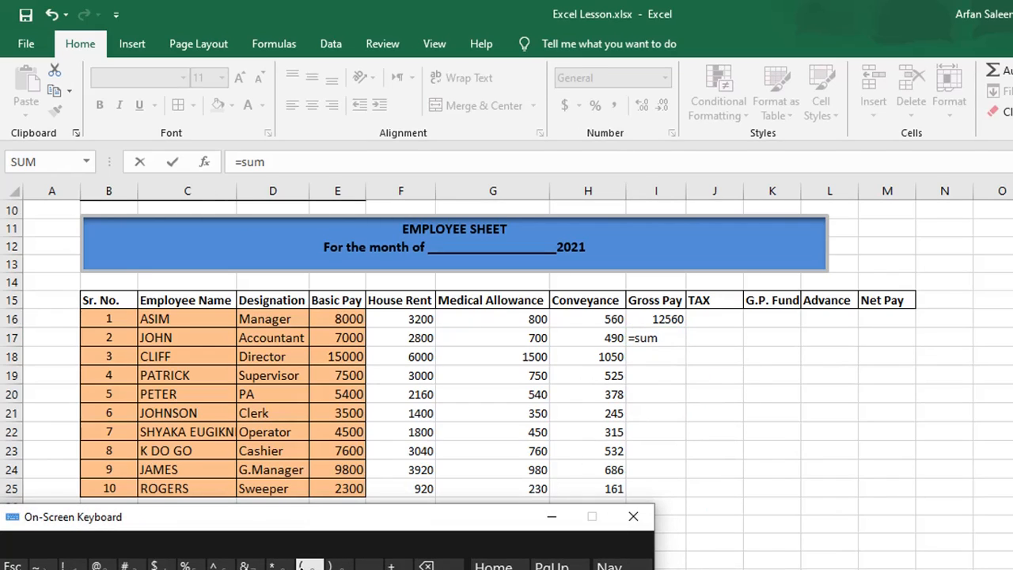
click(664, 339)
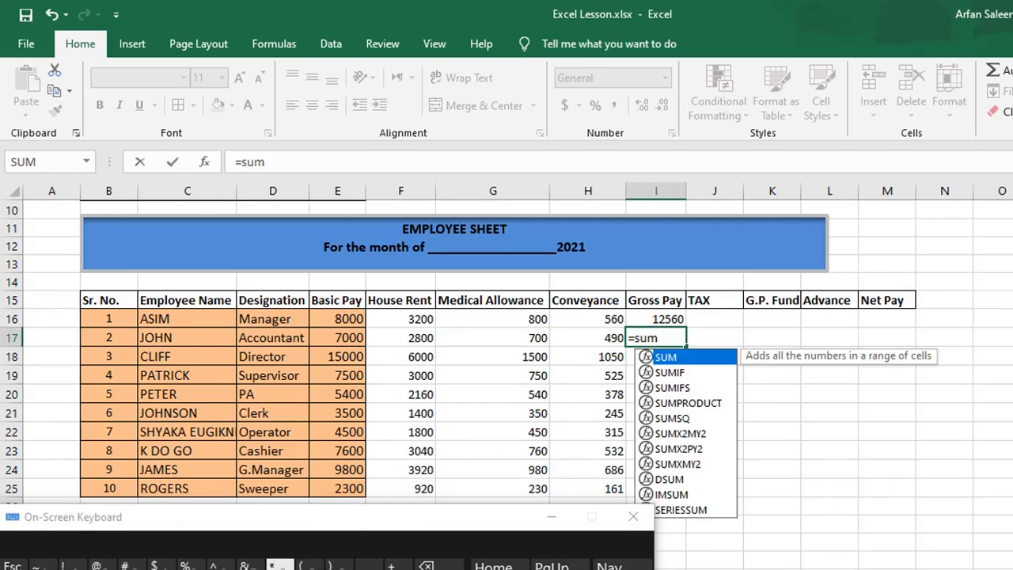
click(310, 565)
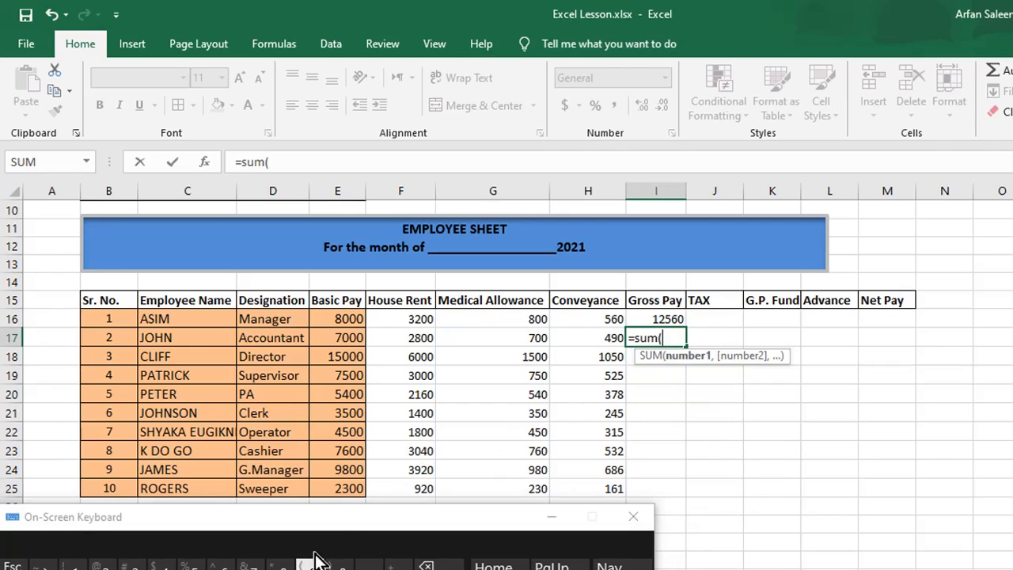
click(345, 340)
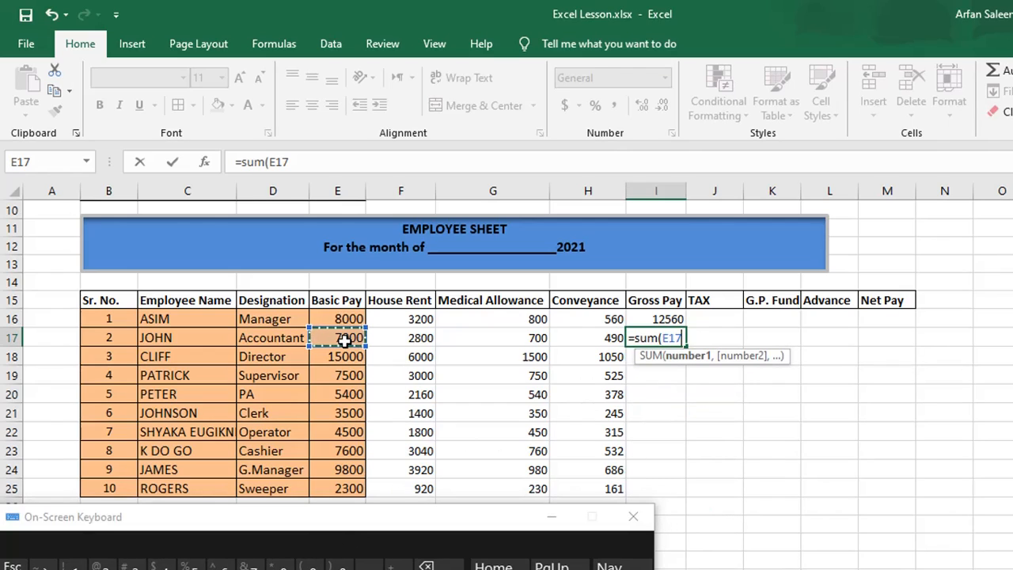
text(:)
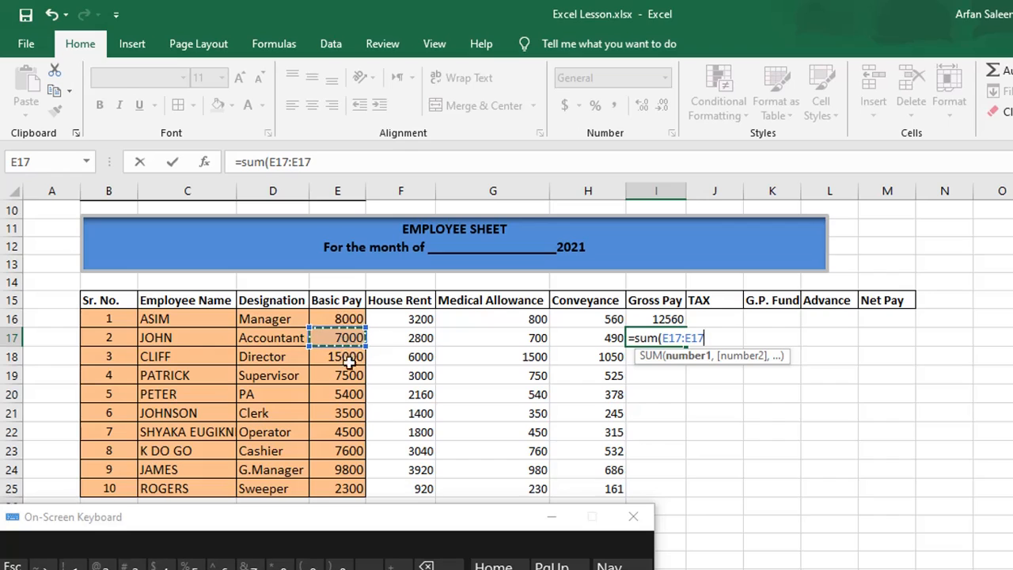
click(603, 339)
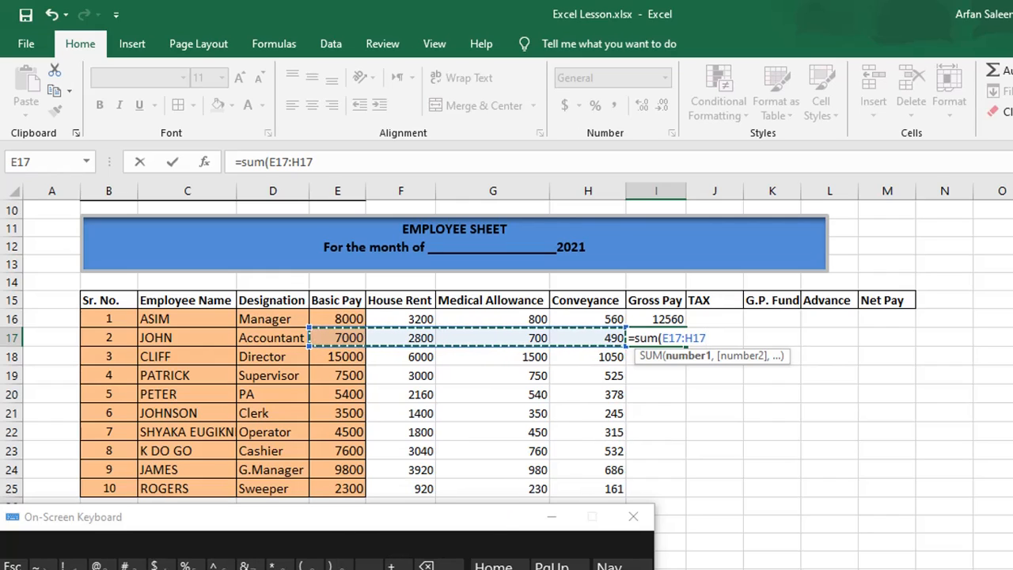
click(339, 564)
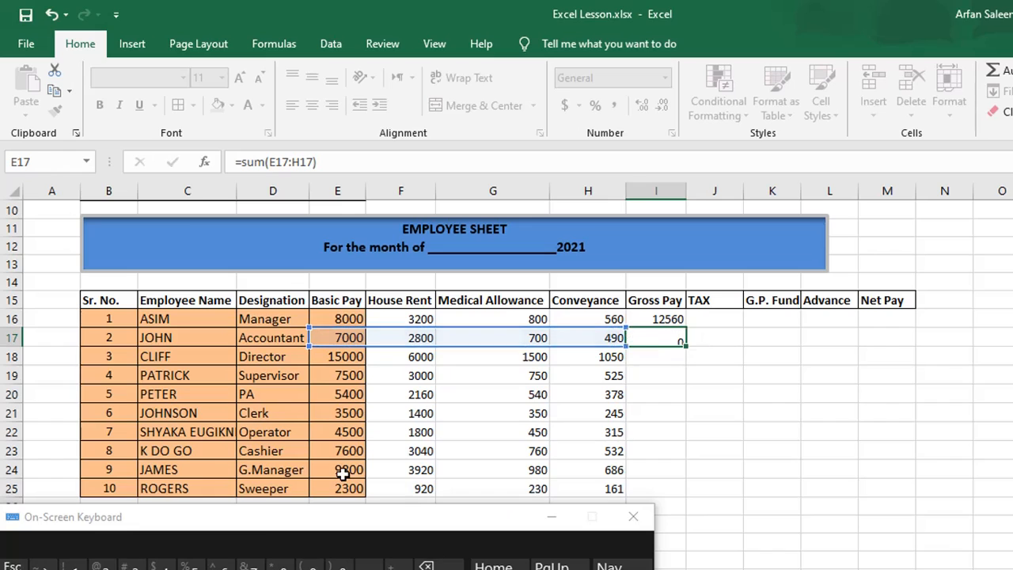
key(Return)
click(551, 517)
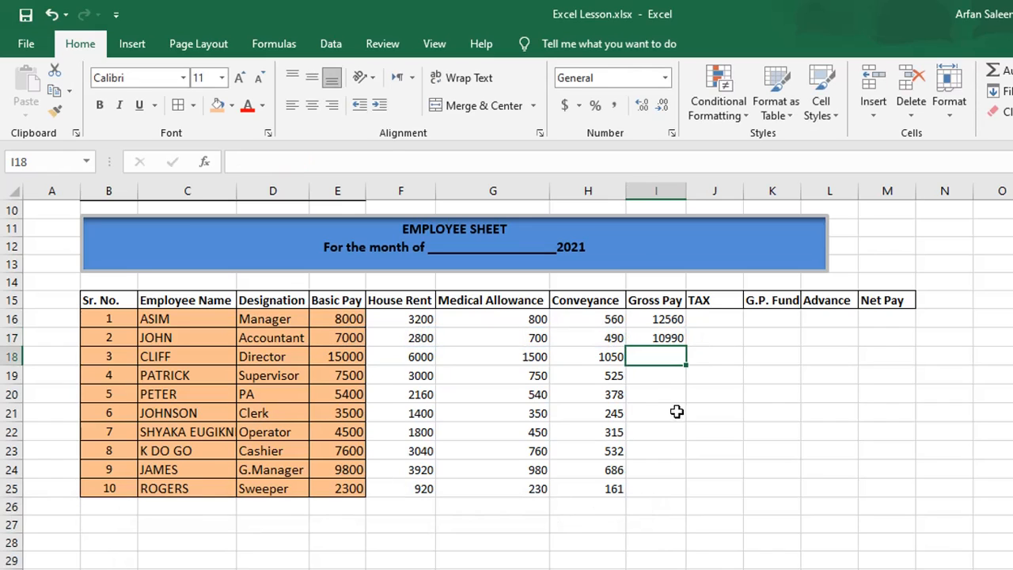
click(669, 338)
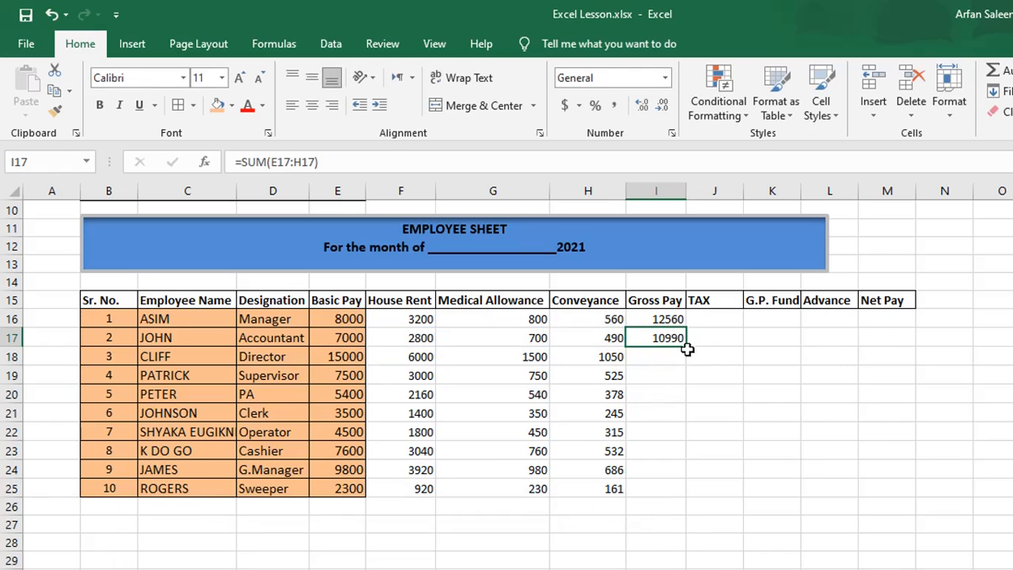
drag(687, 354, 697, 493)
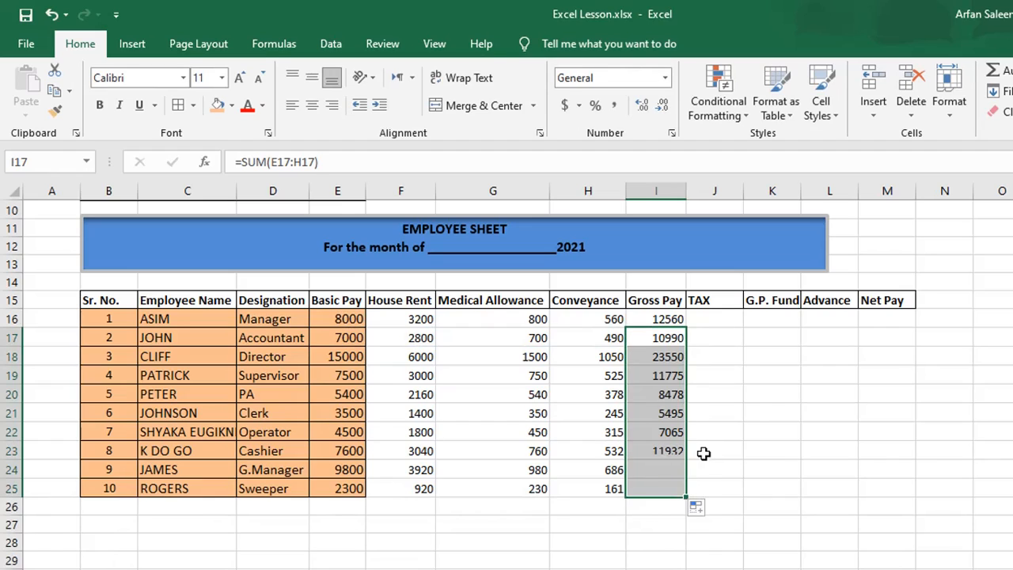
Enter =E16*10% in J16 and fill the TAX formula down to J25.
click(712, 319)
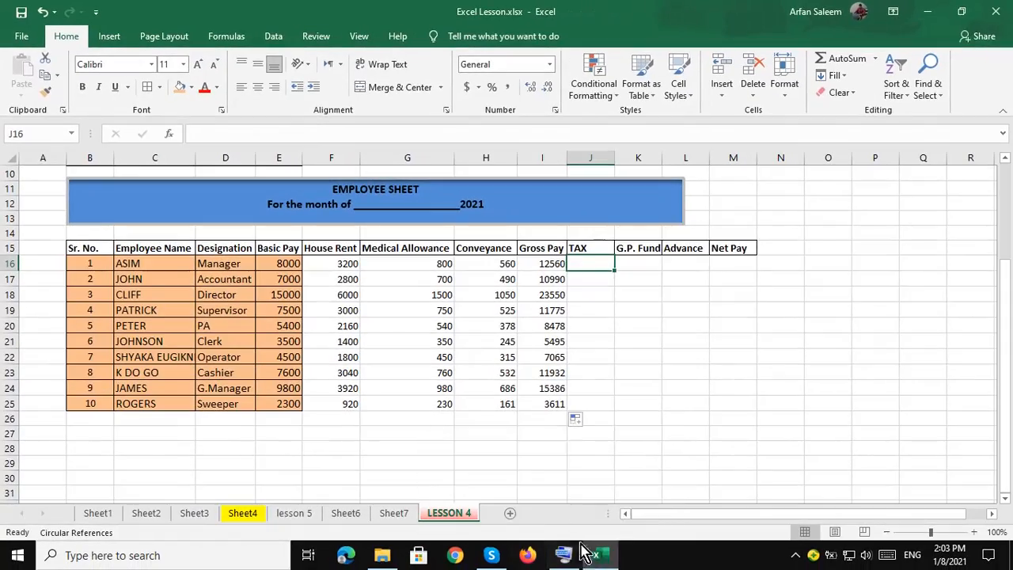
mouse_move(590, 554)
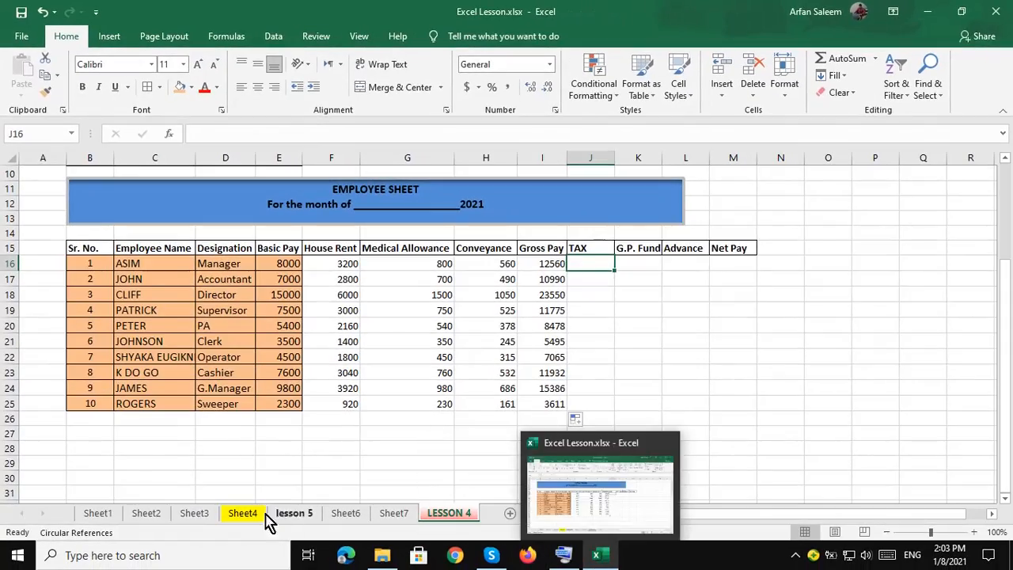
click(687, 431)
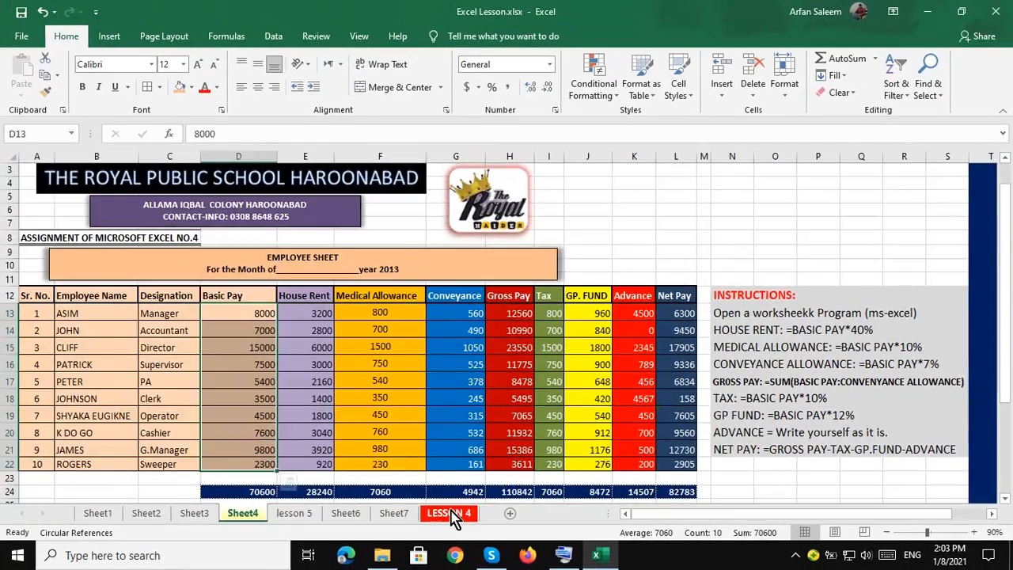
click(448, 513)
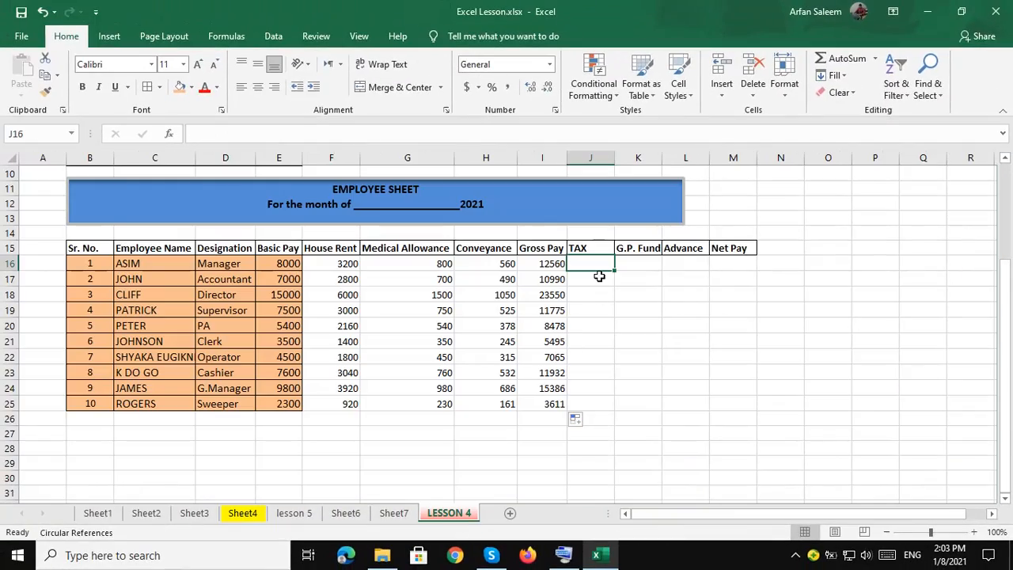
text(=)
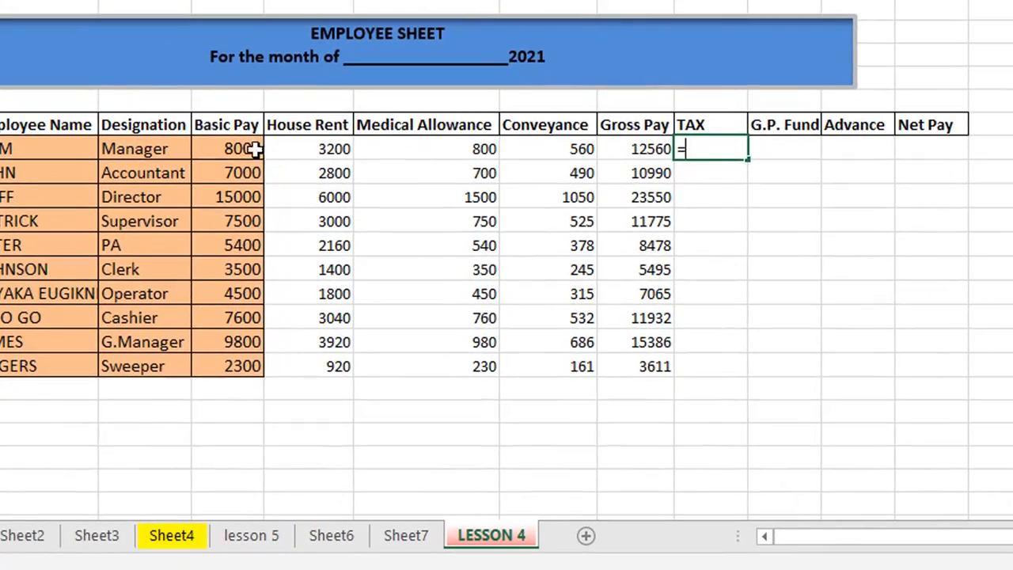
click(289, 264)
text(*)
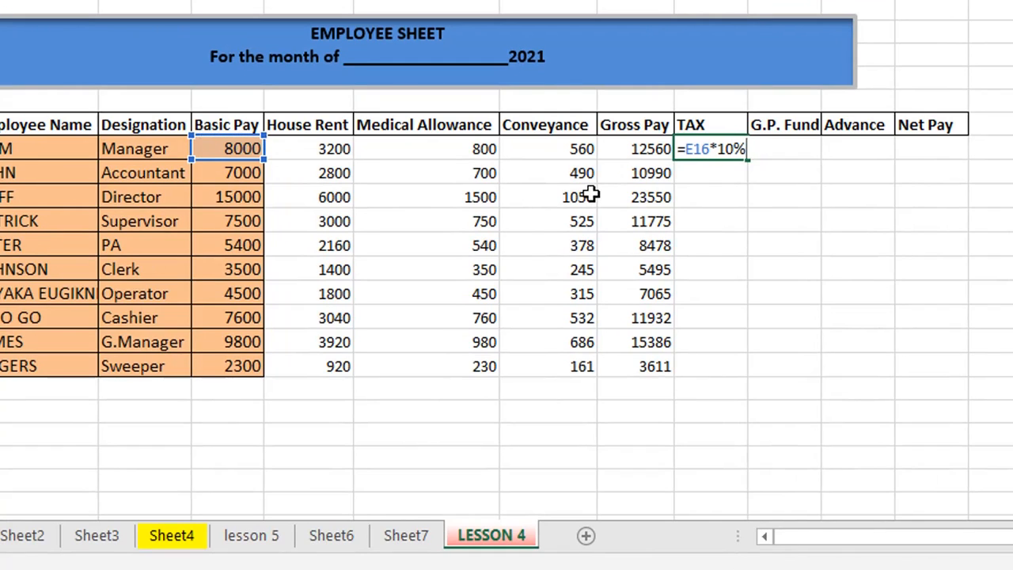
text(10%)
key(Return)
click(709, 148)
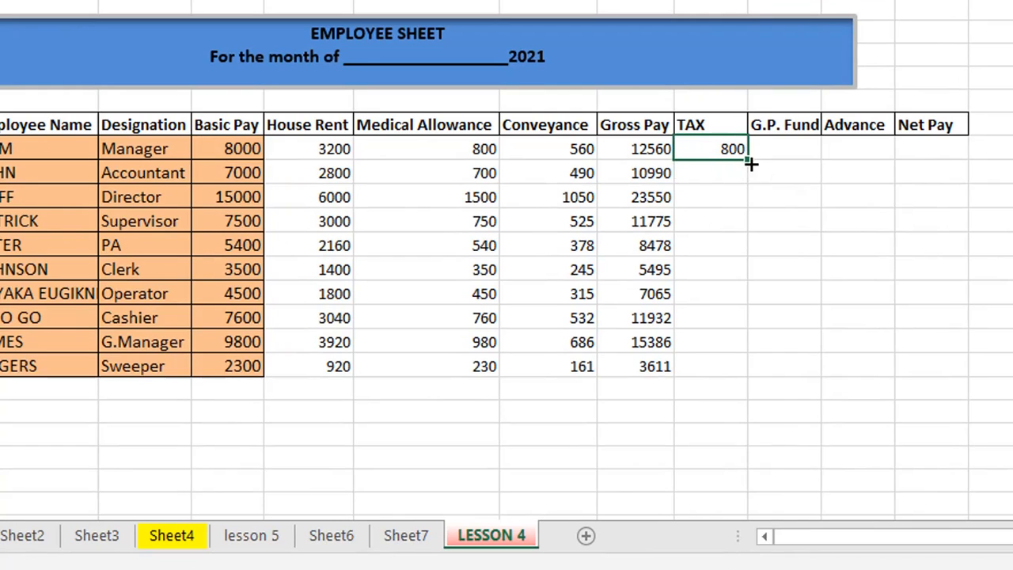
drag(747, 159, 741, 380)
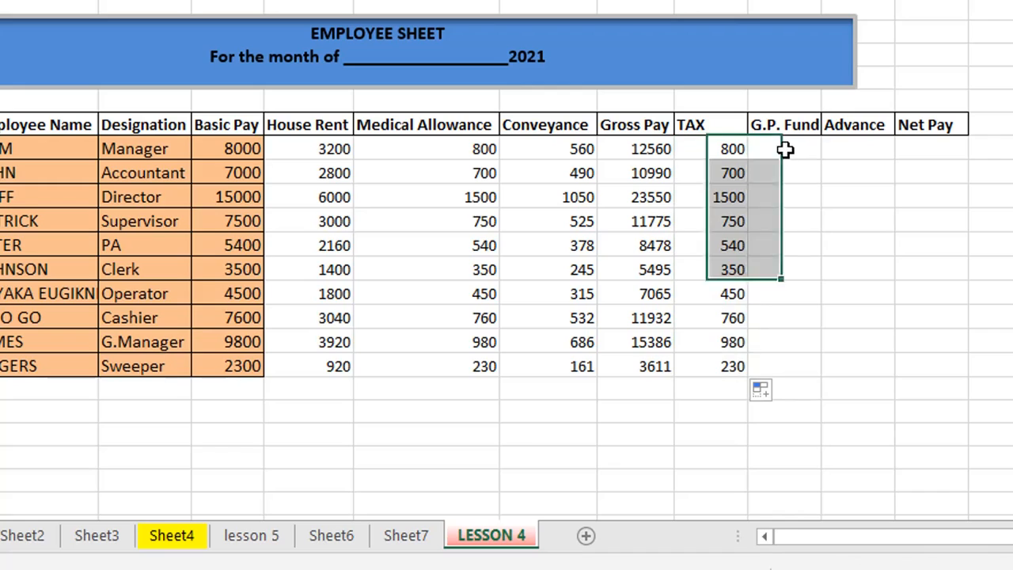
click(784, 148)
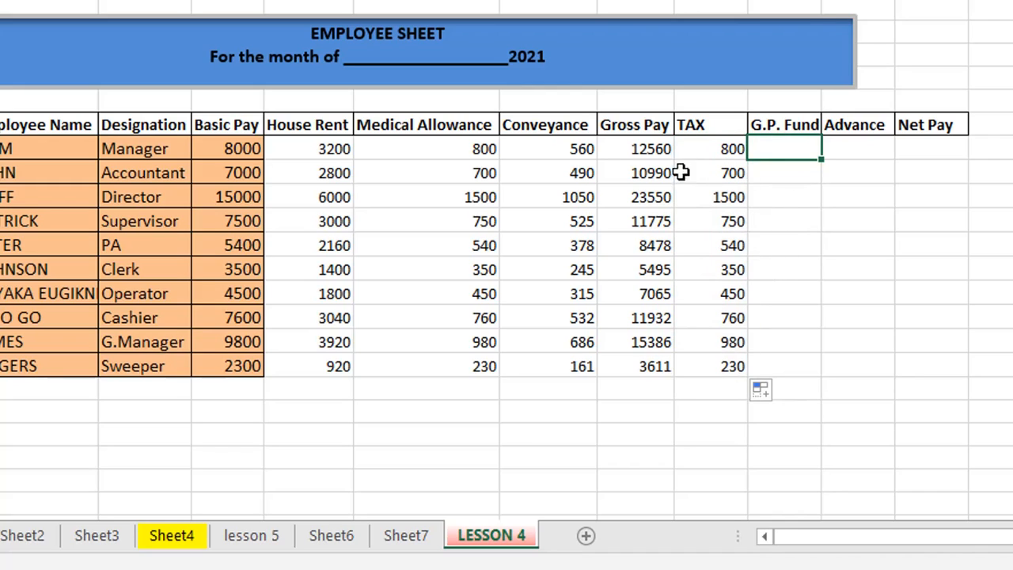
Enter =E16*12% in the first G.P. Fund cell and fill it down for all ten employees.
click(170, 536)
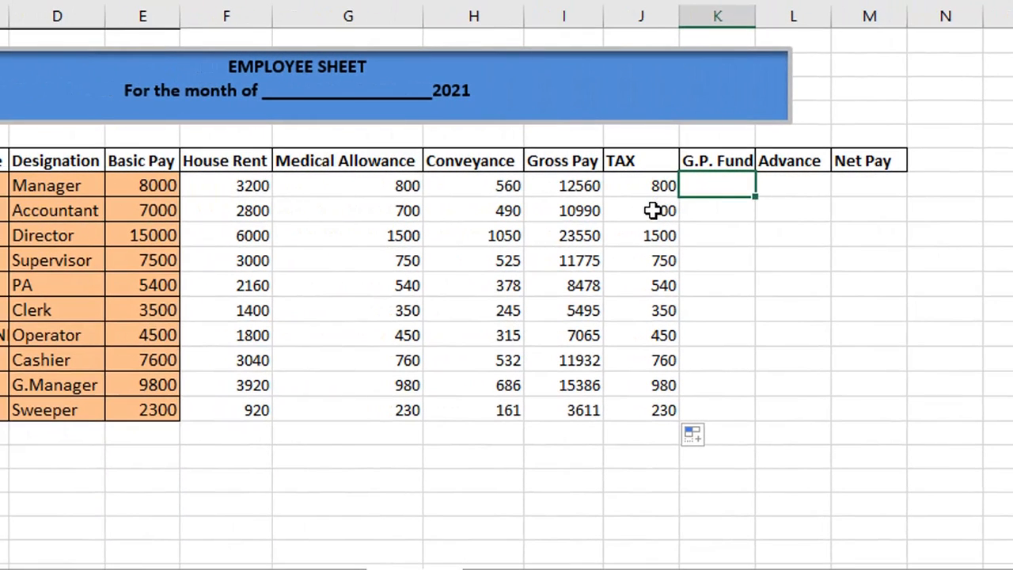
text(=)
click(139, 186)
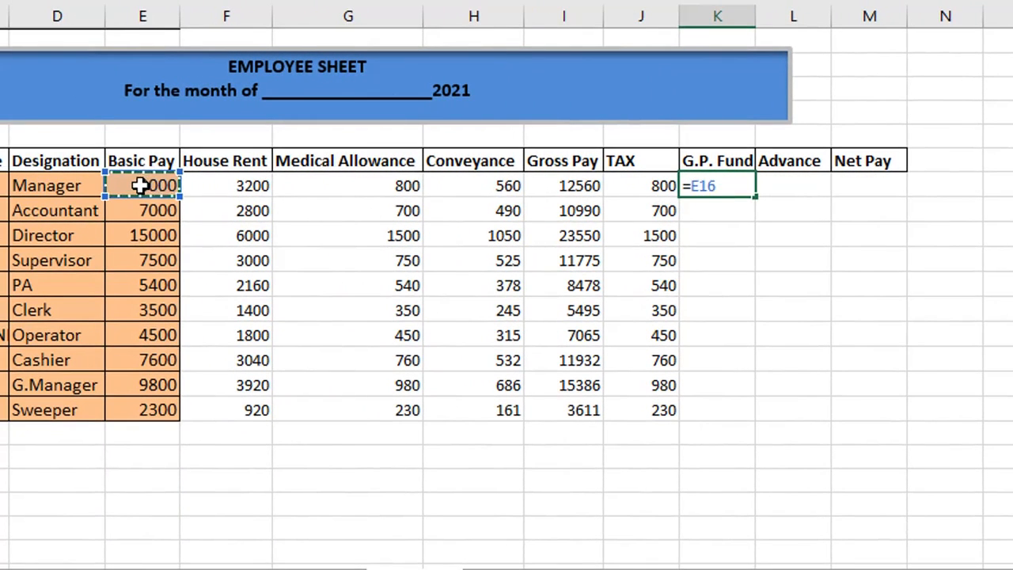
text(*)
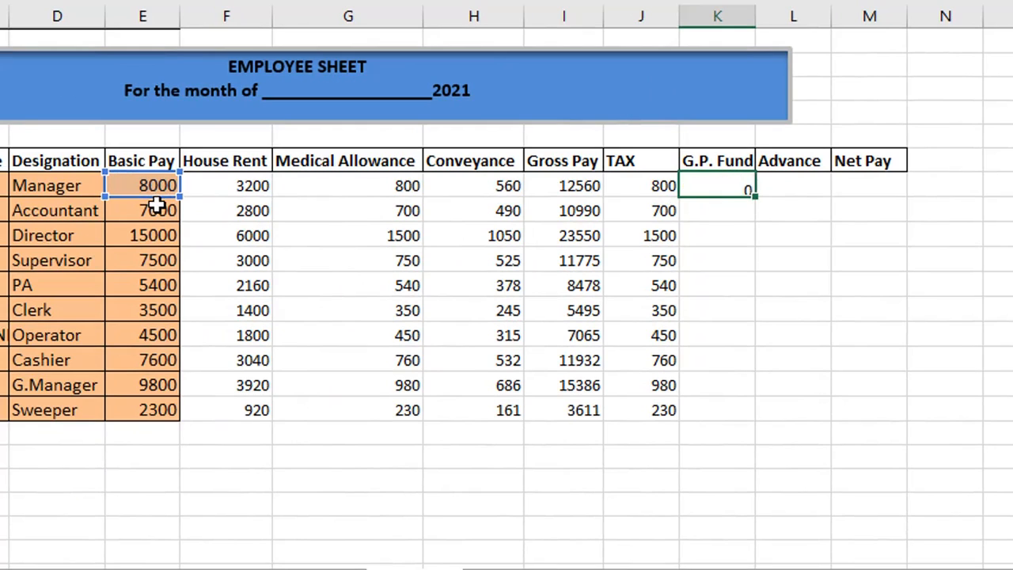
key(Return)
click(713, 187)
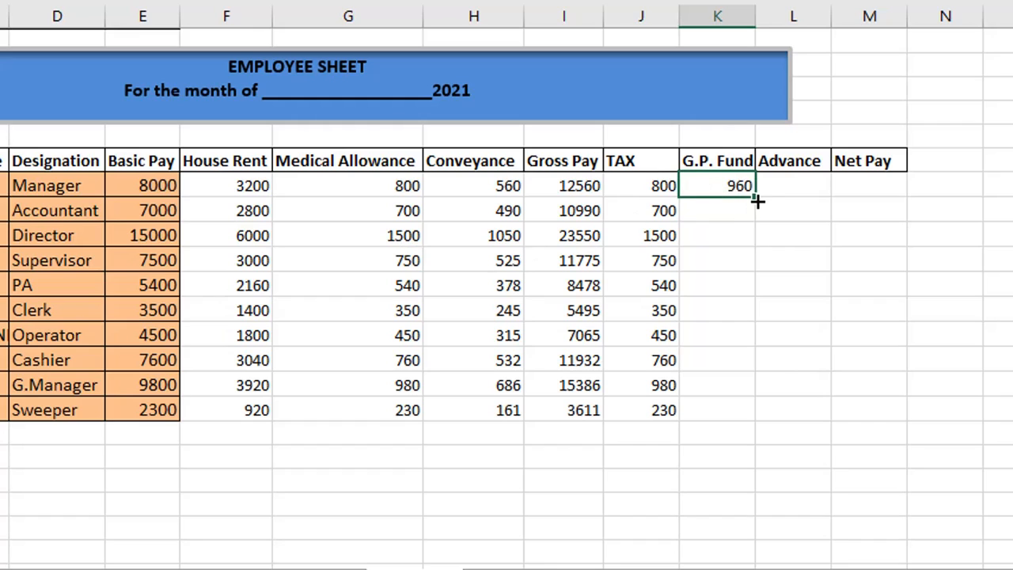
drag(755, 195, 782, 424)
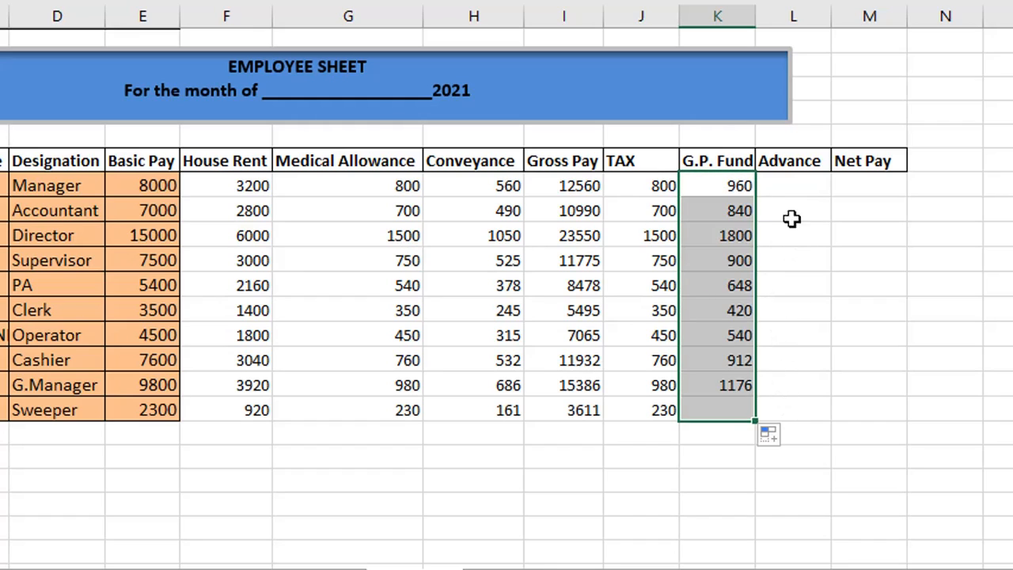
click(792, 186)
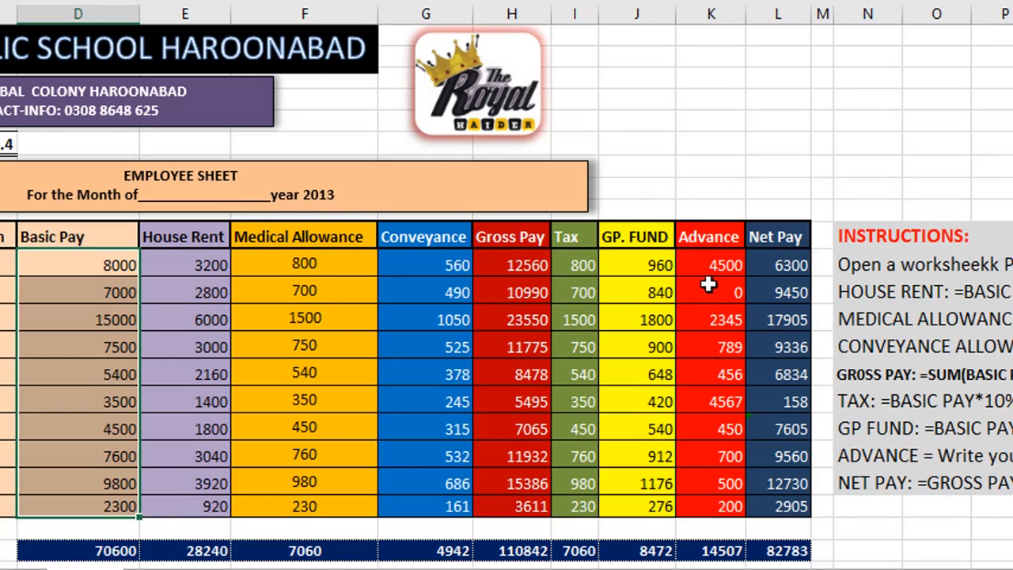
Copy the ten Advance amounts, 4500 through 200, from Sheet4 into the LESSON 4 Advance column.
click(717, 267)
drag(717, 268, 726, 508)
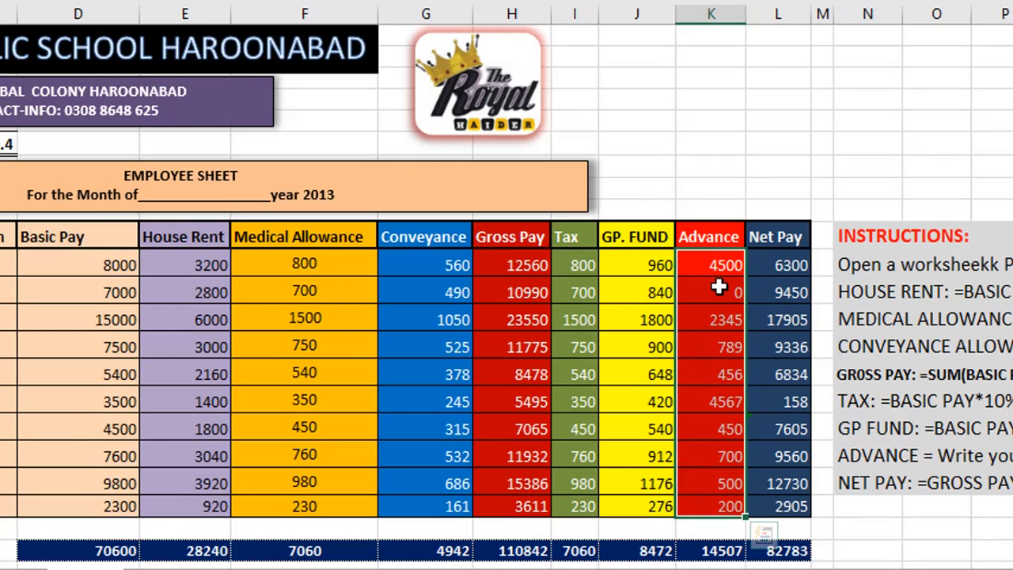
key(ctrl+c)
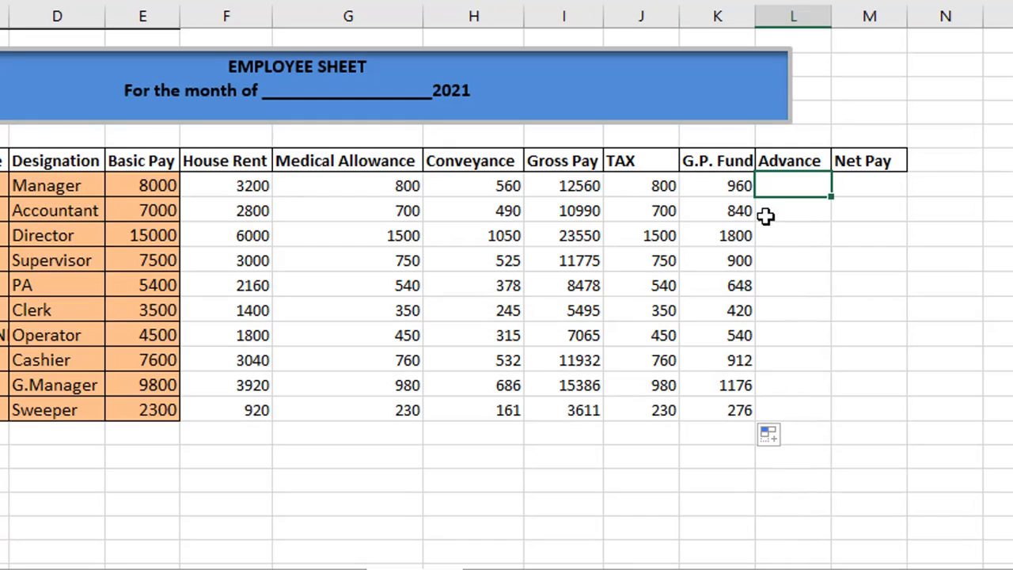
key(ctrl+v)
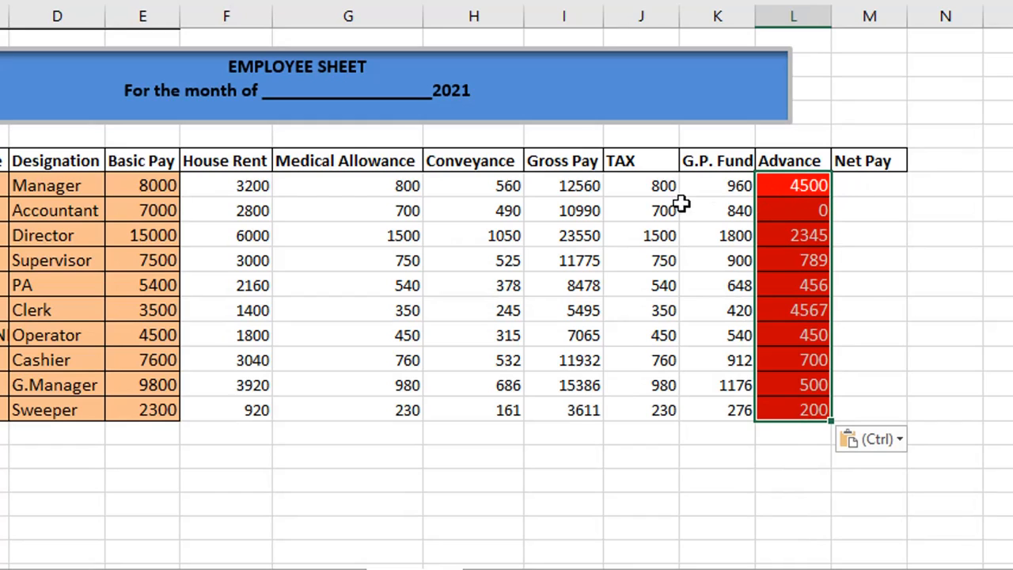
click(581, 194)
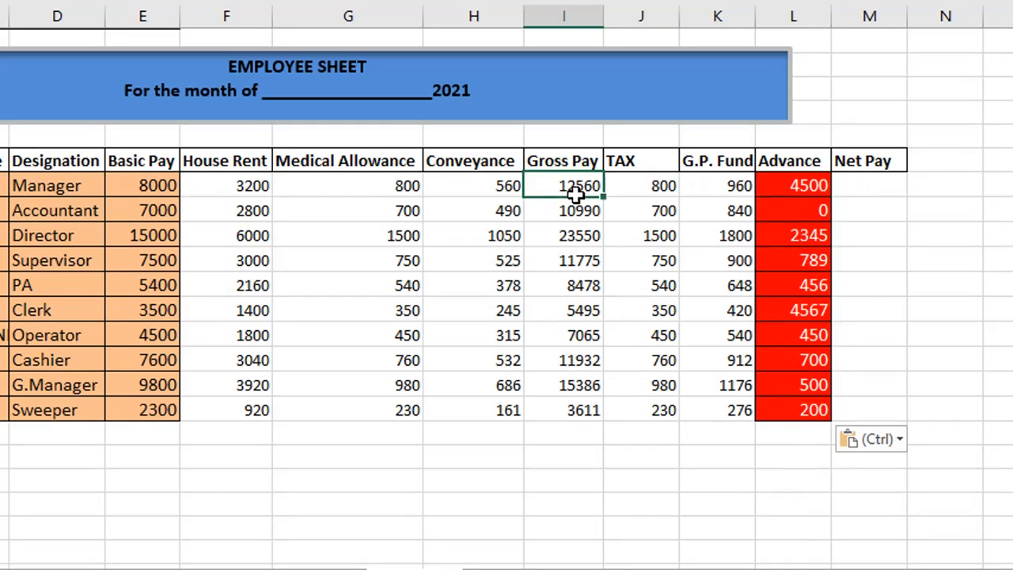
Enter =I16-J16-K16-L16 in the first Net Pay cell.
click(863, 187)
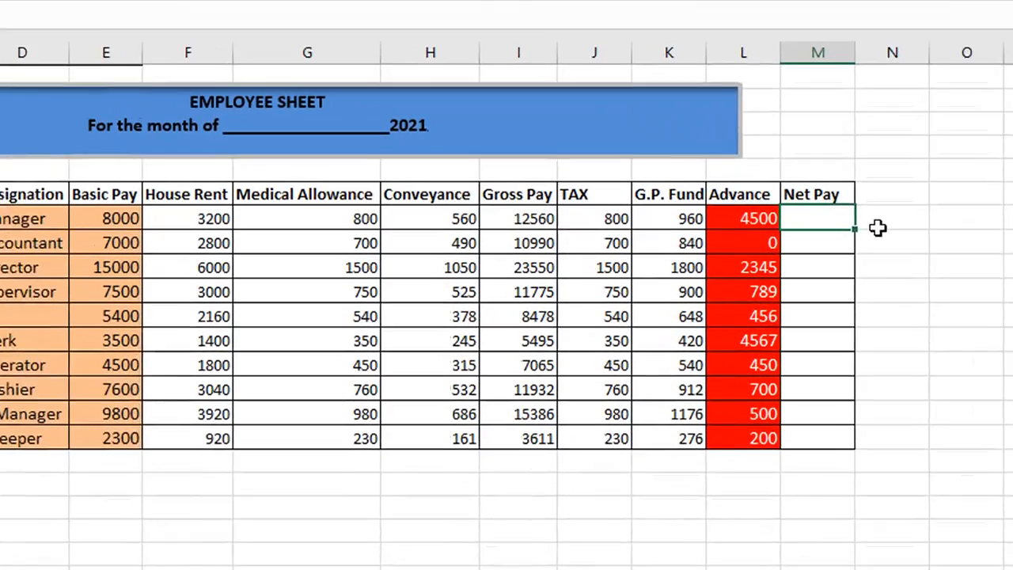
text(=)
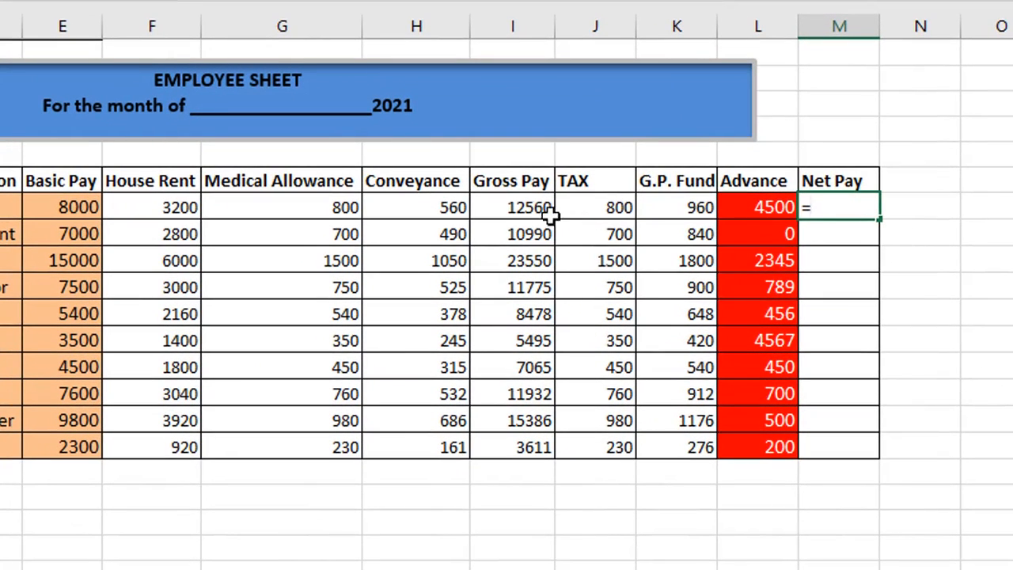
click(520, 205)
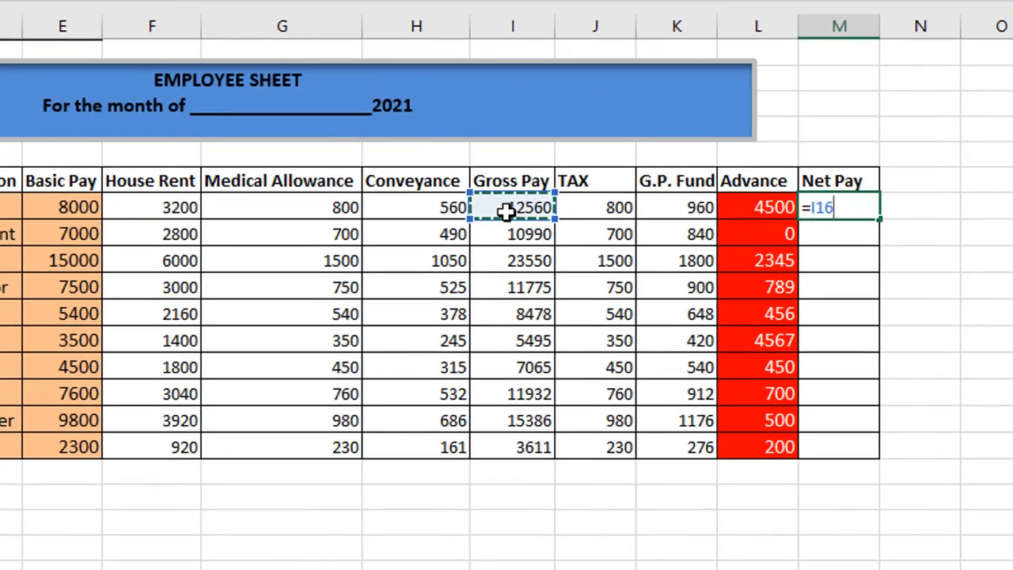
text(-)
click(608, 208)
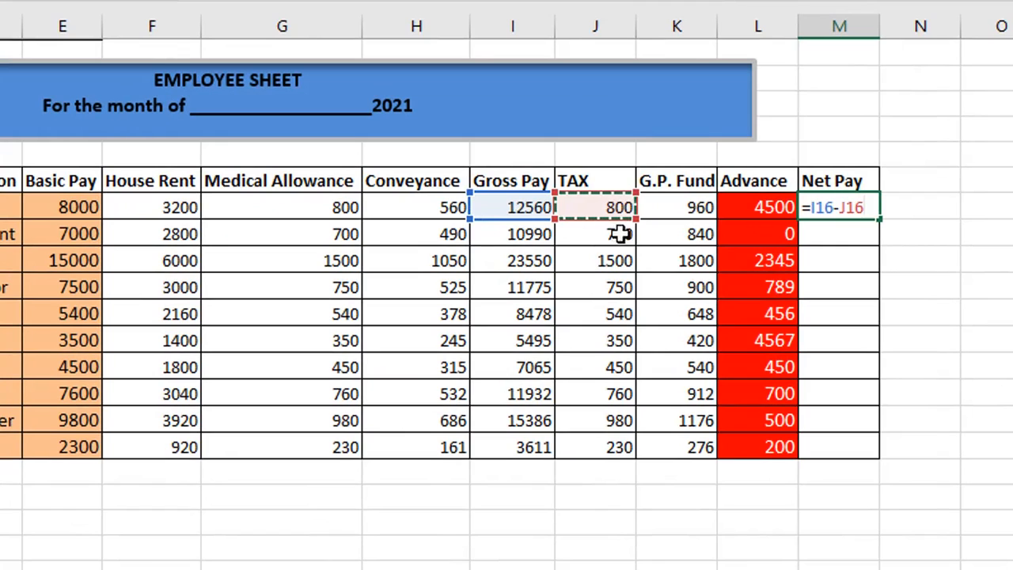
text(-)
click(675, 211)
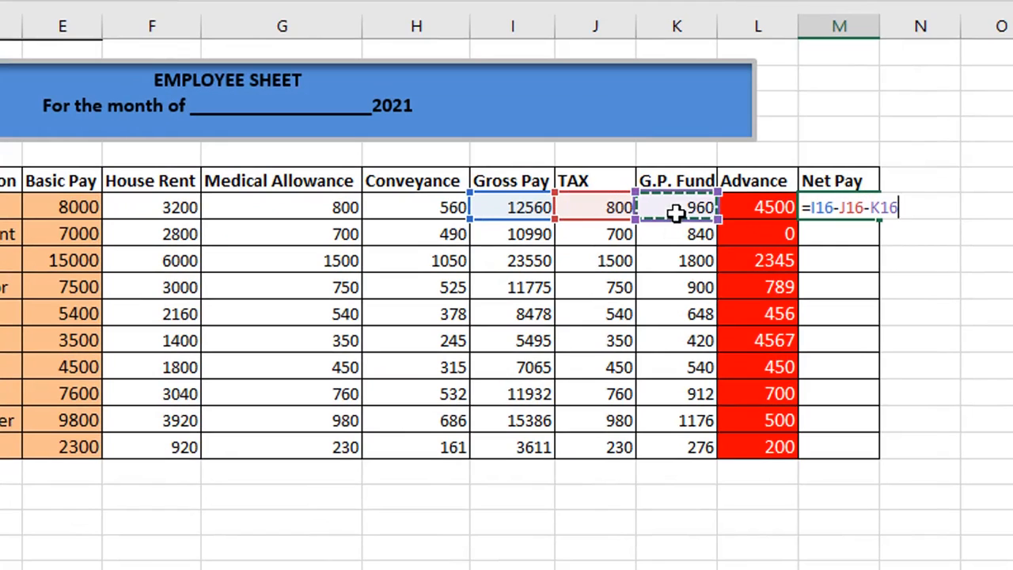
text(-)
click(727, 206)
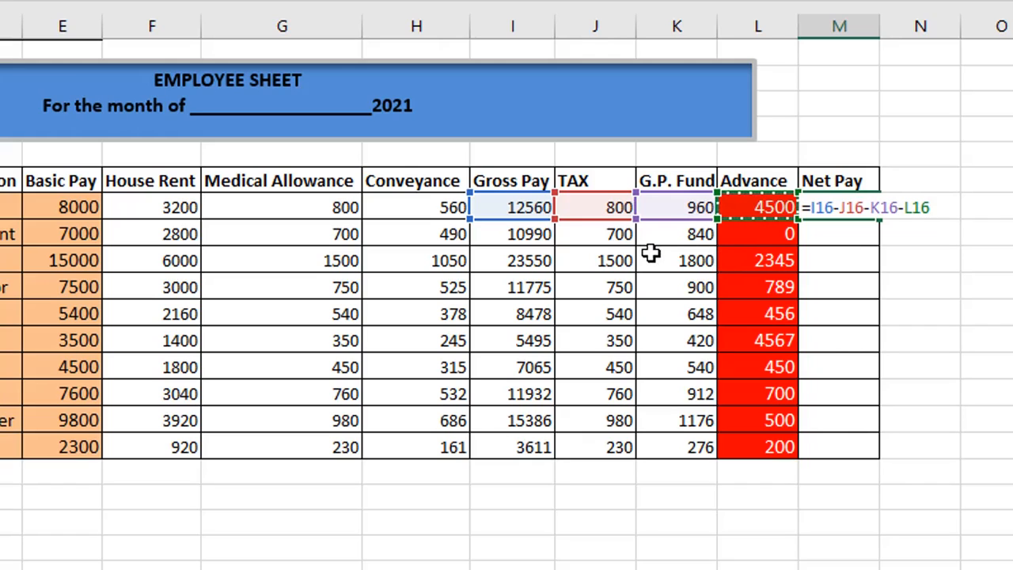
key(Return)
click(847, 207)
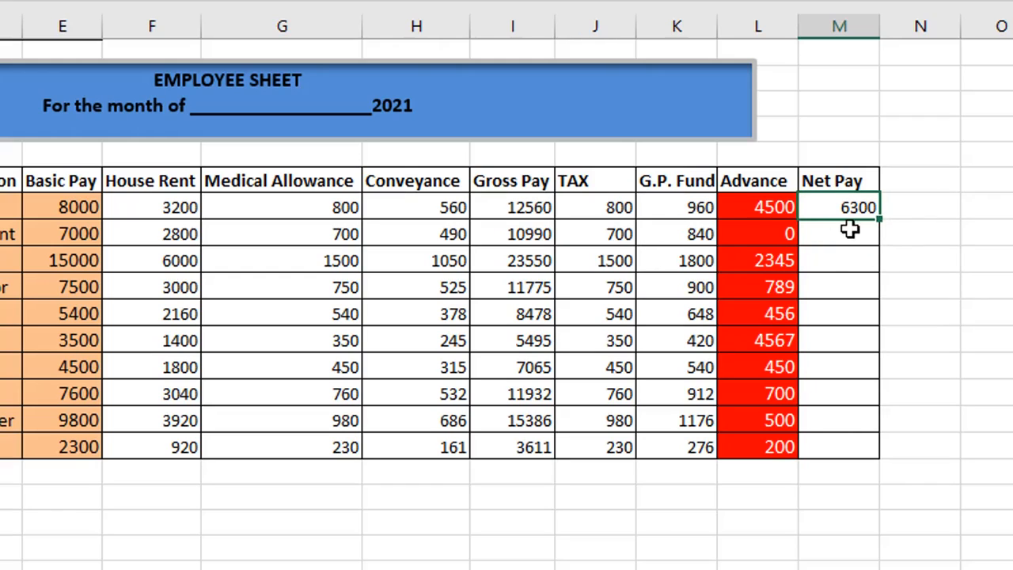
Enter the same Net Pay formula for the second employee and fill it down to all ten rows.
click(848, 231)
text(=)
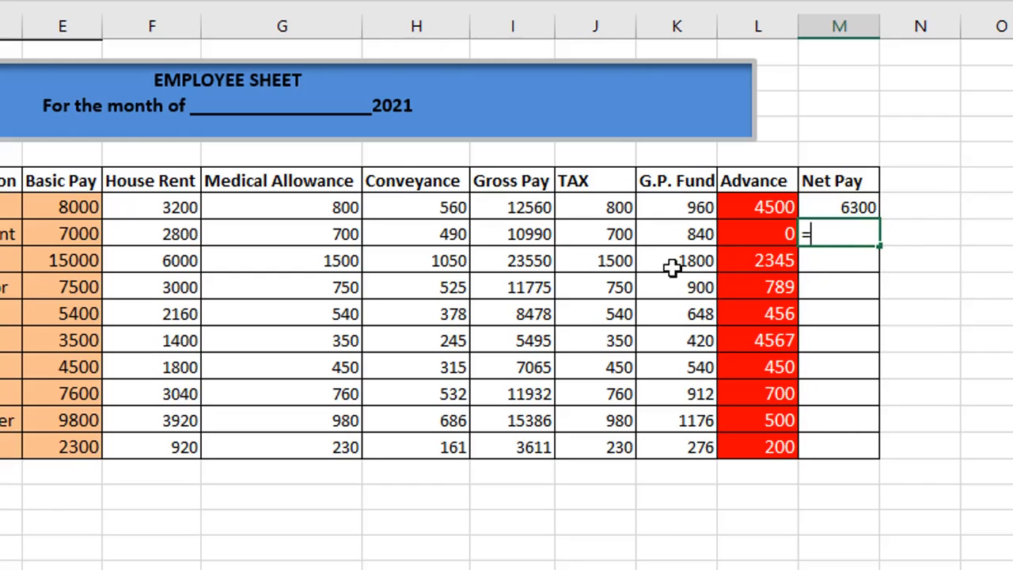
click(530, 236)
text(-)
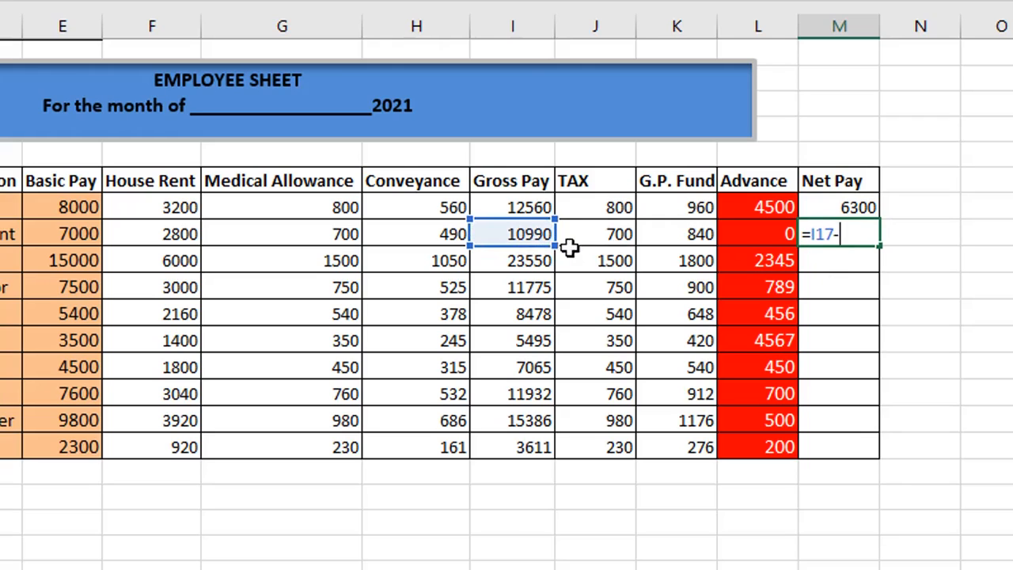
click(597, 229)
text(-)
click(681, 238)
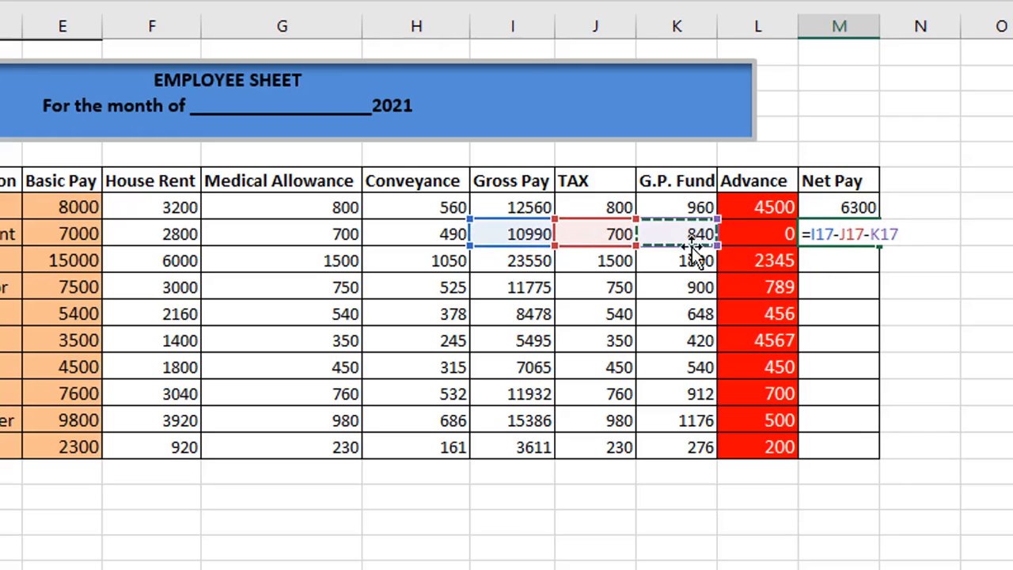
text(-)
click(773, 234)
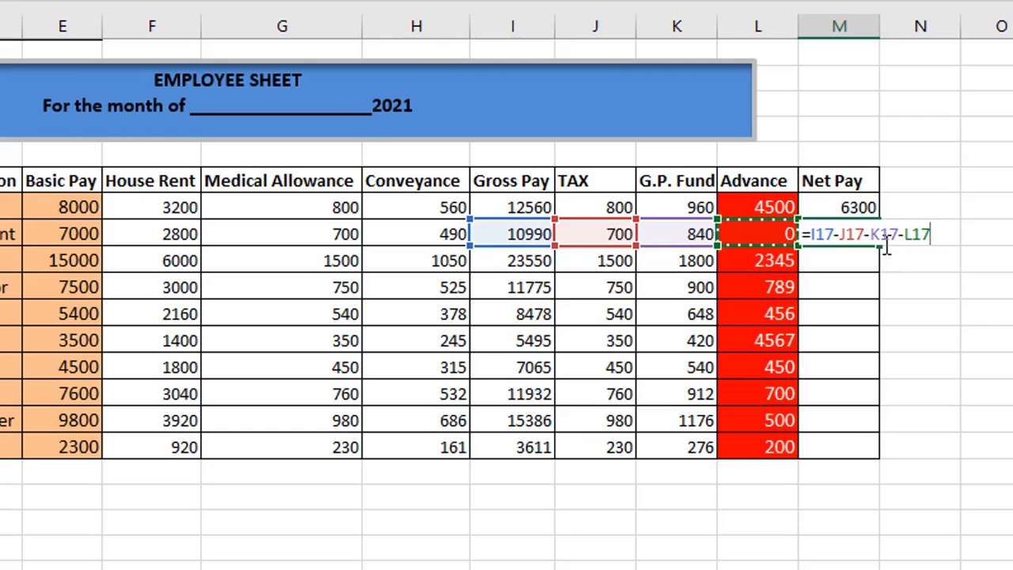
key(Return)
click(859, 234)
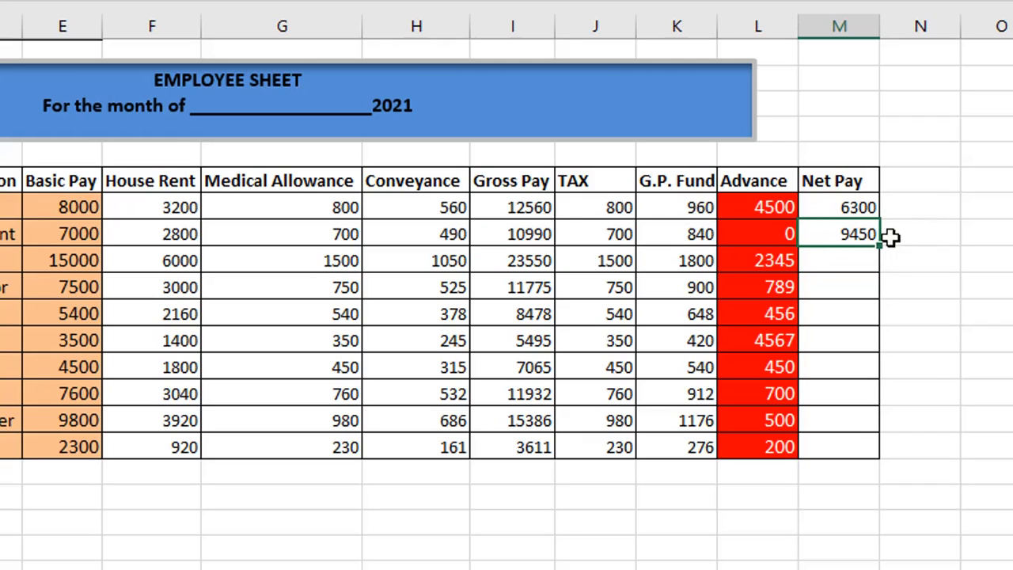
drag(882, 247, 888, 443)
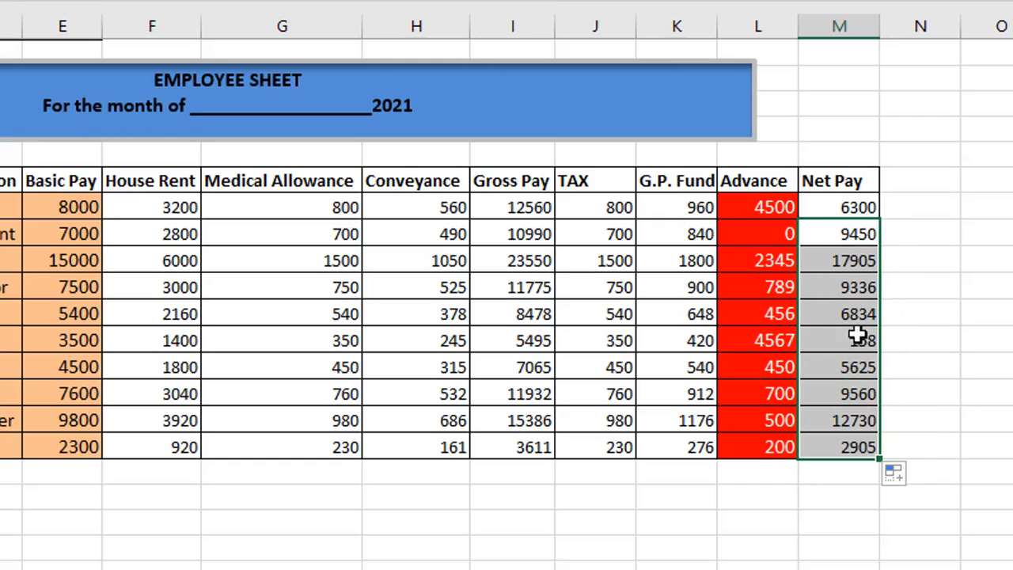
click(474, 497)
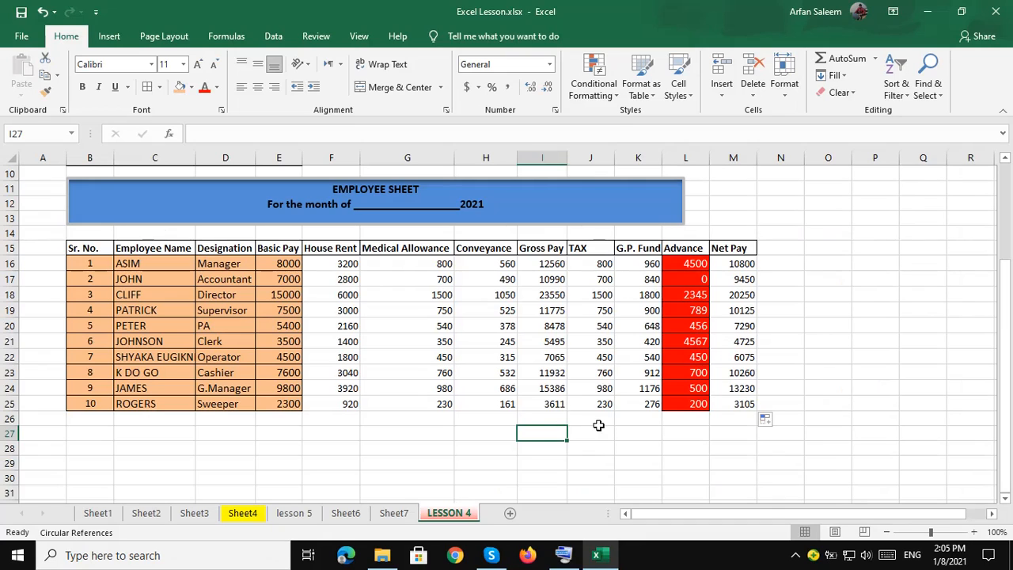
Apply All Borders to the employee table, headers included.
click(569, 327)
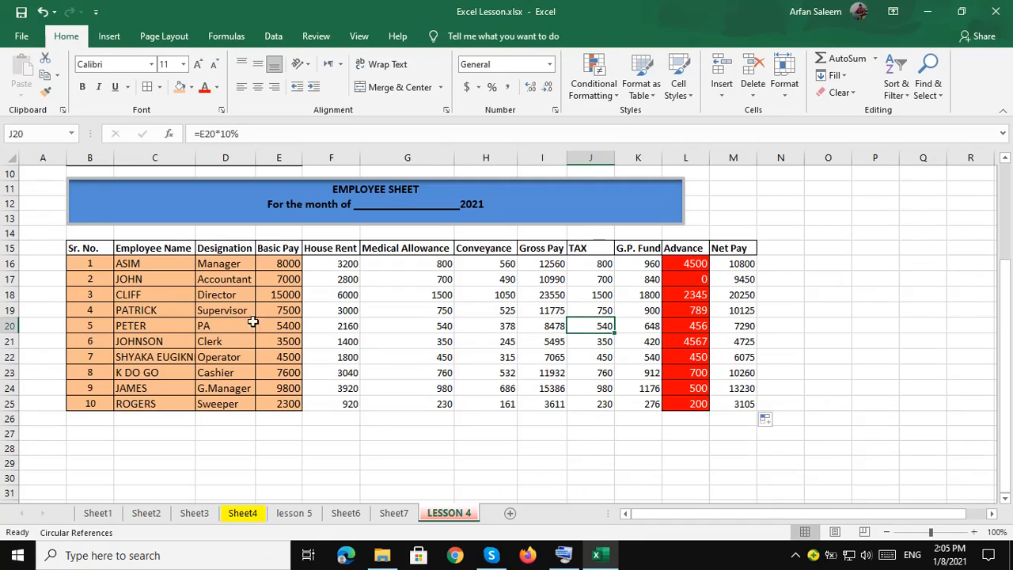
drag(76, 248, 736, 405)
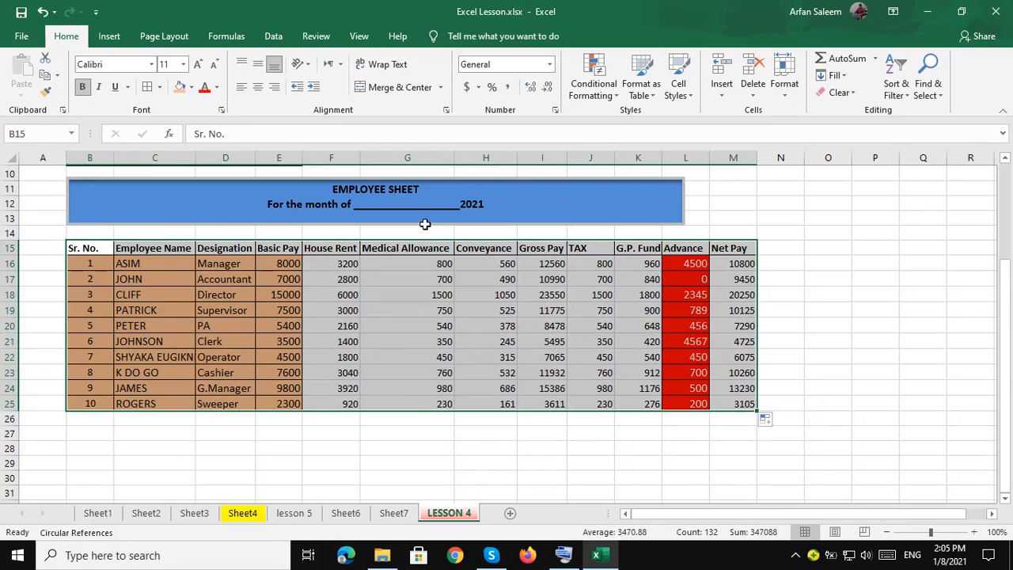
click(149, 89)
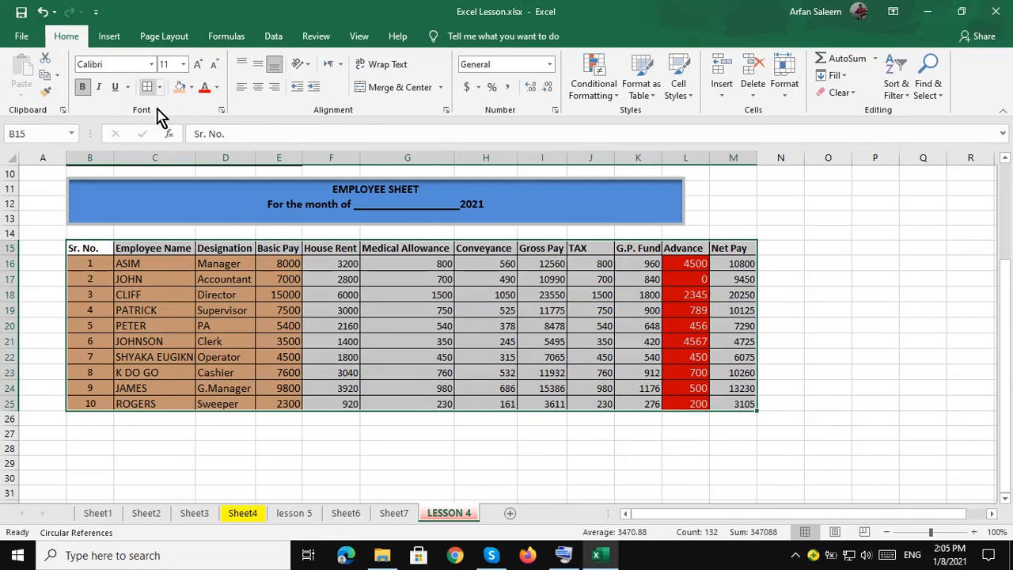
click(443, 444)
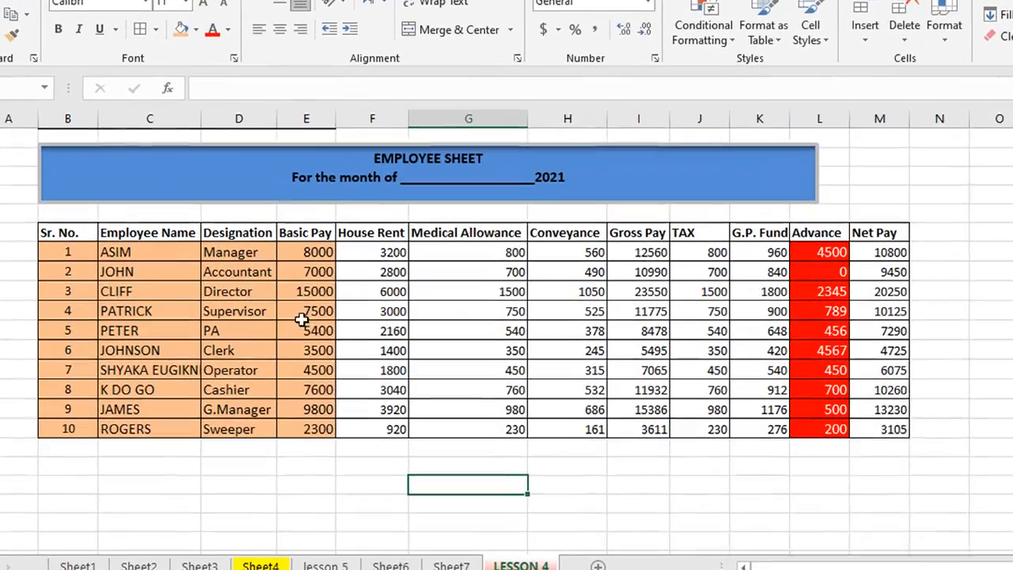
Total Basic Pay with =SUM(E16:E26) and copy the total across to Net Pay.
click(278, 448)
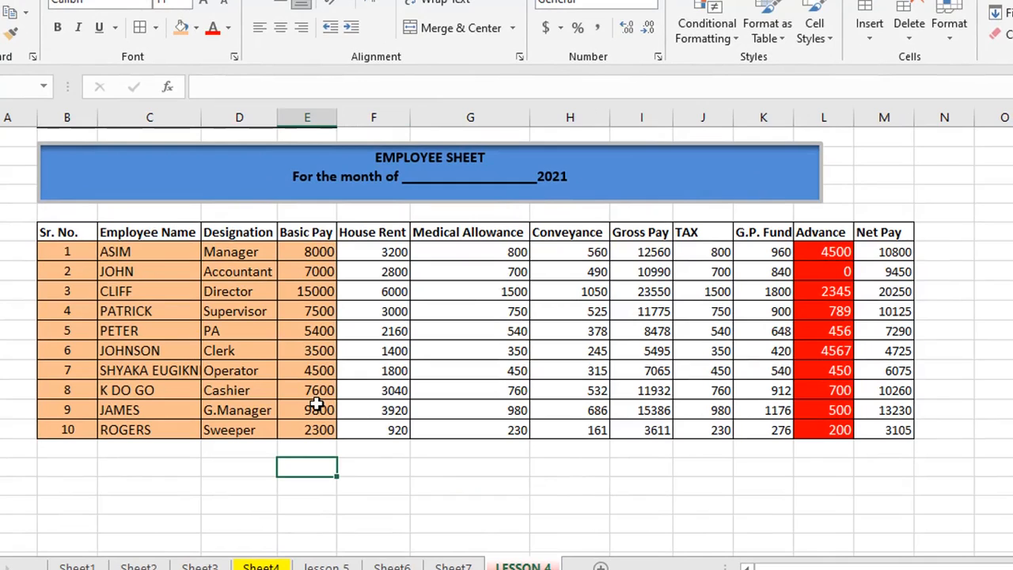
text(=SUM(E16:E26))
key(Return)
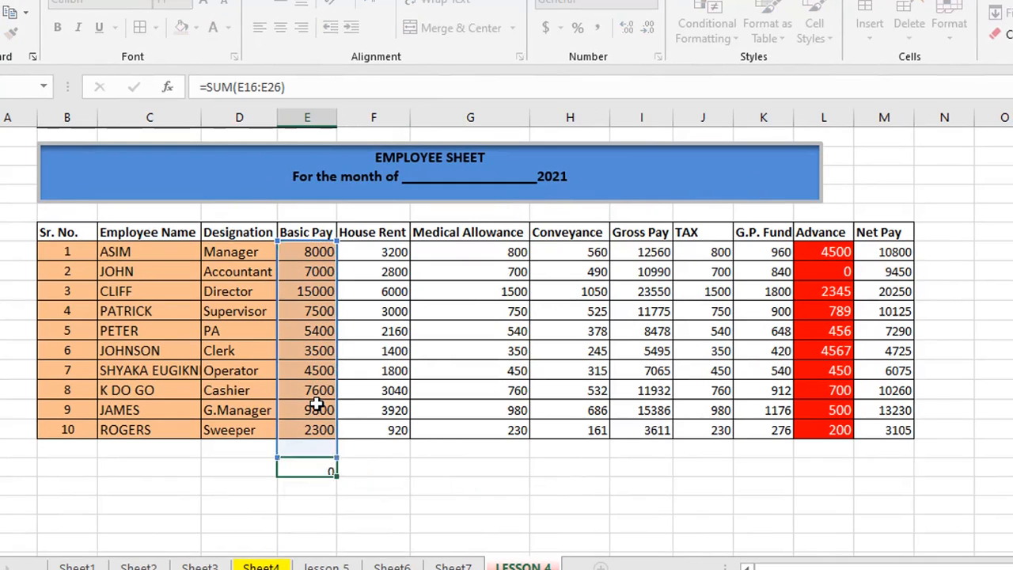
click(310, 466)
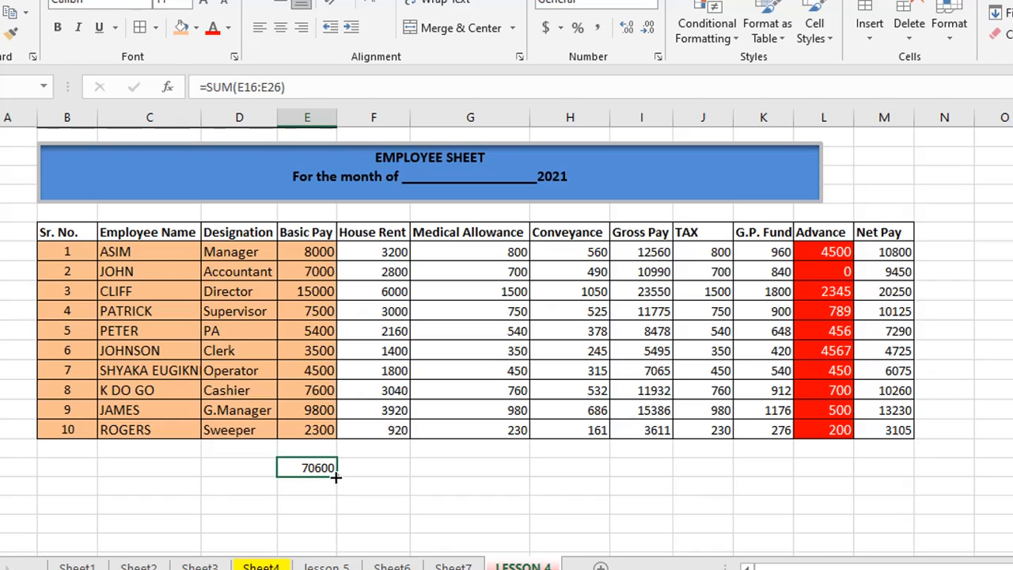
drag(336, 476, 889, 469)
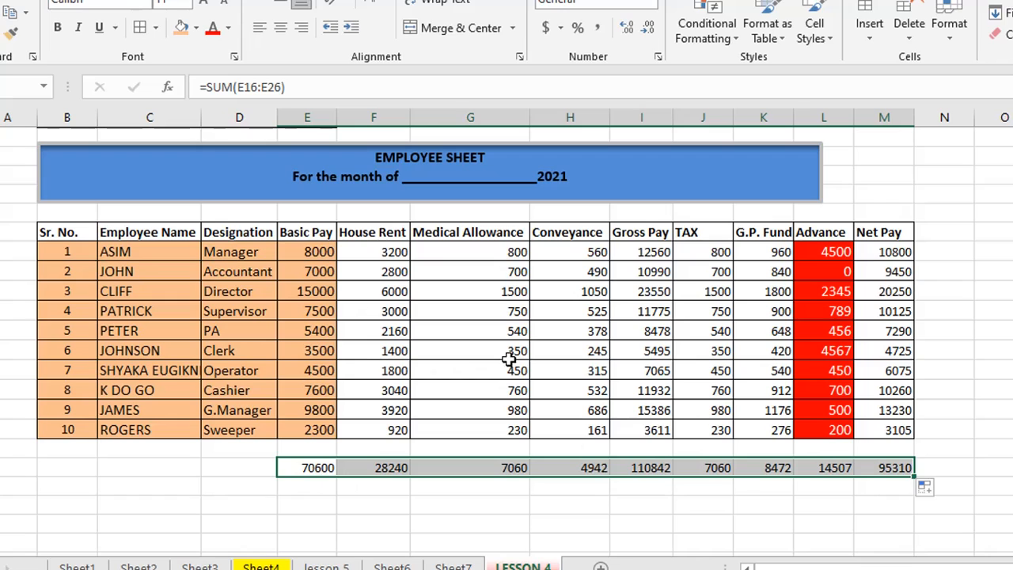
click(229, 303)
drag(307, 467, 882, 470)
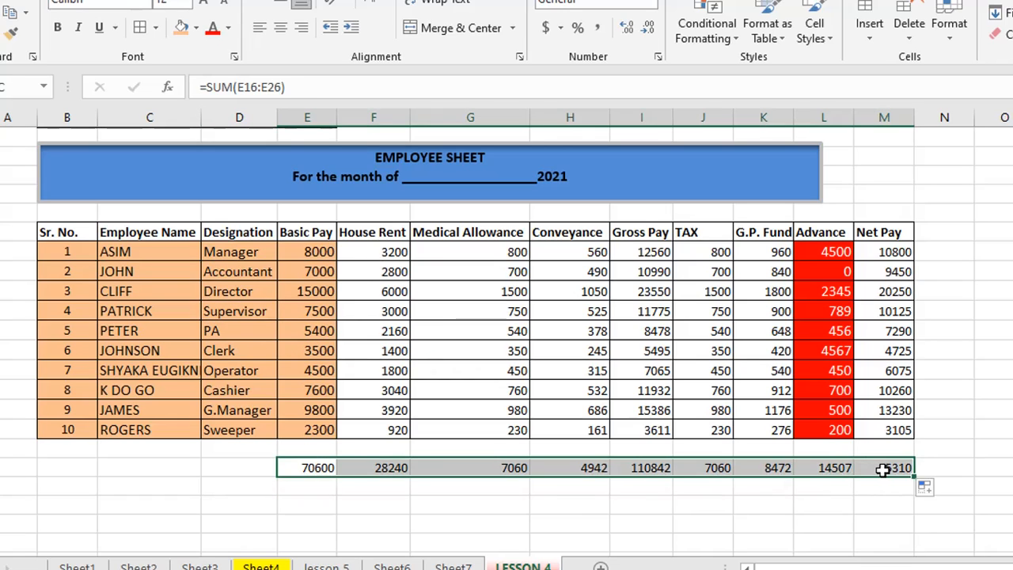
Give the totals row dotted outline and inside borders through Format Cells.
right_click(520, 468)
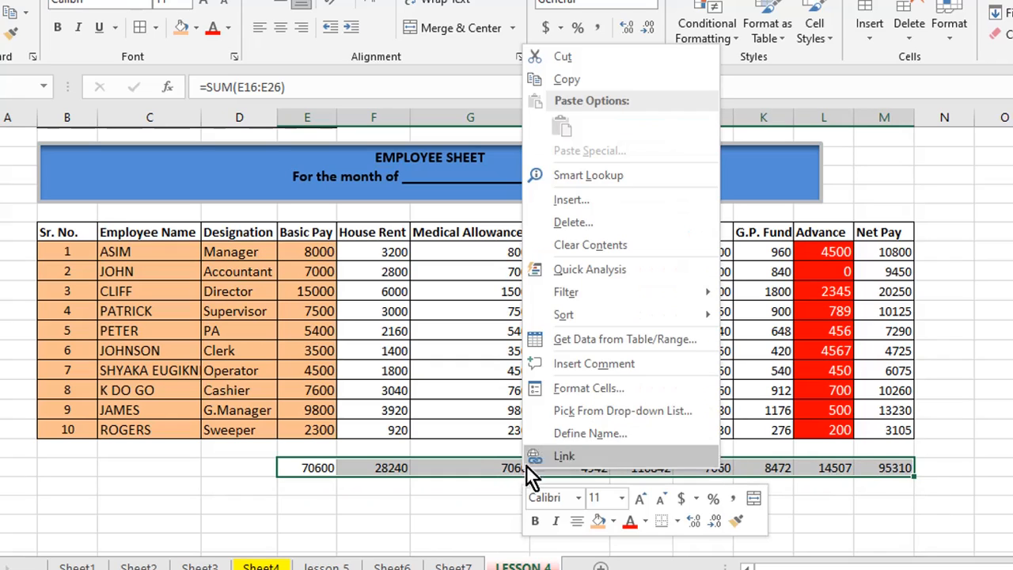
click(572, 388)
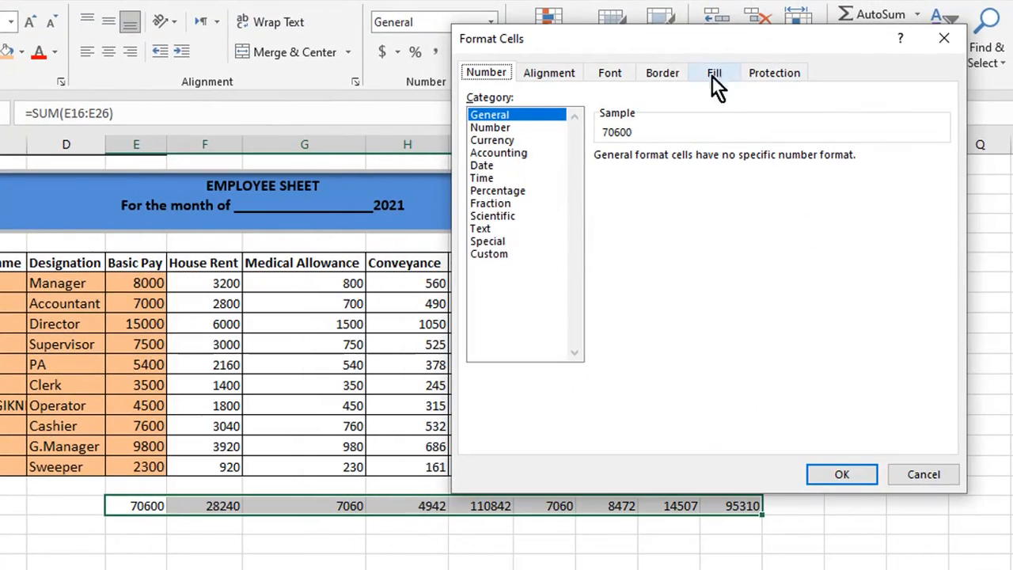
click(661, 74)
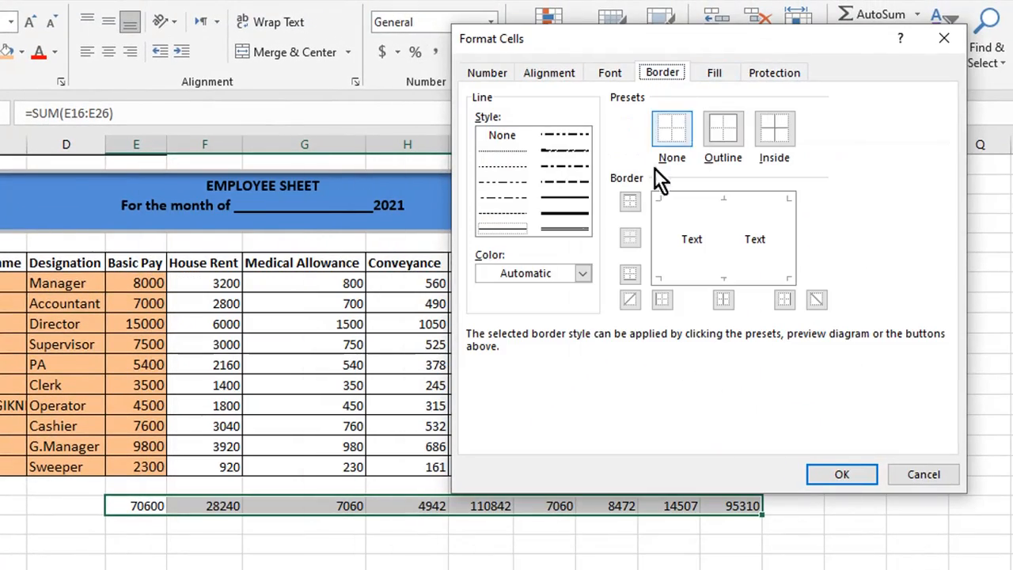
click(490, 153)
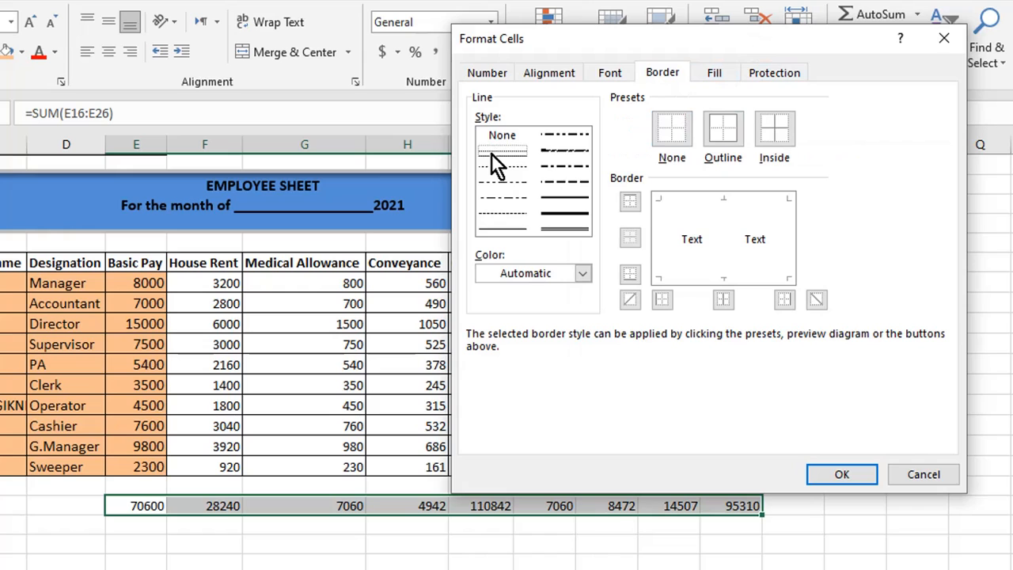
click(723, 126)
click(779, 128)
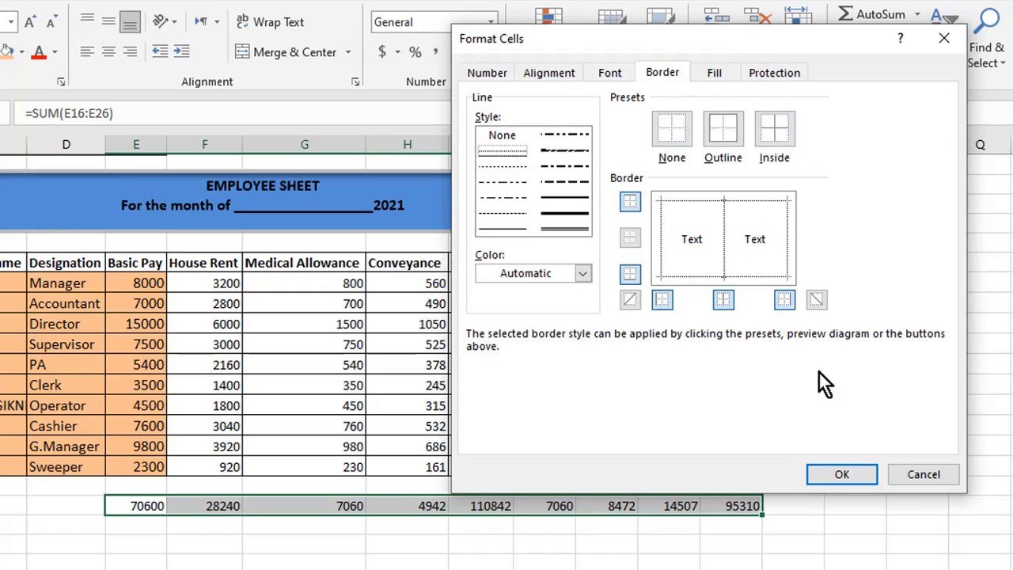
click(842, 475)
click(372, 541)
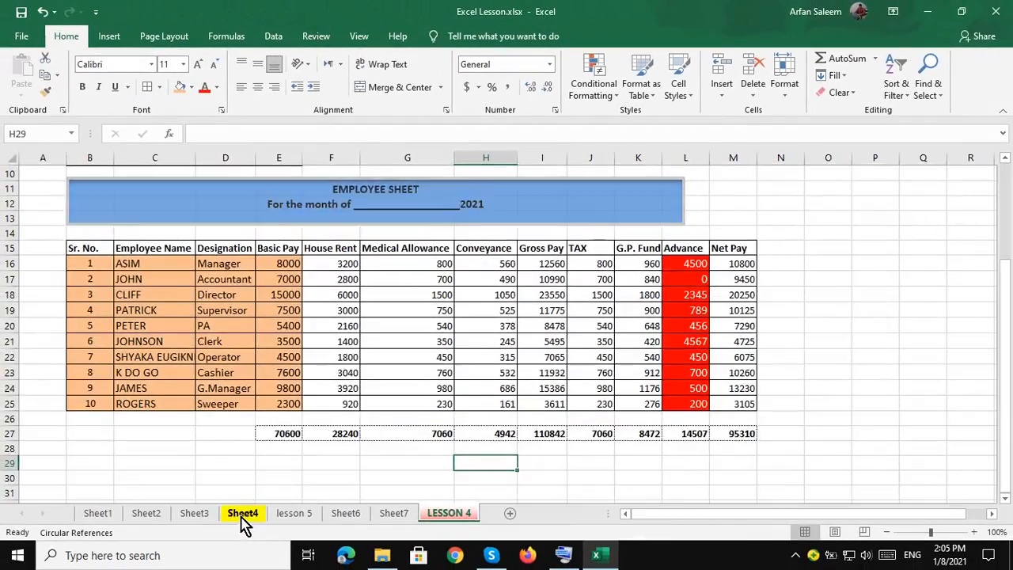
Glance at Sheet4, then return to LESSON 4 and reselect the row-27 totals.
click(243, 513)
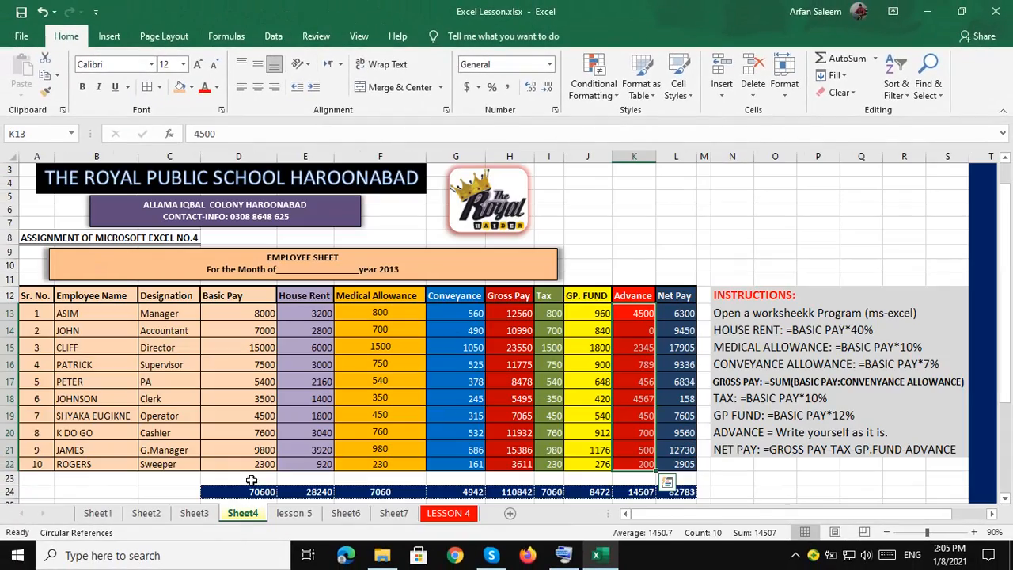
click(447, 514)
drag(277, 433, 720, 433)
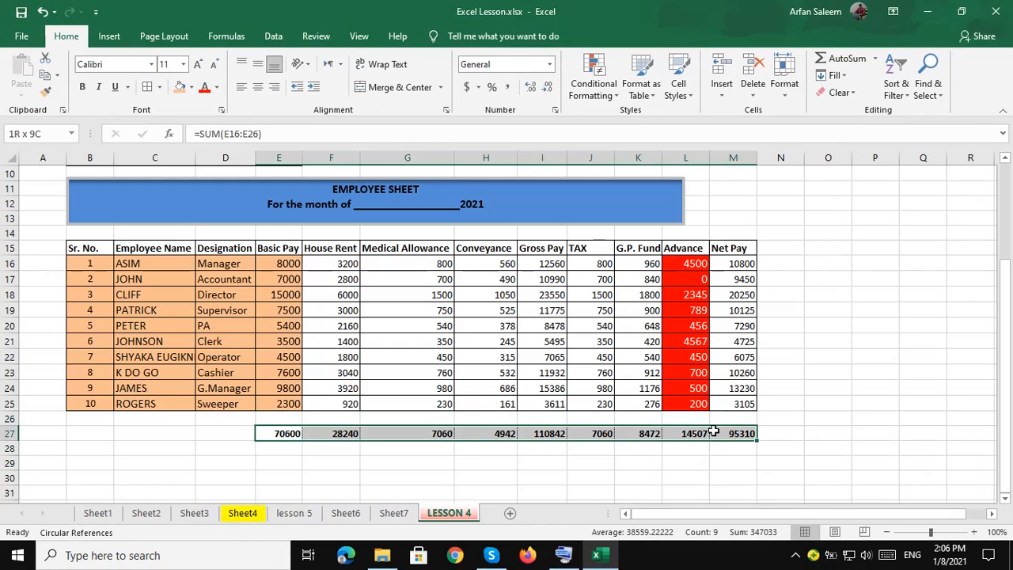
Fill the row-27 totals dark blue and make their figures white.
click(191, 87)
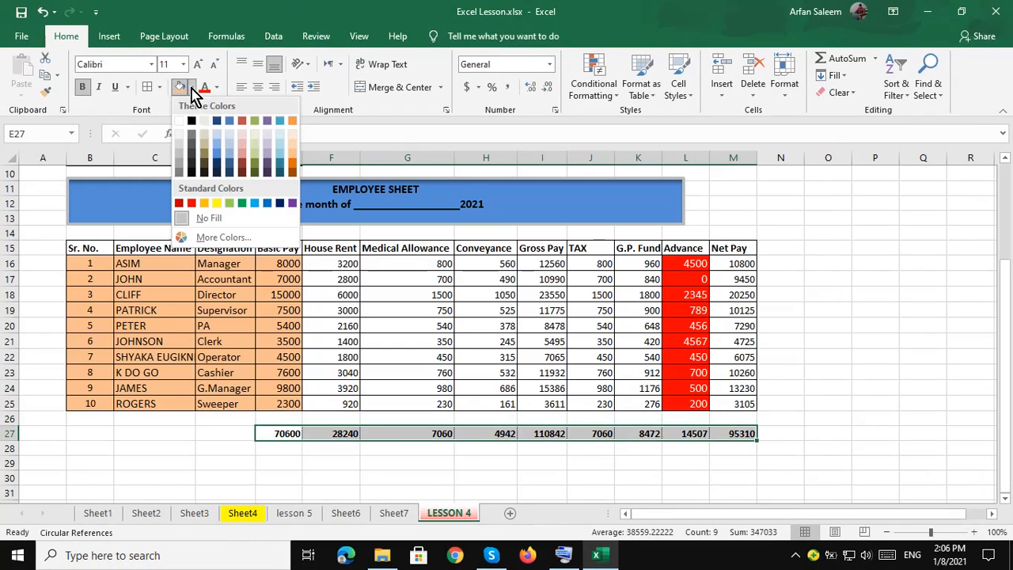
click(220, 125)
click(216, 87)
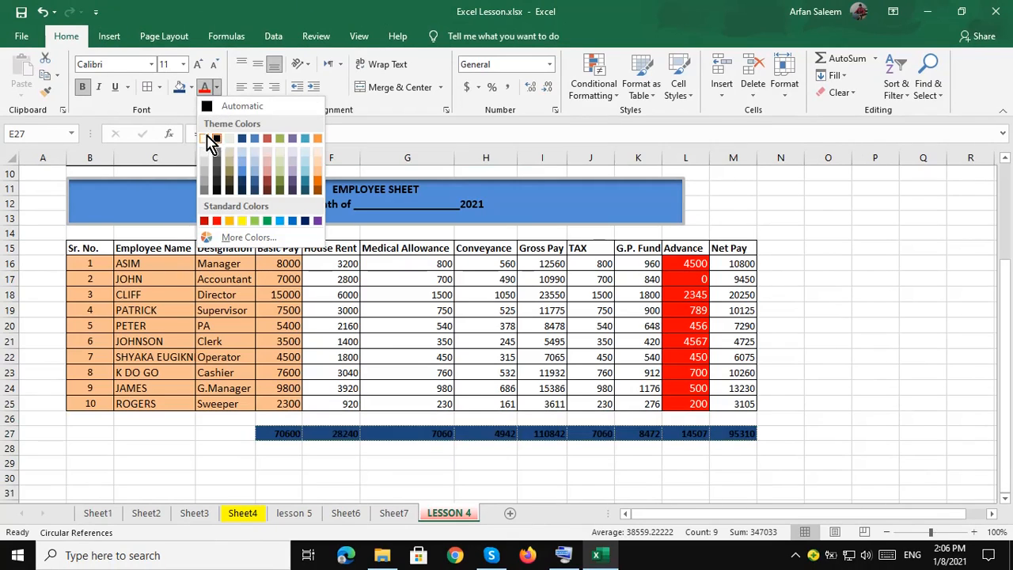
click(207, 140)
click(313, 463)
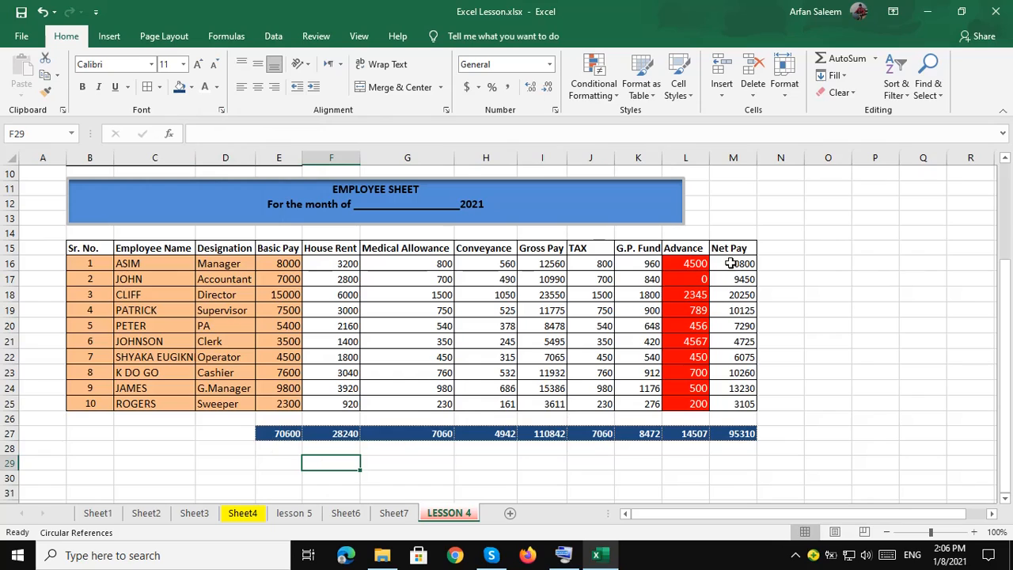
drag(316, 264, 338, 402)
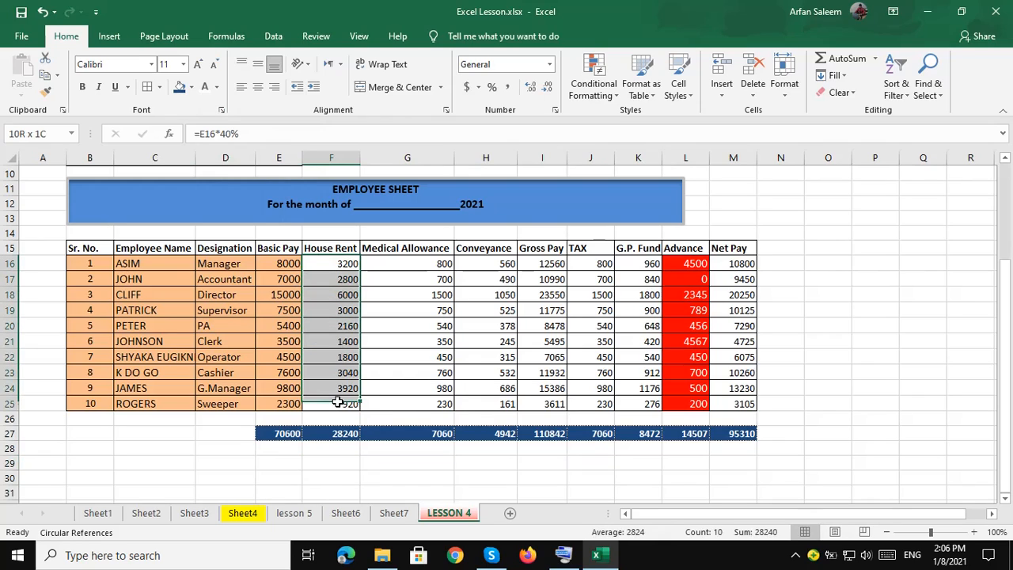
Fill House Rent purple, Medical Allowance dark orange, Conveyance near-black and Gross Pay blue.
click(192, 86)
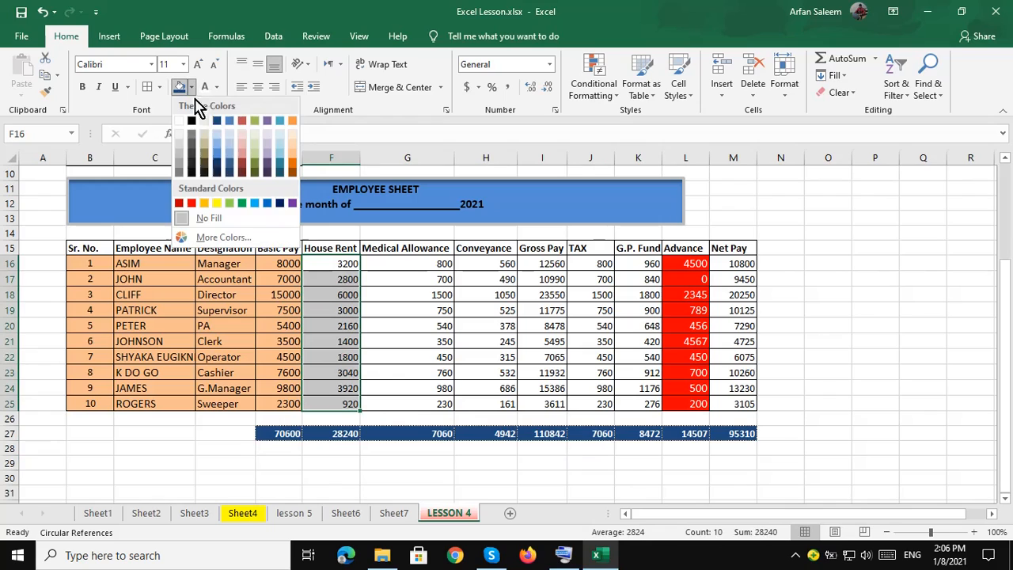
click(268, 156)
drag(407, 267, 407, 404)
click(192, 86)
click(244, 163)
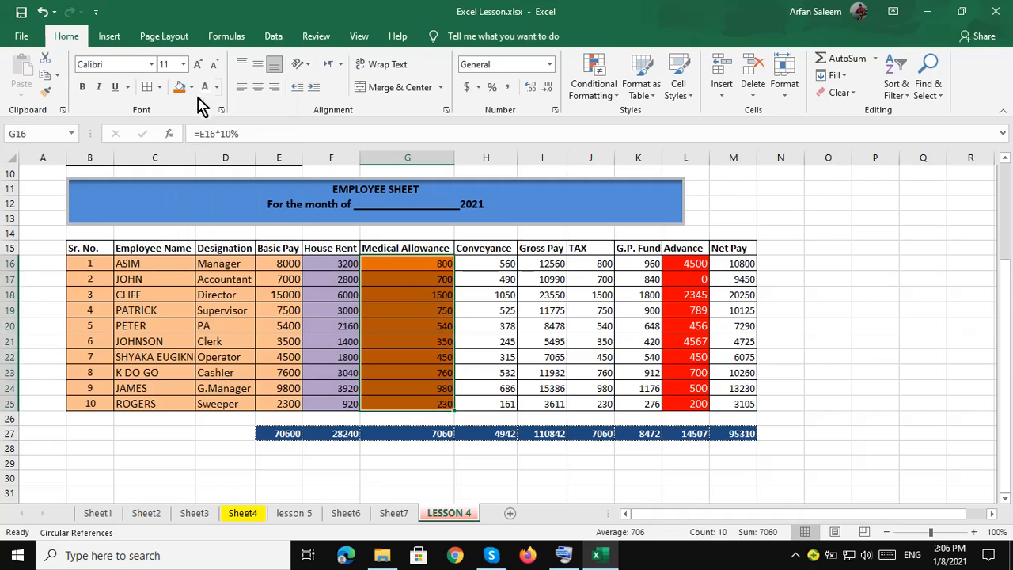
drag(483, 265, 483, 404)
click(191, 86)
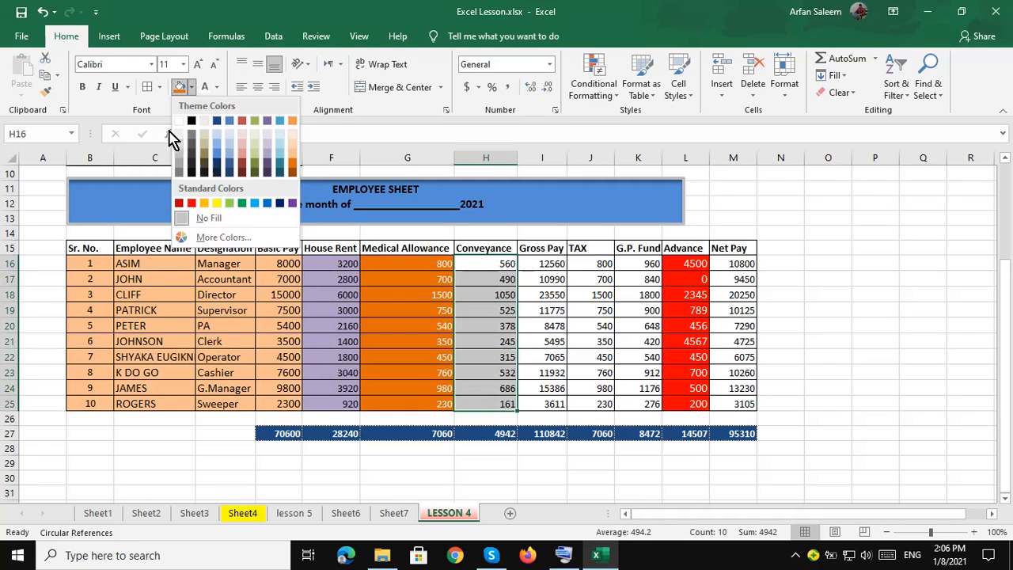
click(192, 163)
drag(542, 263, 542, 404)
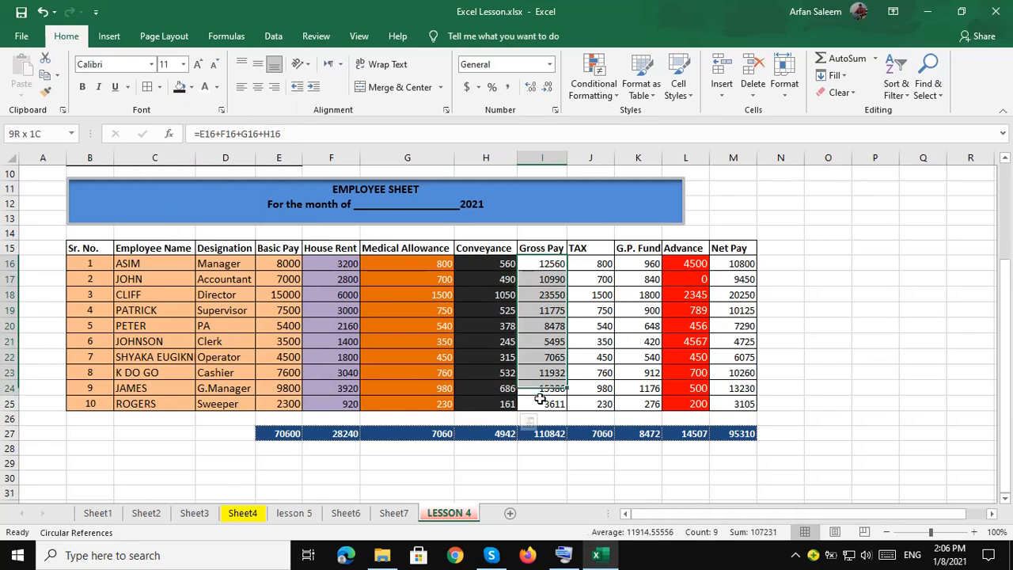
click(191, 87)
click(217, 153)
Fill TAX green, G.P. Fund grey-purple and Net Pay teal.
drag(598, 263, 604, 403)
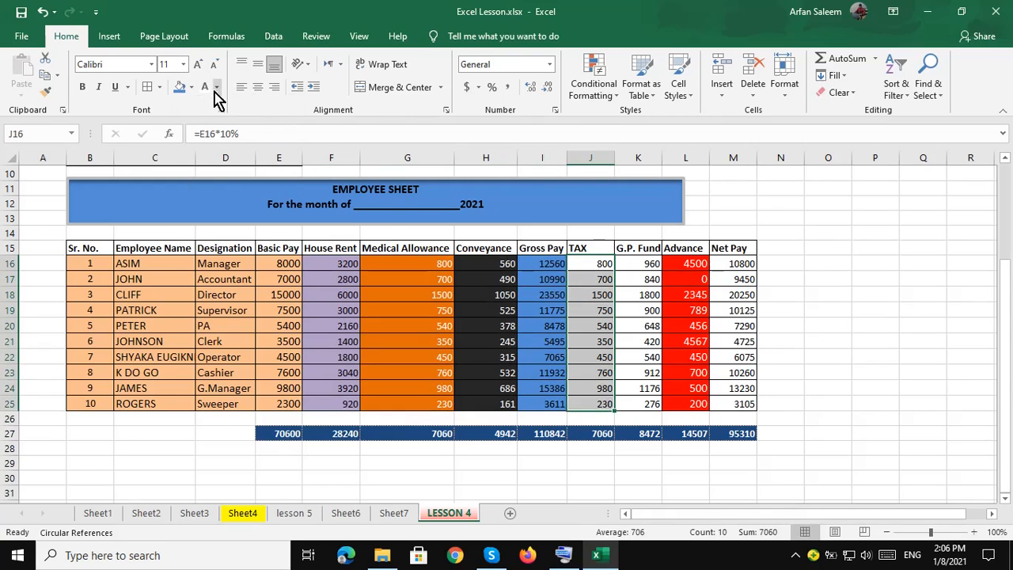
click(192, 86)
click(256, 129)
drag(647, 264, 645, 404)
click(192, 88)
click(272, 158)
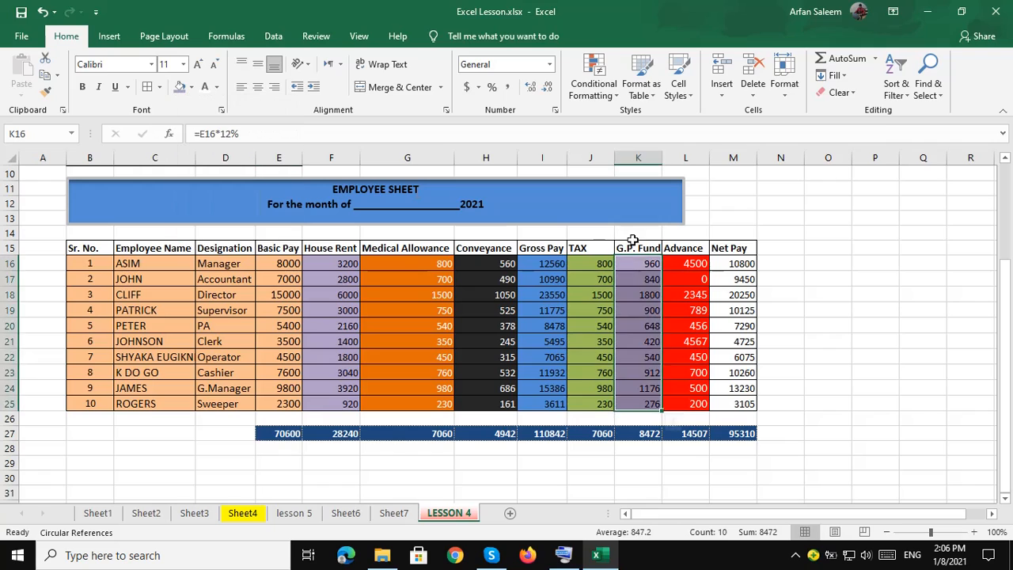
drag(733, 264, 732, 403)
click(191, 87)
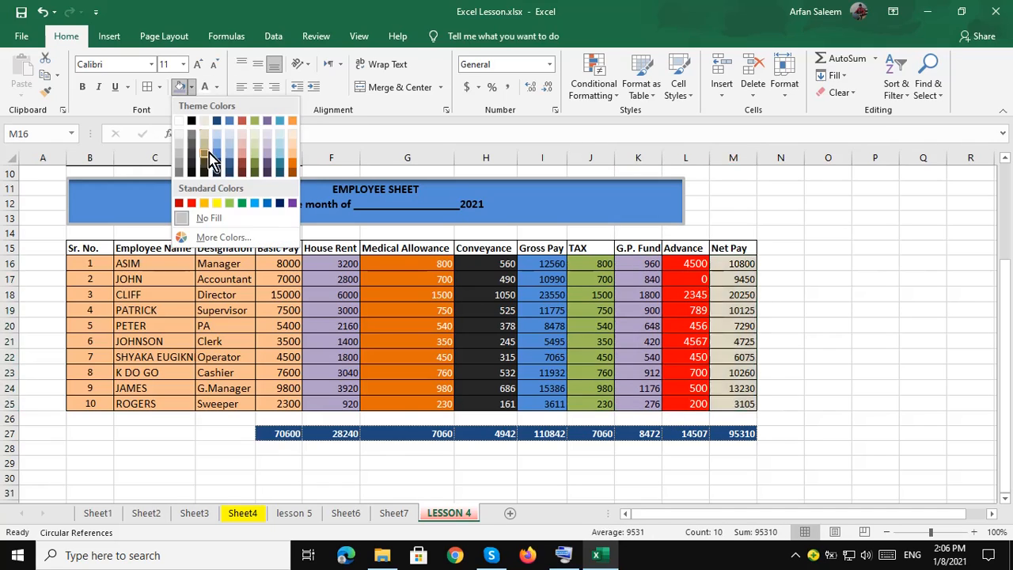
click(281, 169)
click(645, 295)
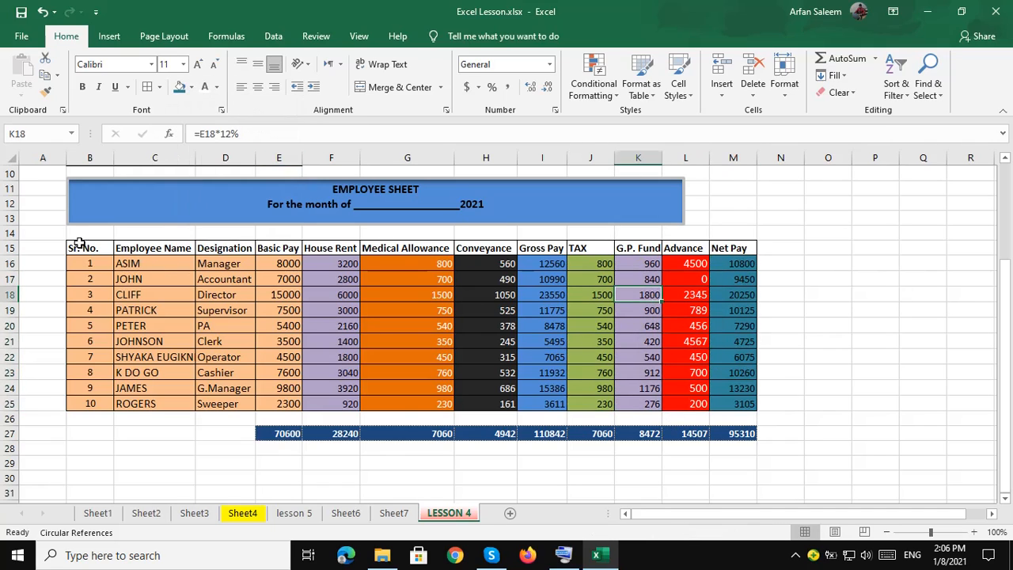
drag(79, 244, 716, 247)
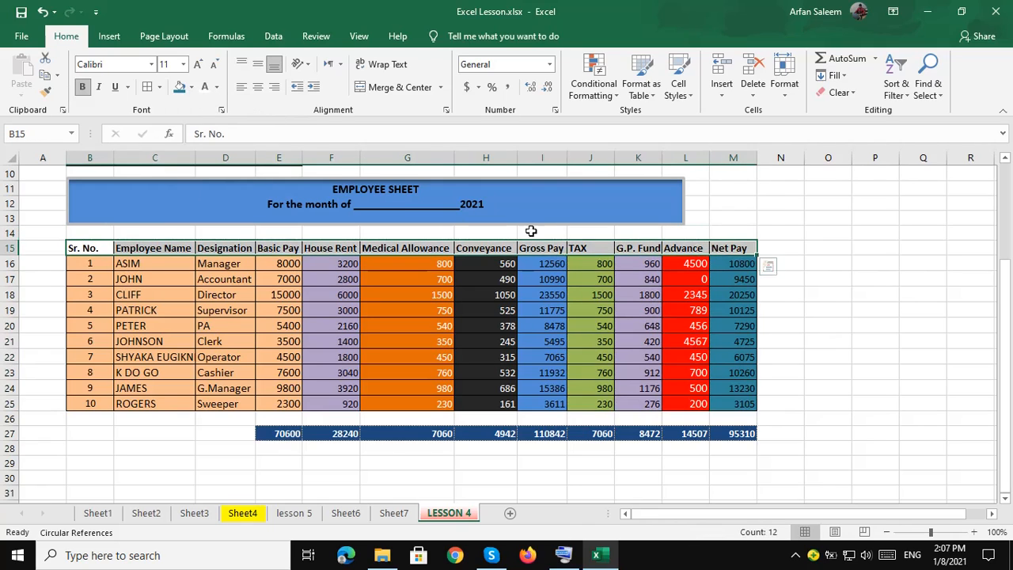
Fill the header row B15:M15 dark blue.
click(191, 88)
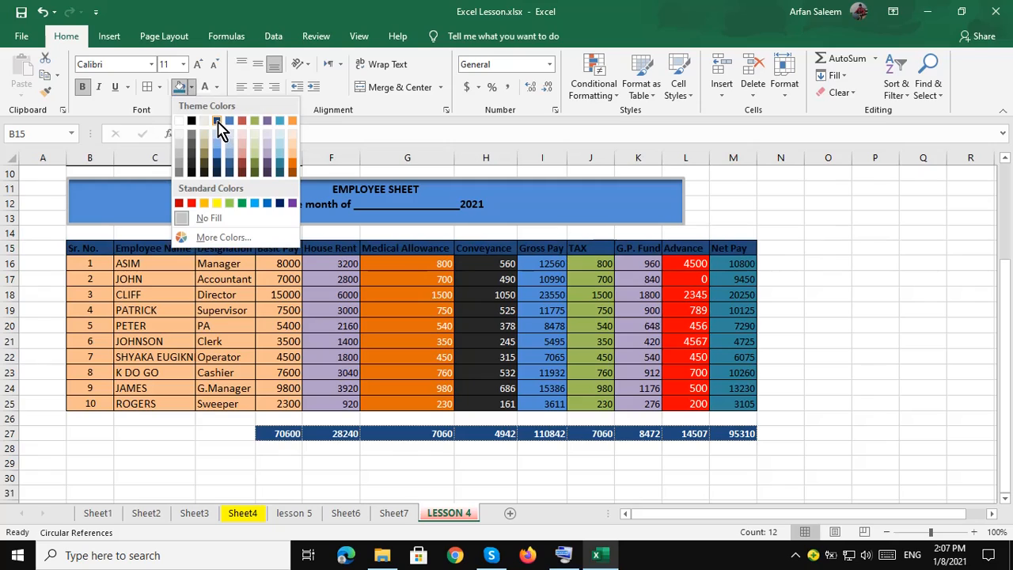
click(216, 120)
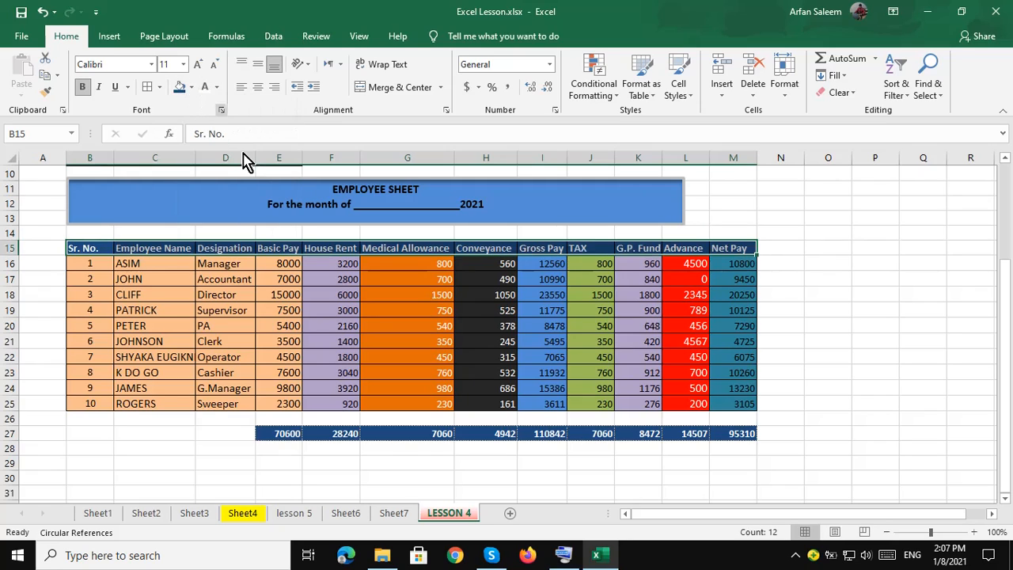
click(198, 312)
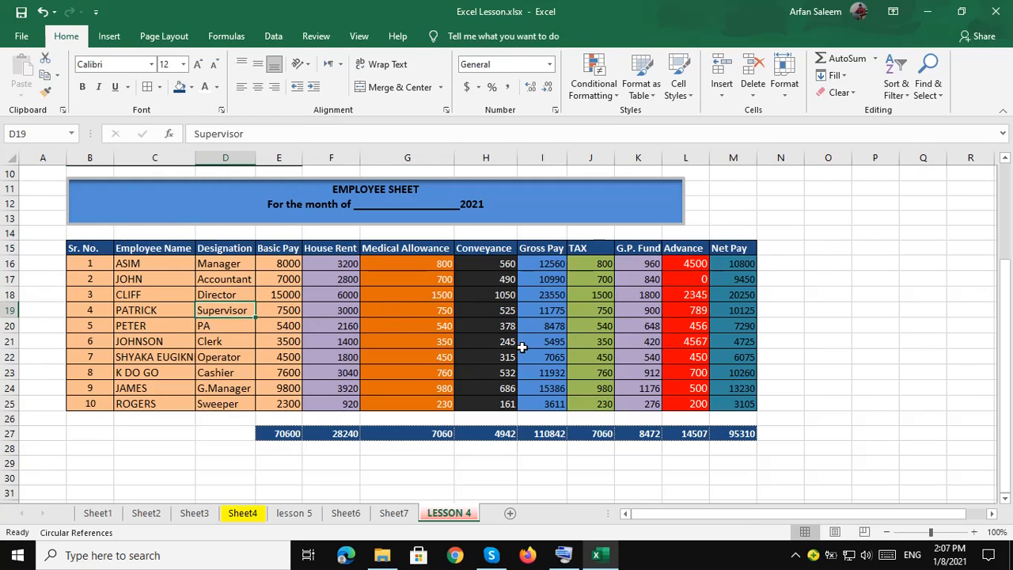
Review the table by highlighting the House Rent, Medical Allowance and Conveyance values.
click(391, 459)
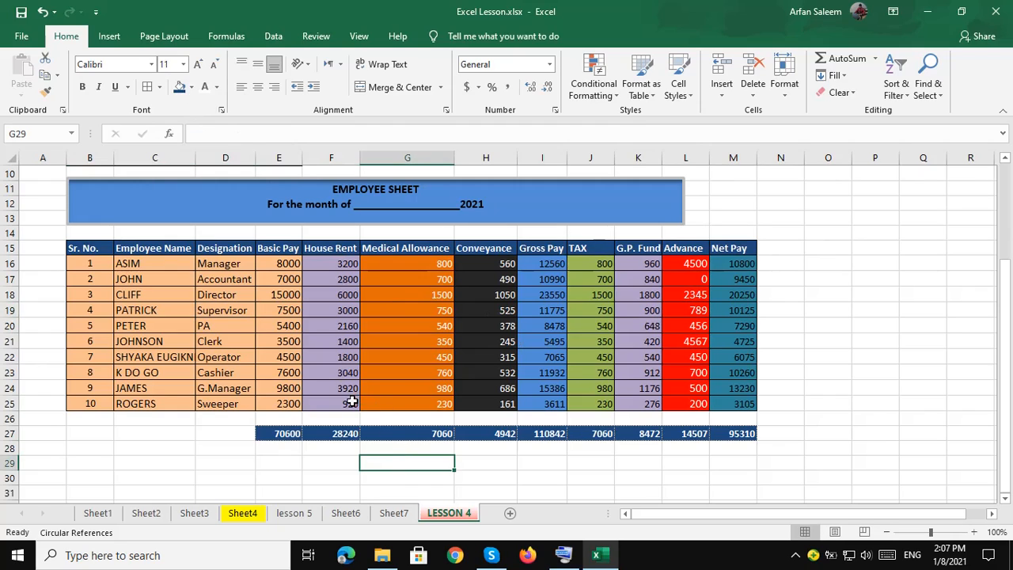
scroll(349, 392, down, 2)
scroll(346, 391, up, 2)
drag(337, 263, 334, 388)
drag(416, 263, 418, 408)
click(495, 272)
drag(496, 271, 495, 387)
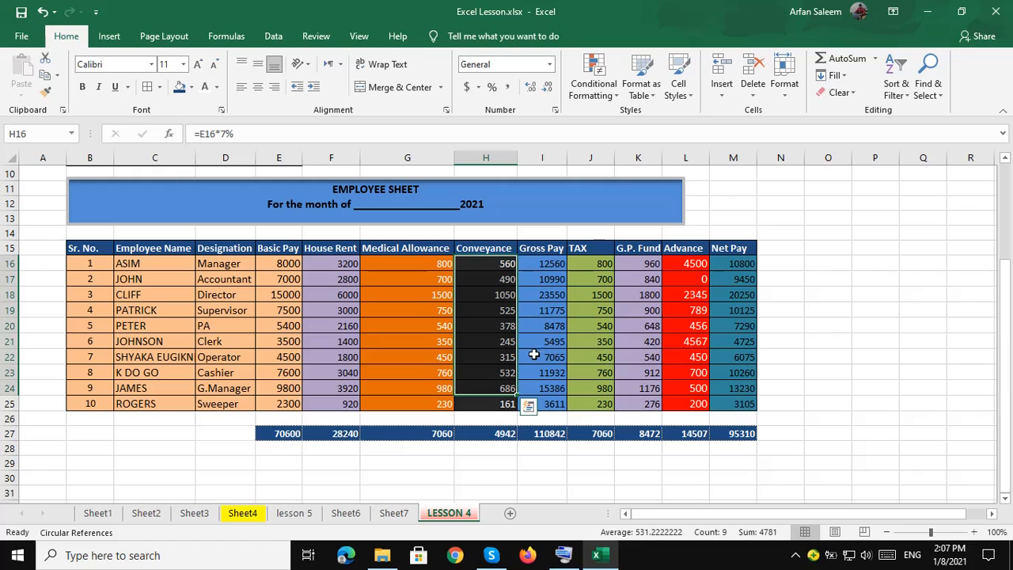
Look through the lesson 5 sheet, then return to the Sheet4 reference sheet.
click(306, 516)
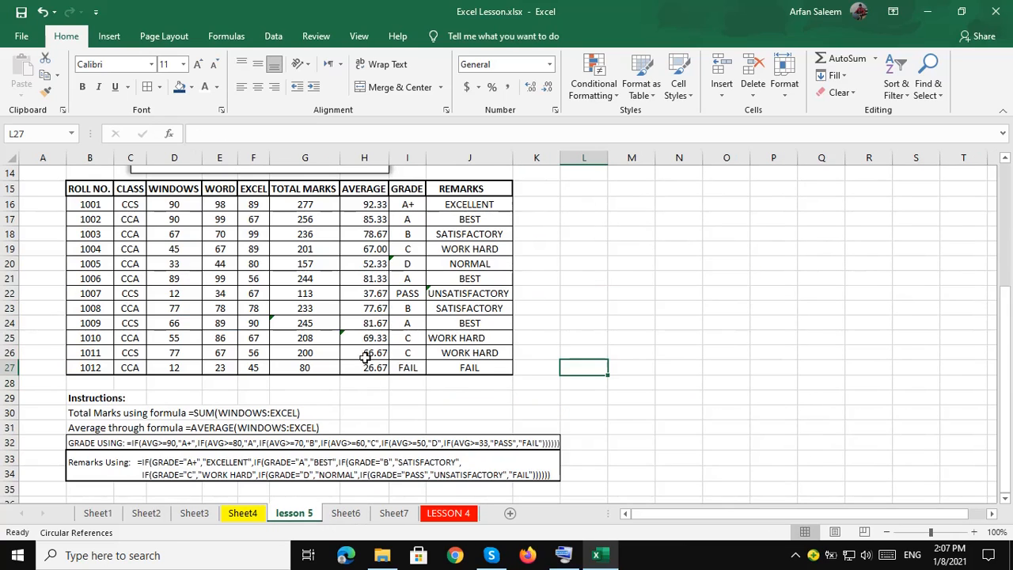
scroll(365, 358, up, 2)
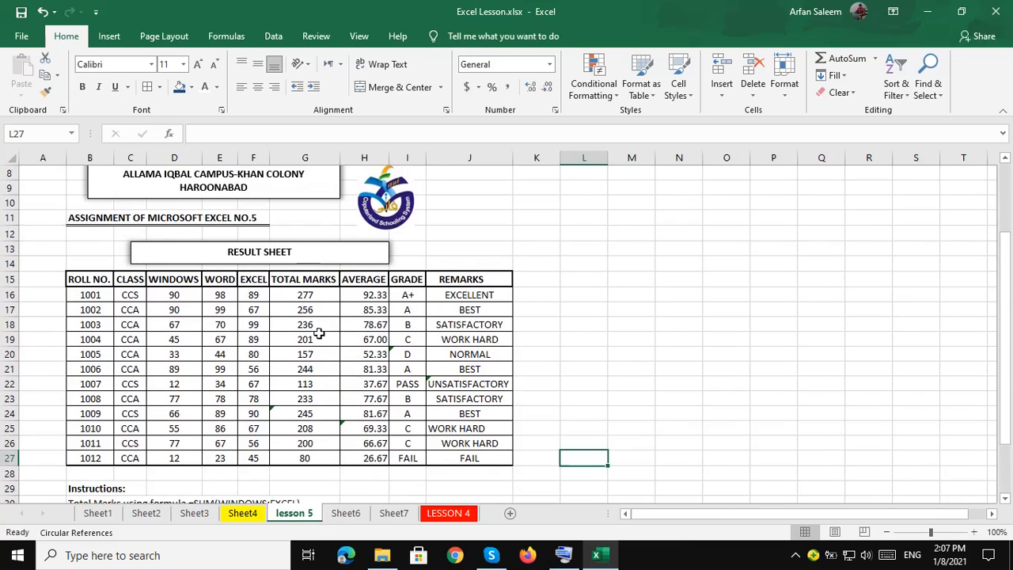
scroll(318, 334, down, 1)
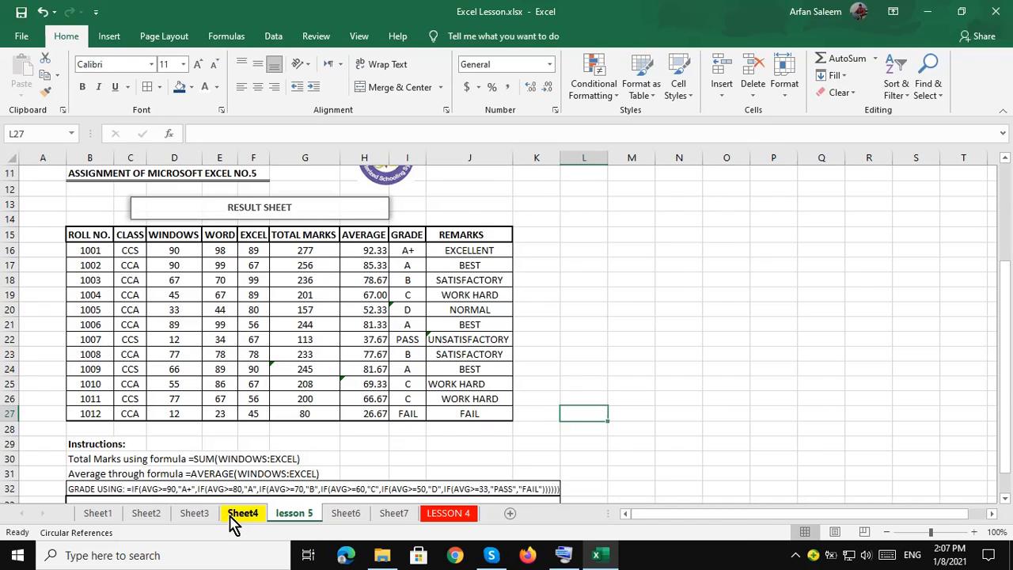
click(241, 514)
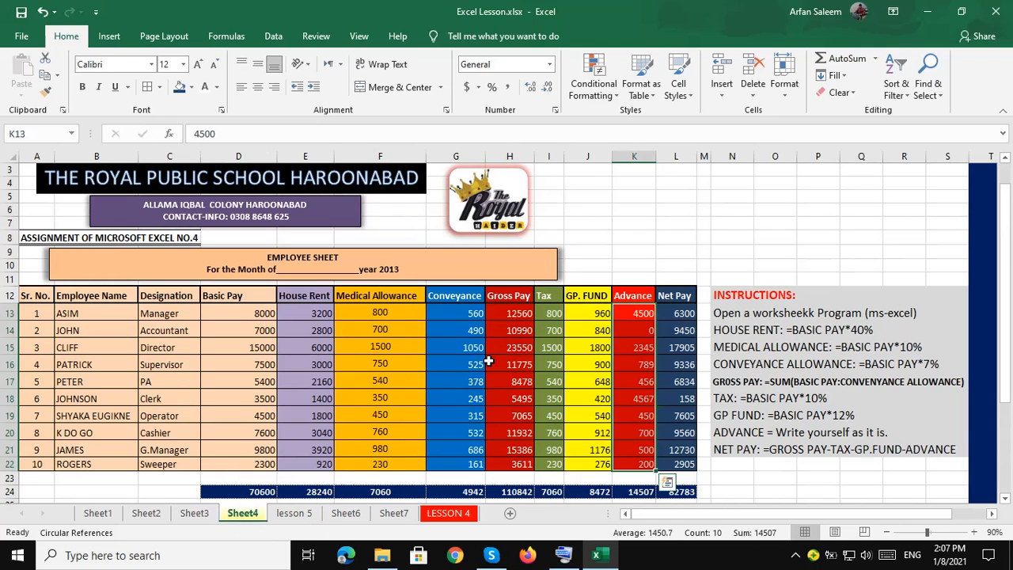